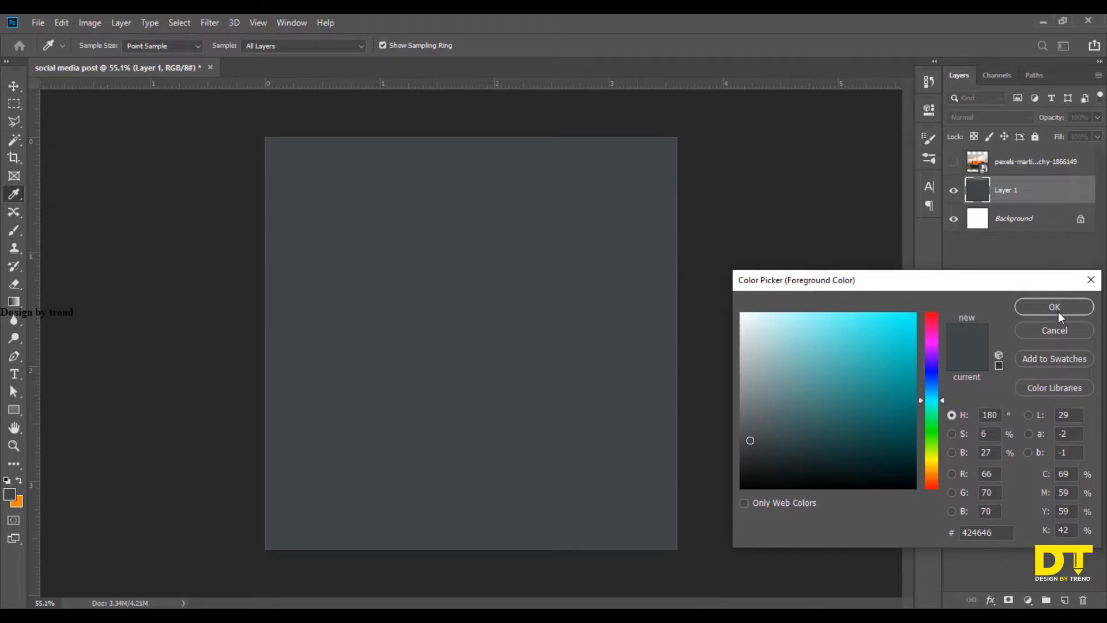
Accept dark grey #424646 as the foreground colour and check the backdrop against the sofa photo by showing and hiding its layer.
left_click(1054, 307)
key("v")
left_click(954, 161)
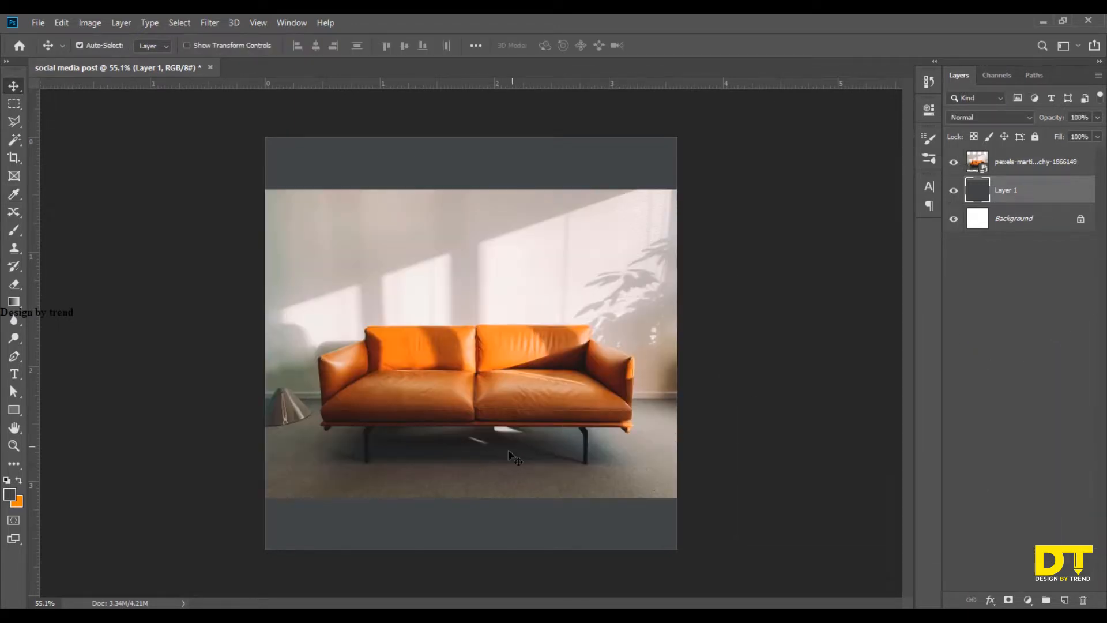
left_click(953, 161)
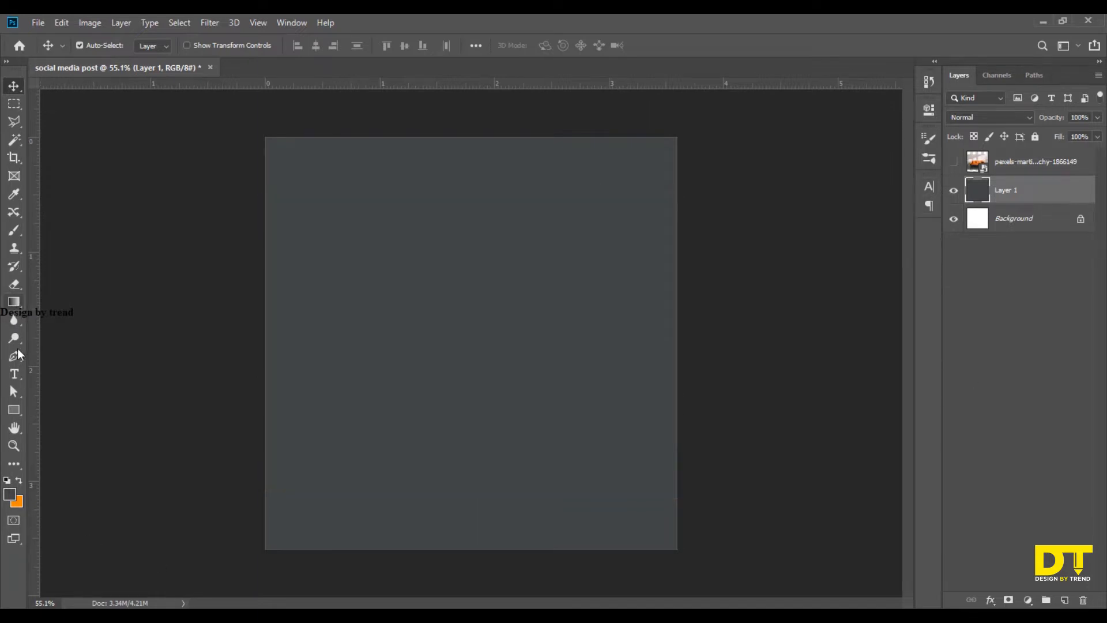
Draw a rectangle about 774 by 368 px across the canvas's middle, reaching past its right edge, and remove its stroke.
left_click(14, 409)
mouse_move(385, 266)
left_mouse_down()
mouse_move(571, 446)
mouse_move(655, 385)
mouse_move(662, 405)
mouse_move(682, 403)
left_mouse_up()
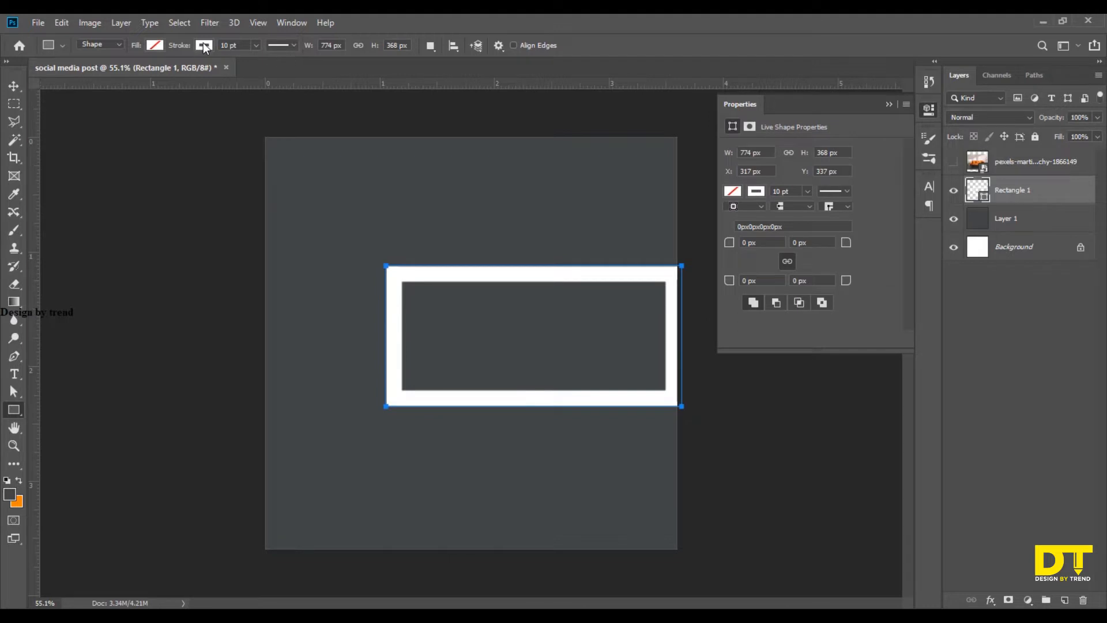
left_click(155, 46)
left_click(150, 75)
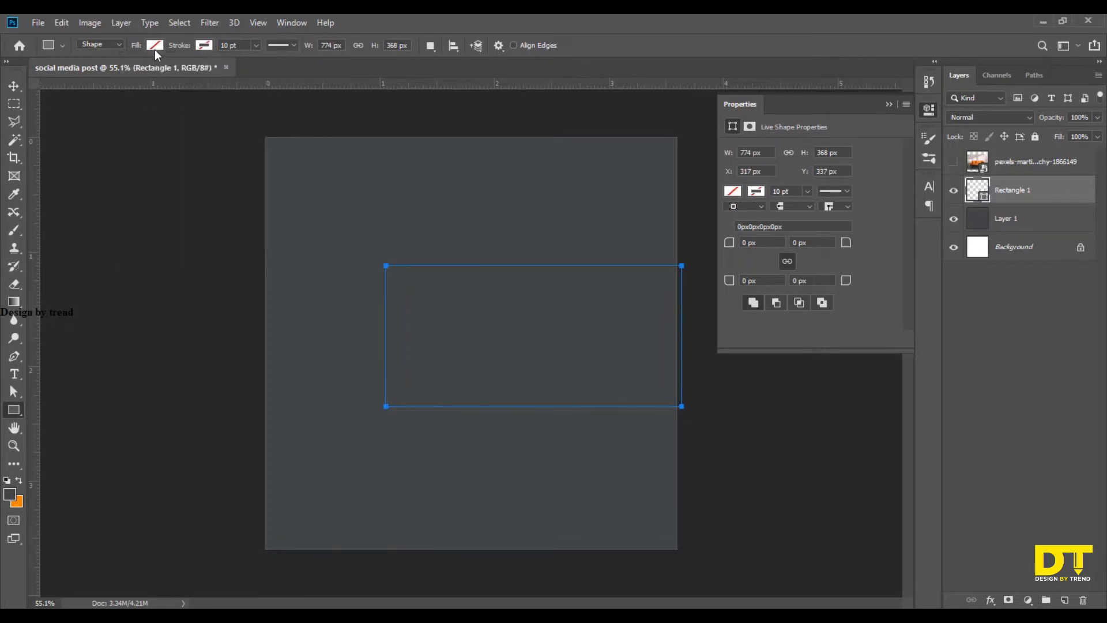
Fill the new rectangle with yellow.
left_click(154, 49)
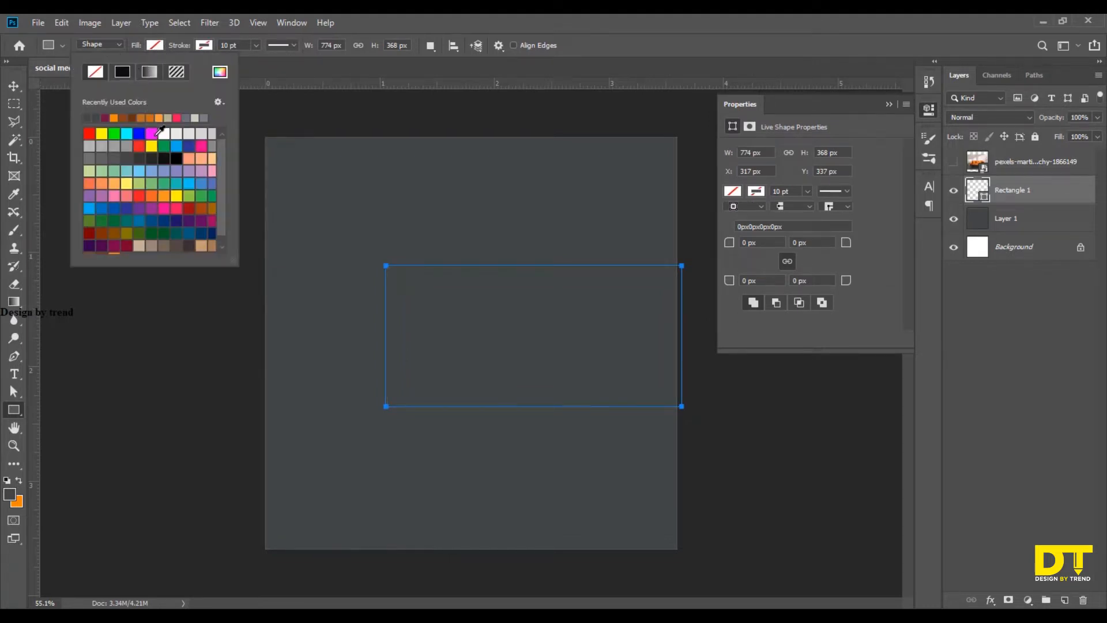
left_click(126, 134)
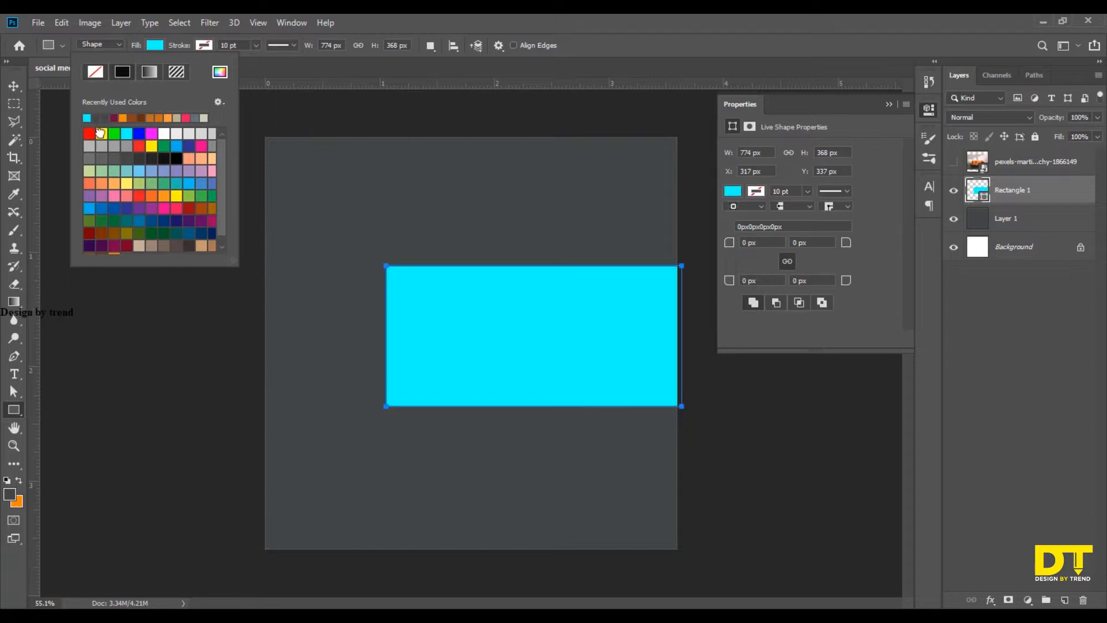
left_click(101, 133)
left_click(12, 88)
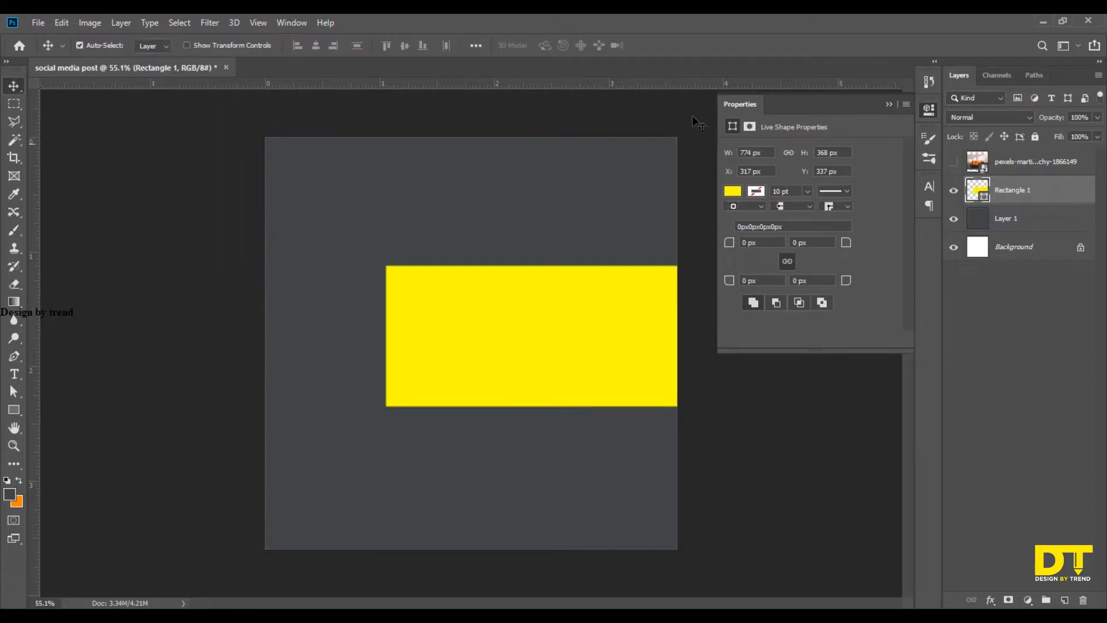
Show the sofa photo layer and clip it to the yellow rectangle with a clipping mask.
left_click(889, 104)
left_click(954, 162)
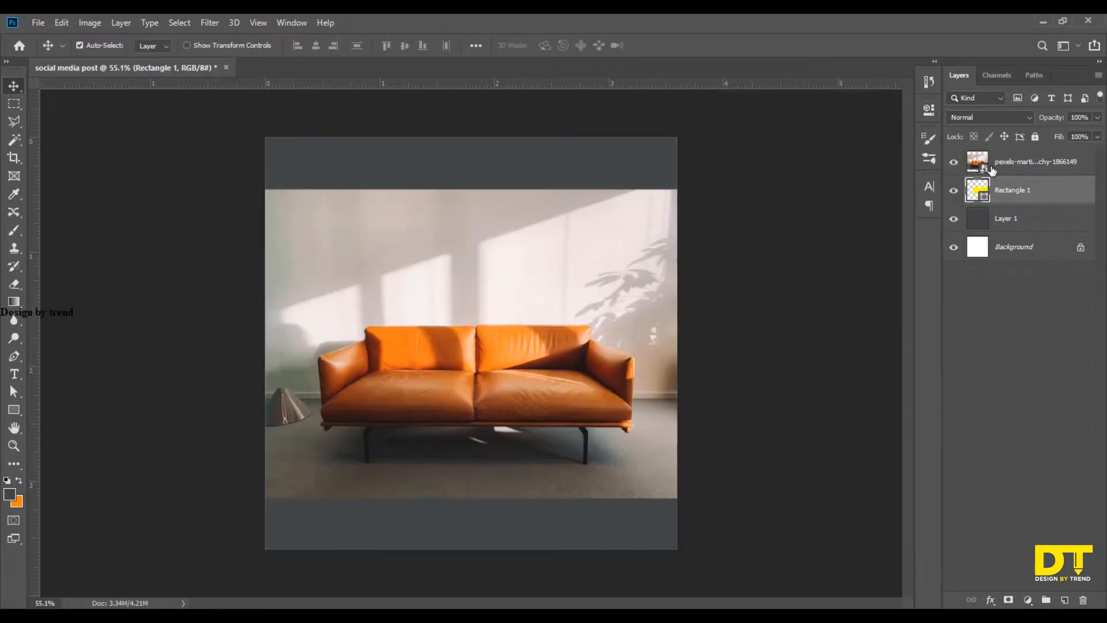
left_click(996, 176, "alt")
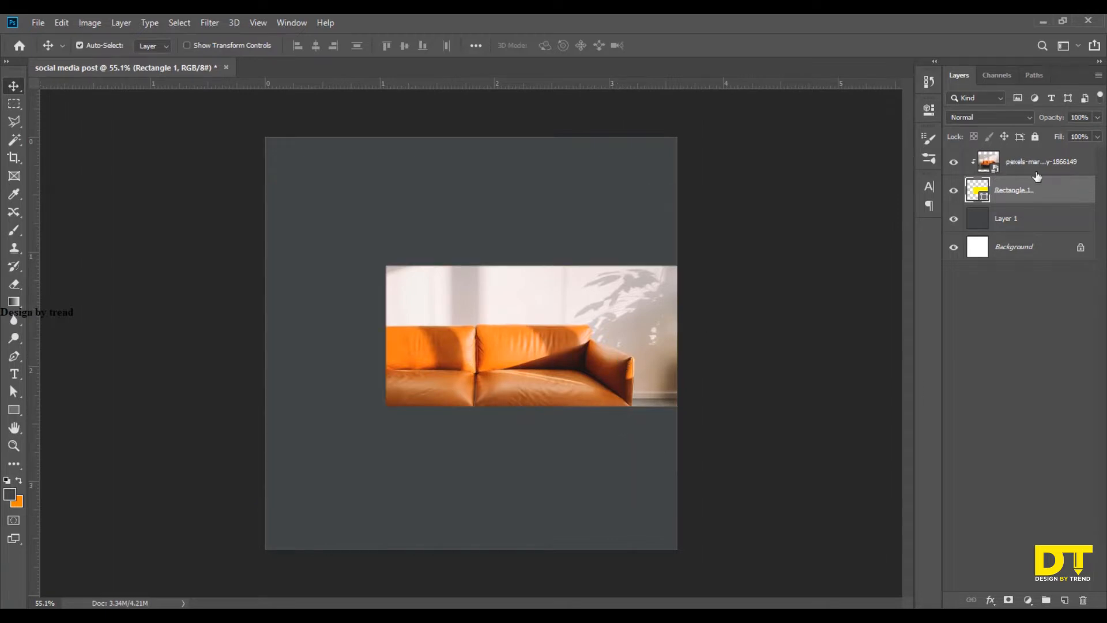
key("ctrl+t")
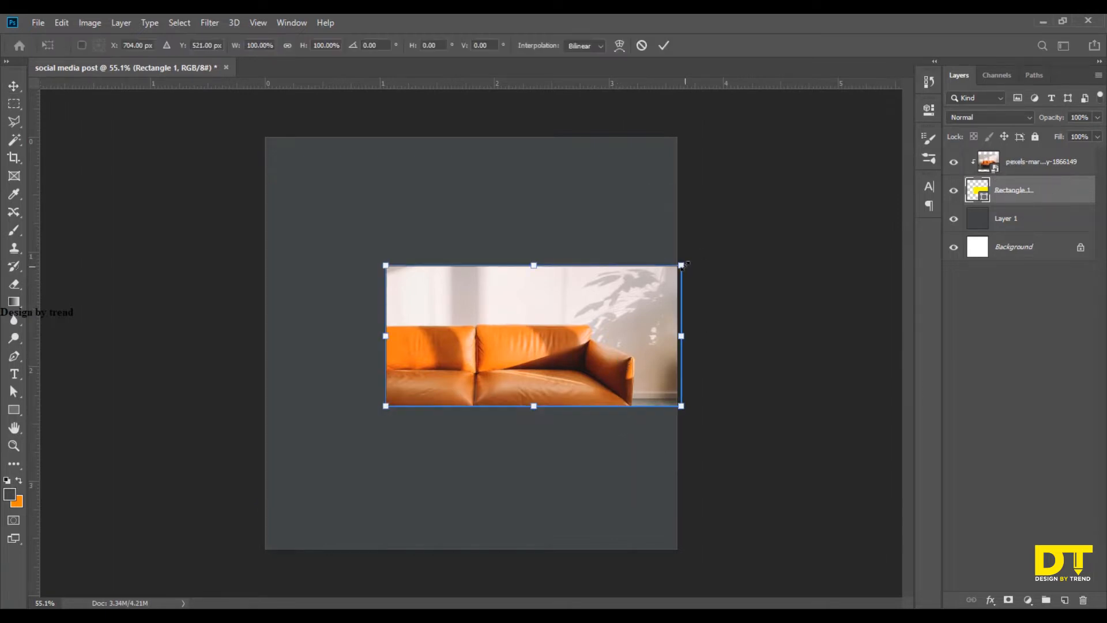
left_click_drag(682, 266, 706, 237)
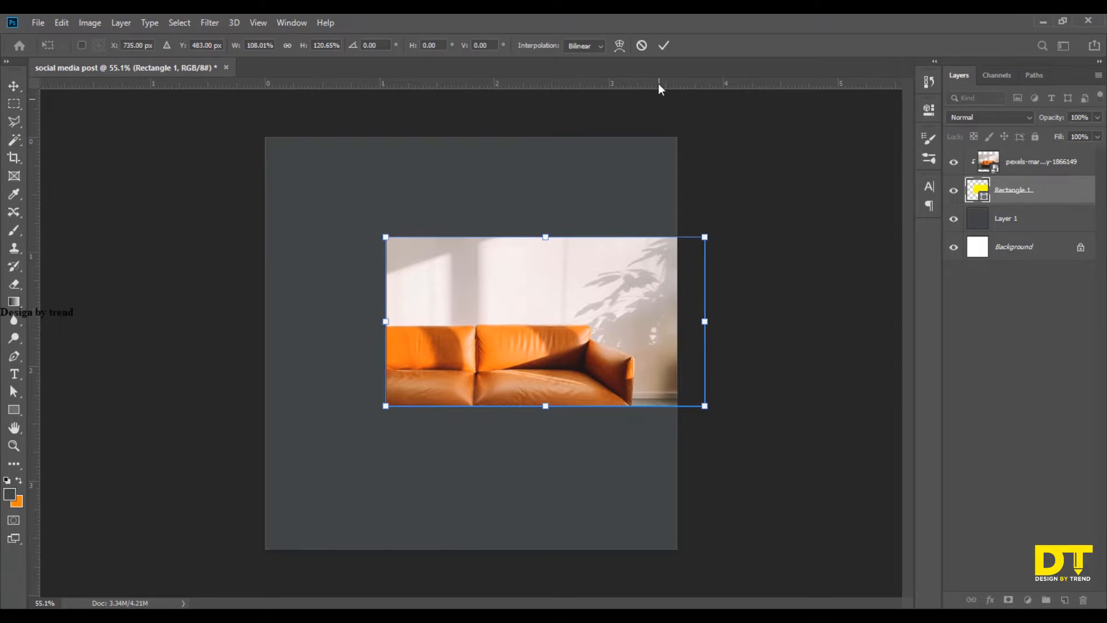
left_click(665, 46)
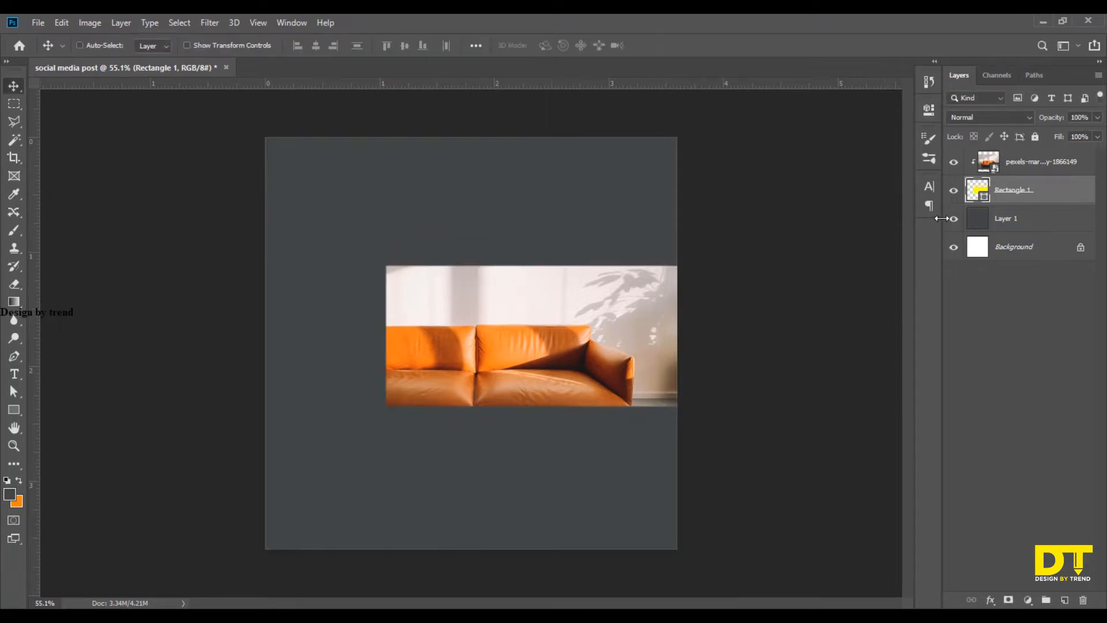
Enlarge the rectangle holding the photo with Free Transform and position it so that it runs off the canvas's right edge.
key("ctrl+t")
left_click_drag(677, 271, 715, 236)
left_click_drag(668, 311, 656, 312)
left_click(665, 47)
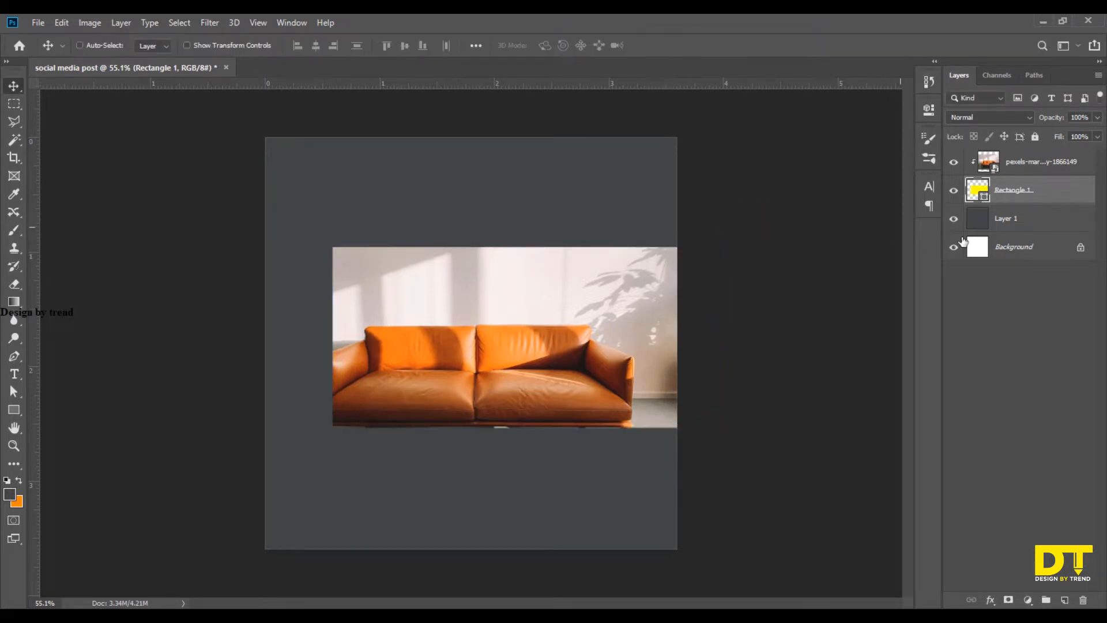
Align the rectangle with the Background layer so that it is centred vertically on the canvas.
left_click(995, 259, "ctrl")
left_click(316, 46)
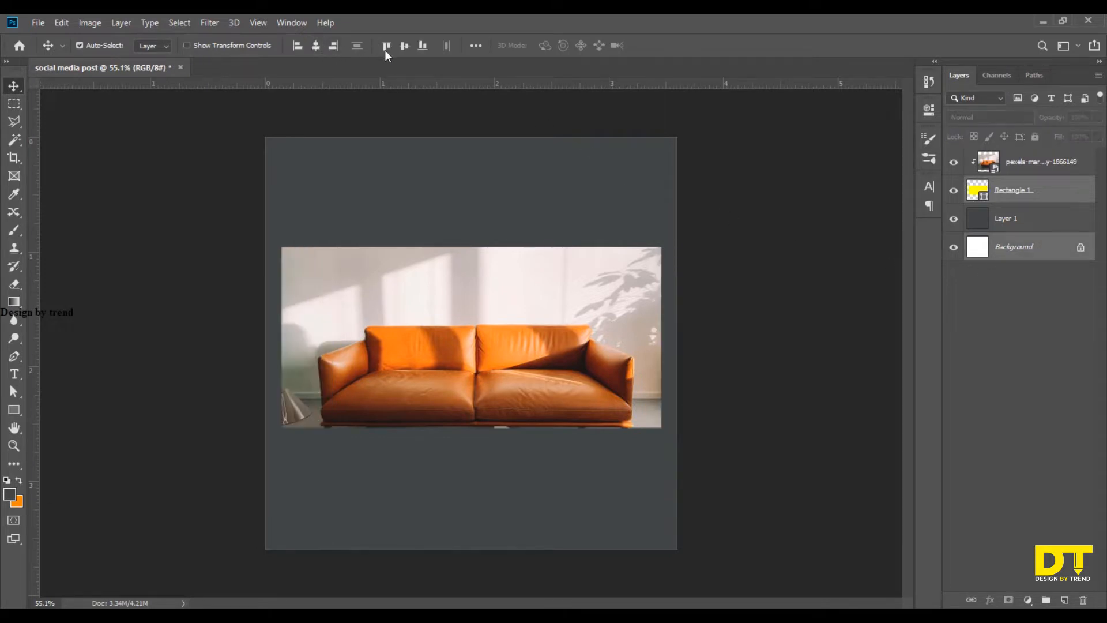
left_click(405, 46)
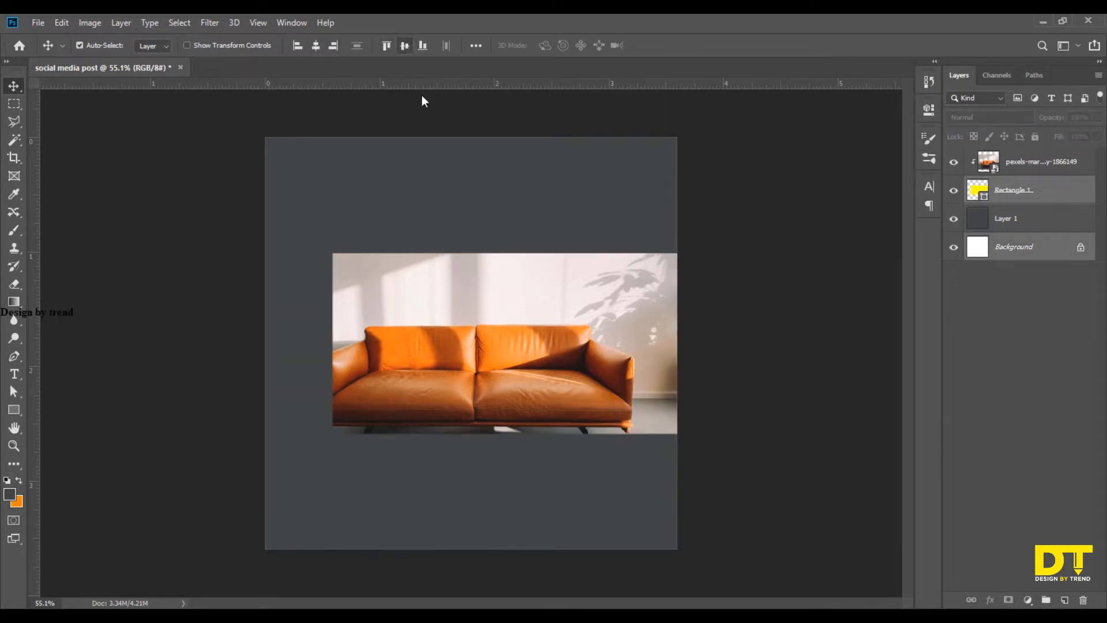
left_click(733, 307)
Scale the clipped sofa photo to 5.84% and reposition it so the whole sofa, including its legs, fits inside the rectangle.
left_click(1009, 167)
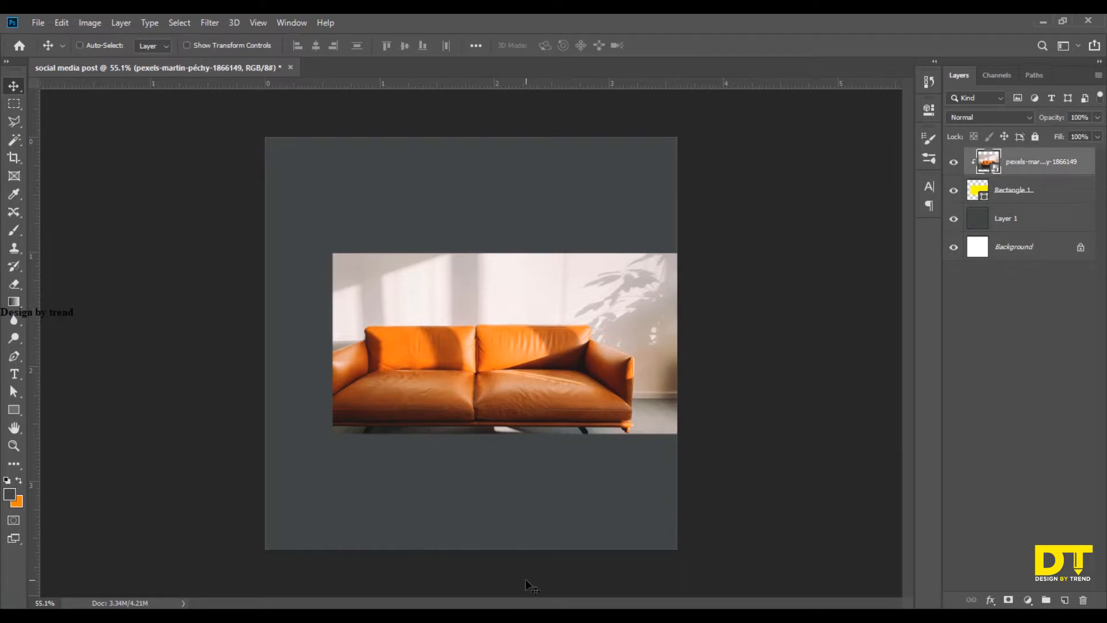
key("ctrl+t")
left_click_drag(677, 188, 640, 217)
left_click_drag(568, 331, 620, 289)
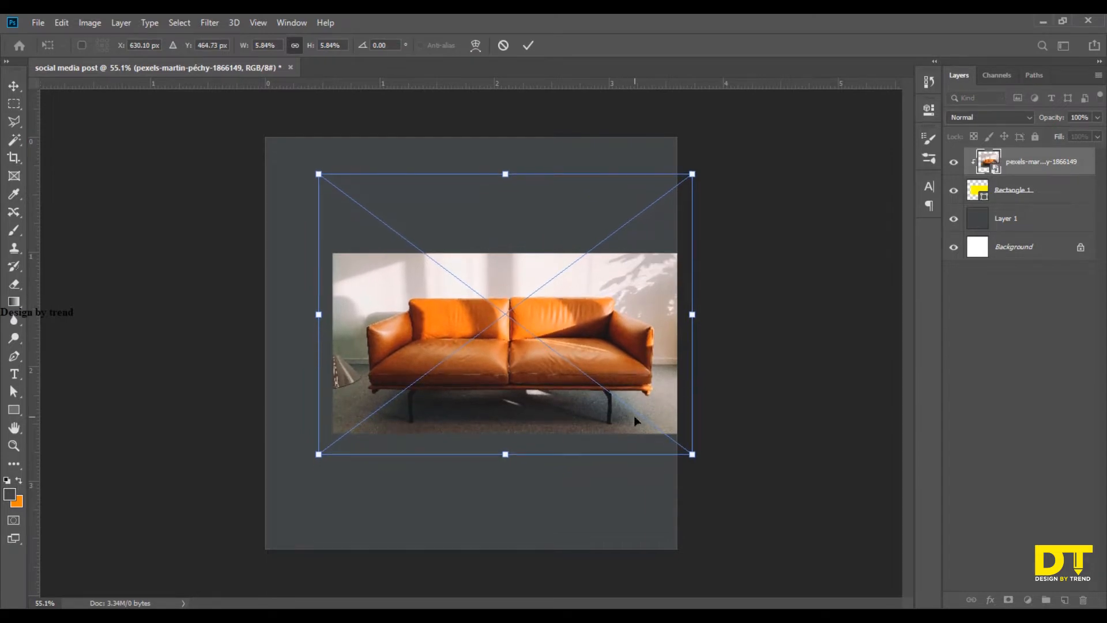
left_click_drag(615, 337, 617, 335)
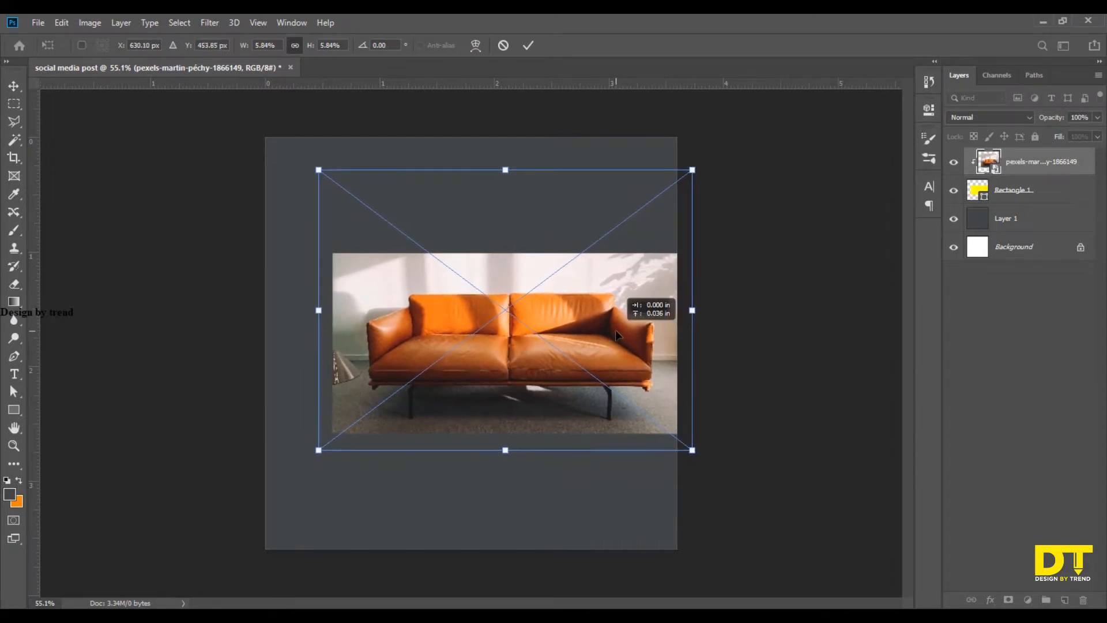
key("Return")
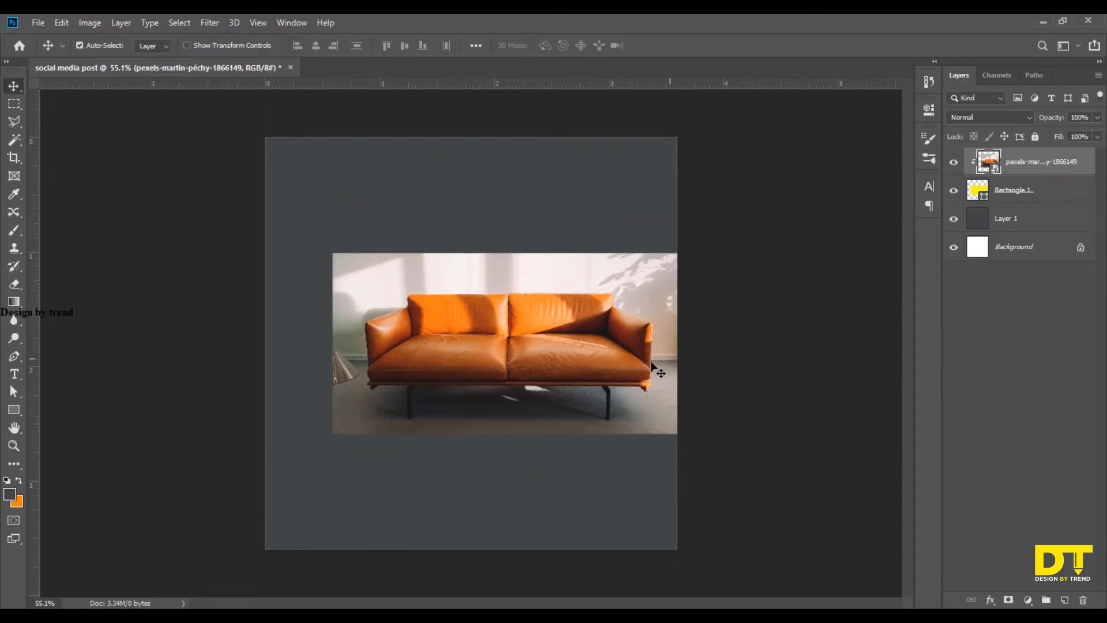
left_click(718, 361)
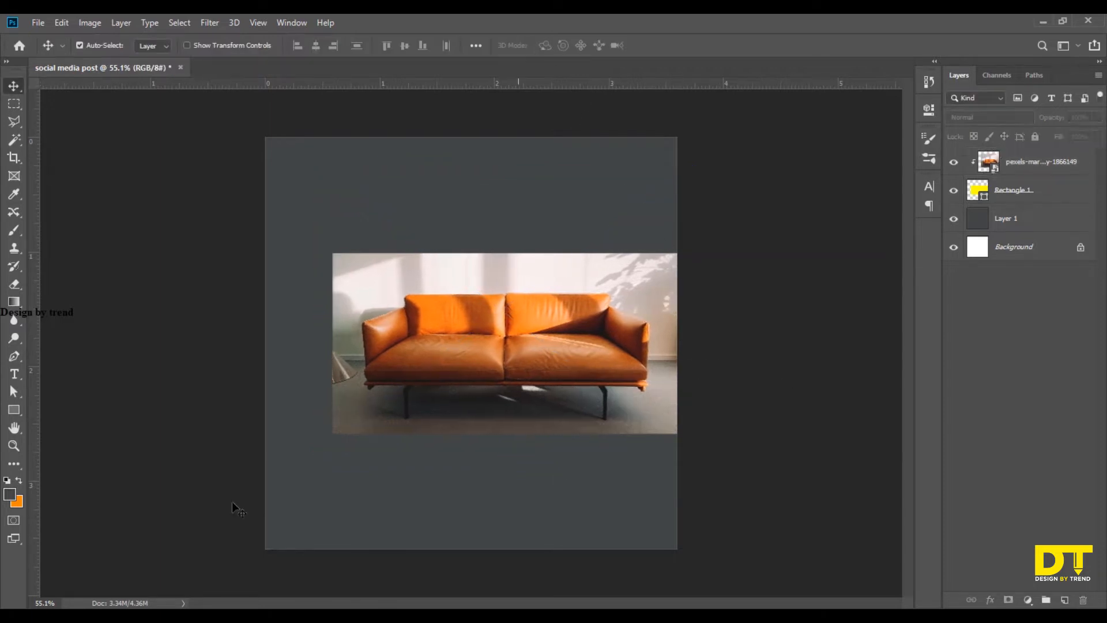
Draw a full-height vertical rectangle about 393 by 1090 px over the left half of the photo and remove its stroke.
left_click(17, 408)
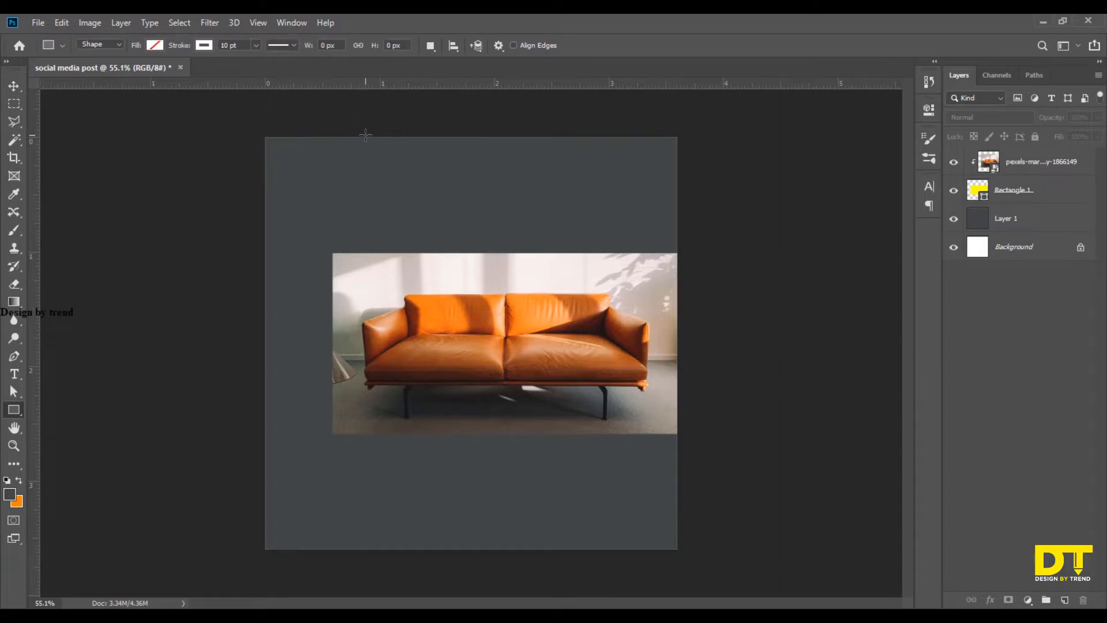
mouse_move(366, 135)
left_mouse_down()
mouse_move(431, 502)
mouse_move(490, 556)
mouse_move(515, 550)
left_mouse_up()
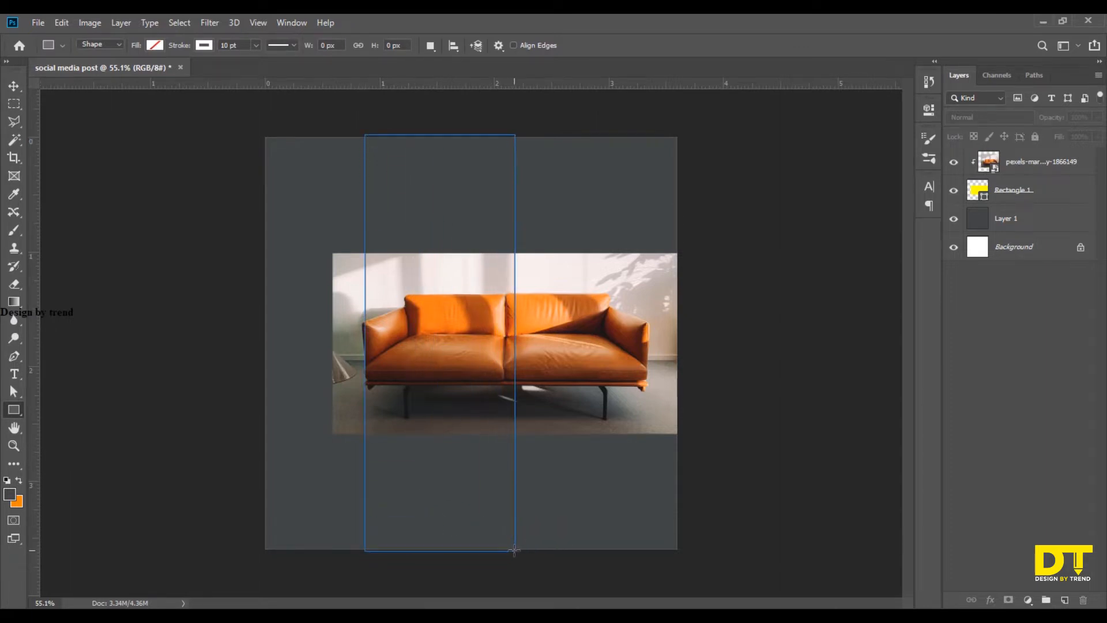
left_click(203, 45)
left_click(145, 71)
Fill the tall vertical rectangle with dark brown.
left_click(154, 45)
left_click(155, 45)
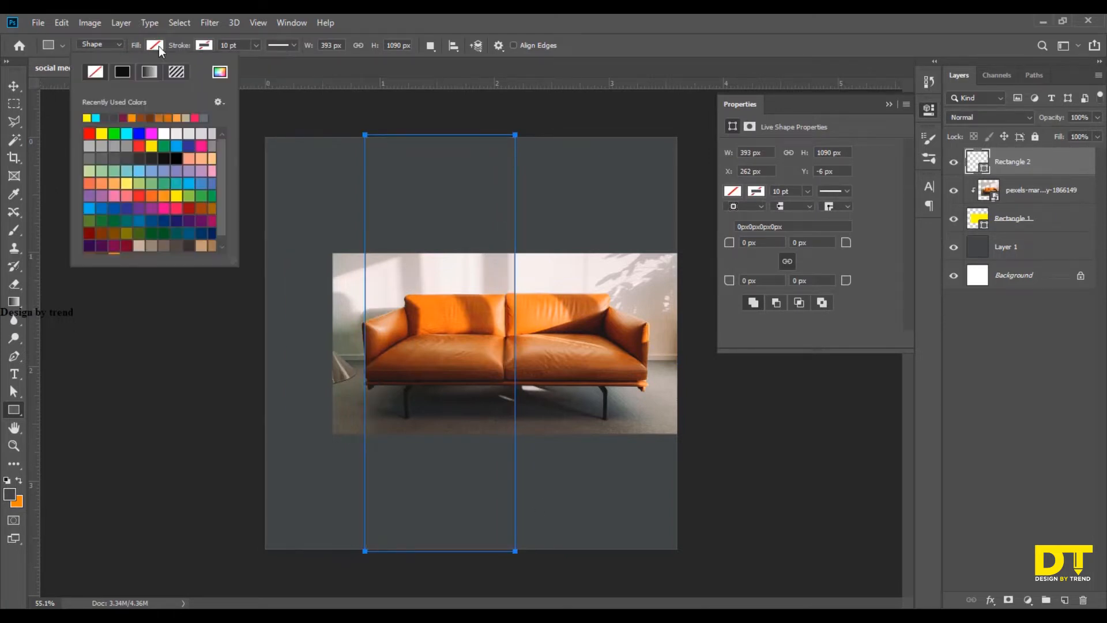
left_click(153, 119)
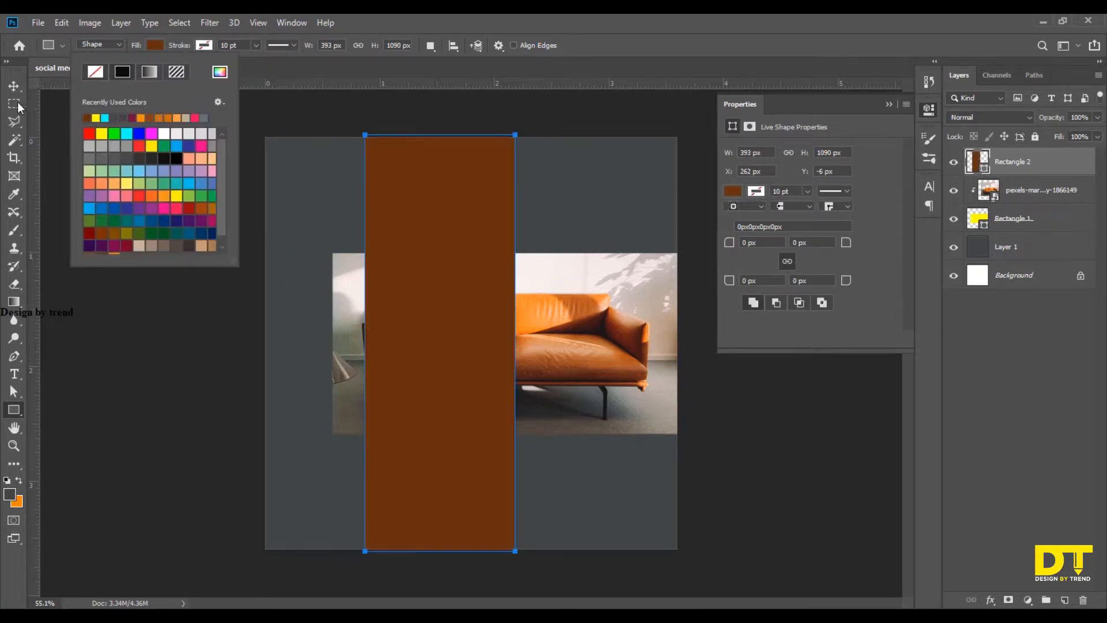
Move the tall rectangle's layer below the photo's clipping rectangle so that it sits behind the sofa picture.
left_click(13, 86)
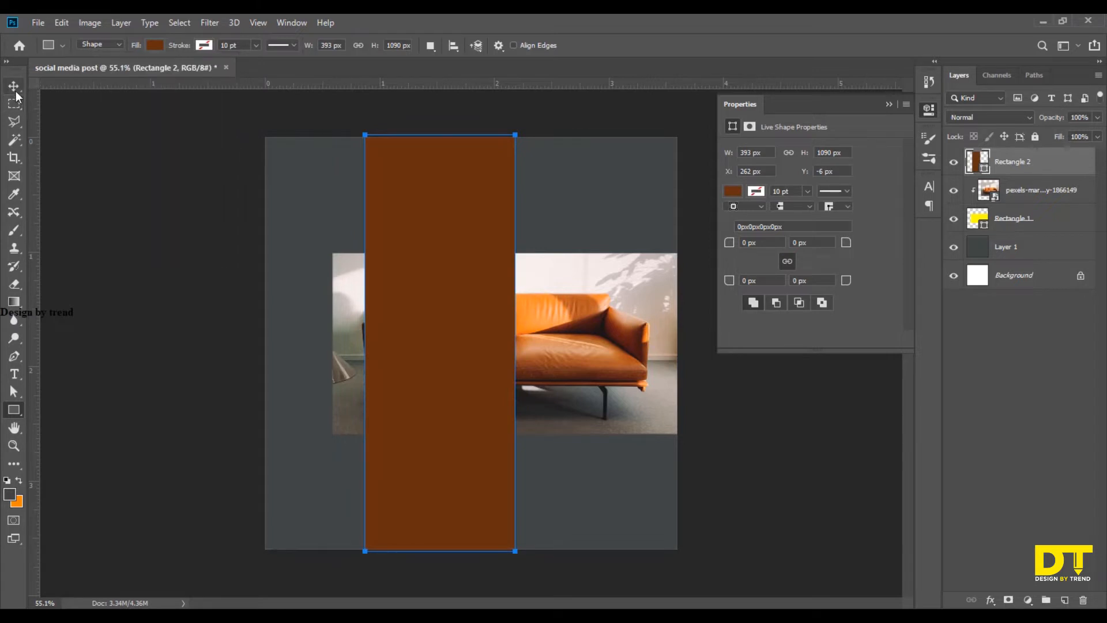
left_click(888, 105)
left_click_drag(1009, 168, 1015, 231)
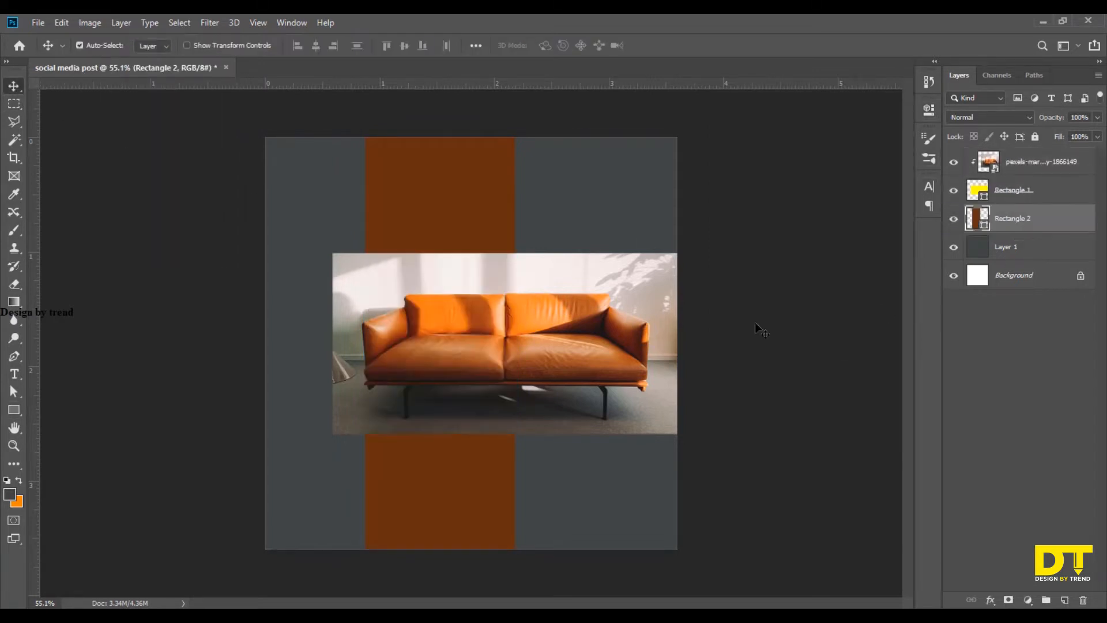
Swap orange into the foreground colour and fill the tall vertical rectangle with it.
left_click(777, 241)
key("x")
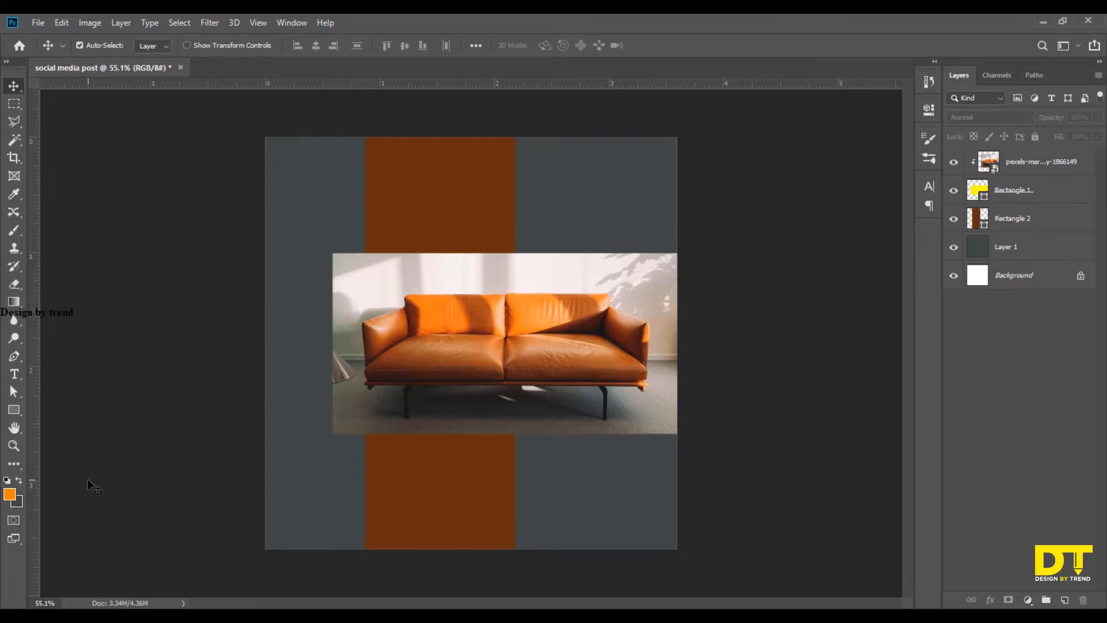
left_click(463, 175)
key("alt+BackSpace")
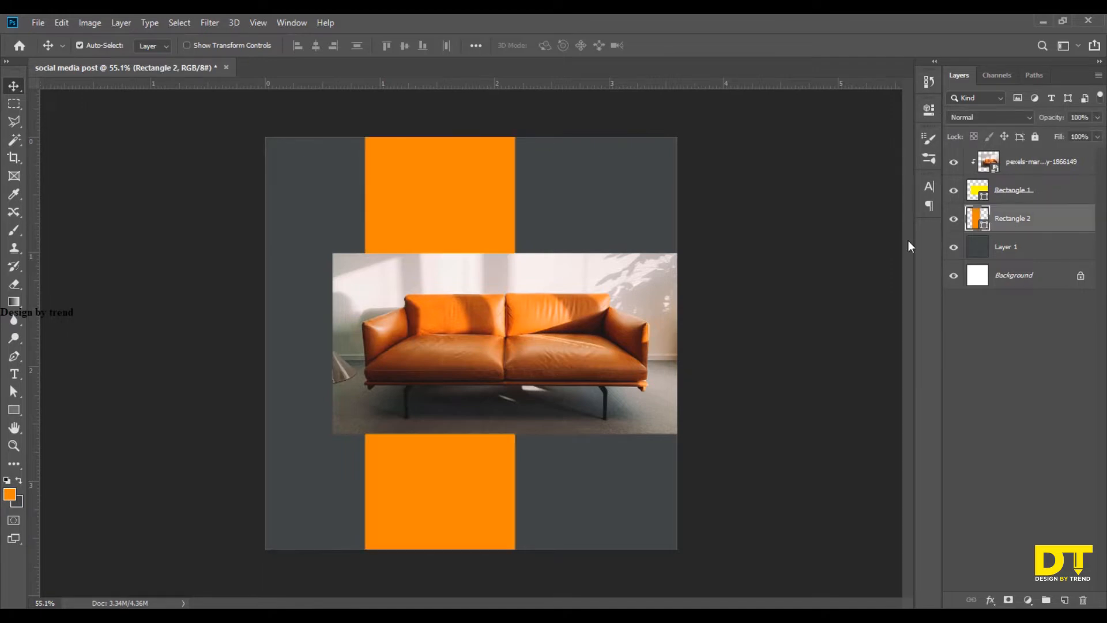
Swap the foreground and background colours back and sample the canvas's dark grey as the foreground colour.
key("x")
key("i")
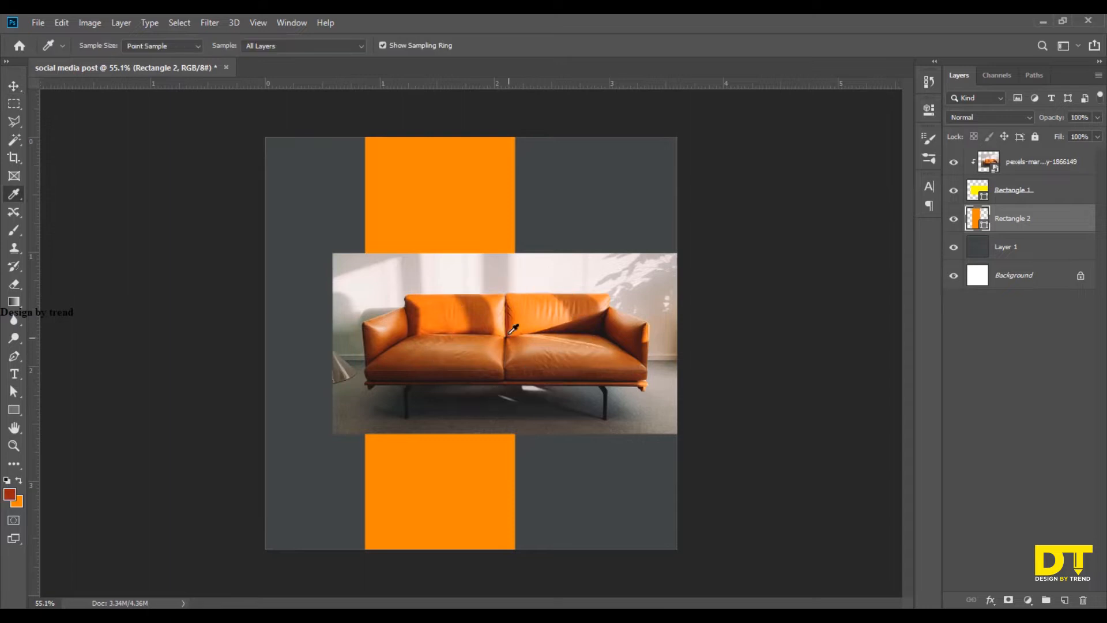
left_click(520, 326)
left_click(517, 317)
left_click(309, 187)
left_click(16, 87)
left_click(198, 305)
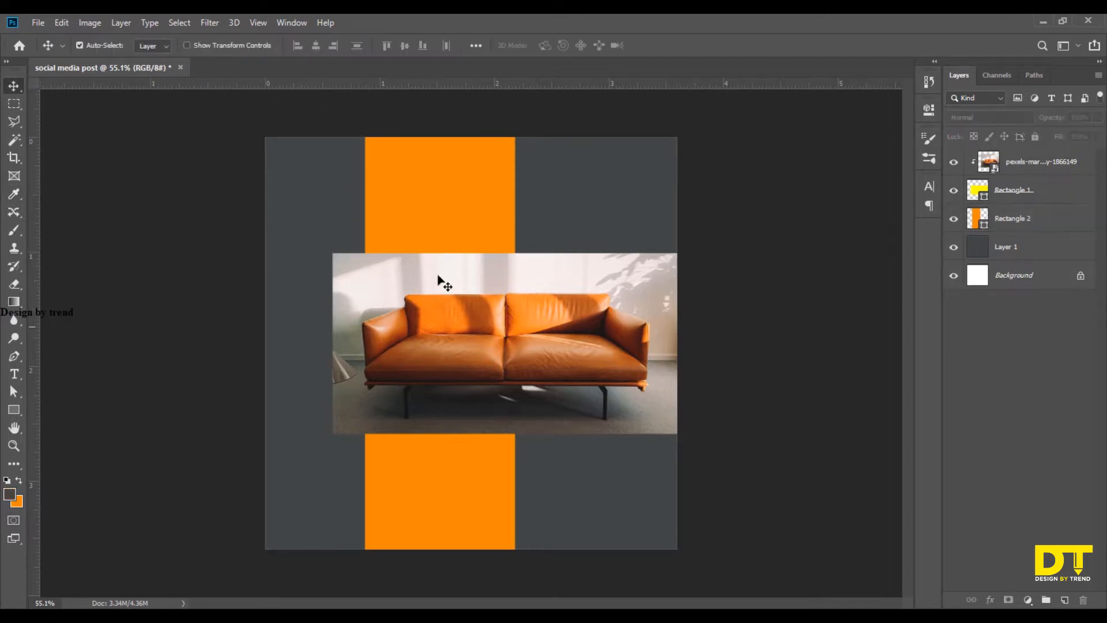
Add a dark grey "logo" text in Intro Cond Bold, 14.05 pt, over the upper part of the orange strip's right edge.
left_click(441, 238)
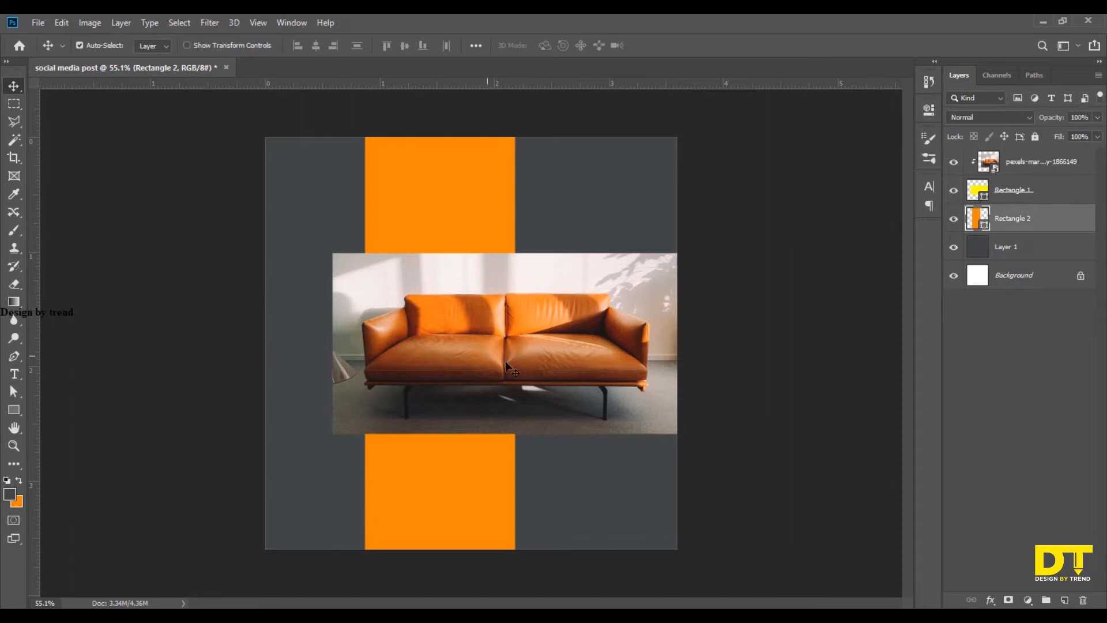
left_click(16, 378)
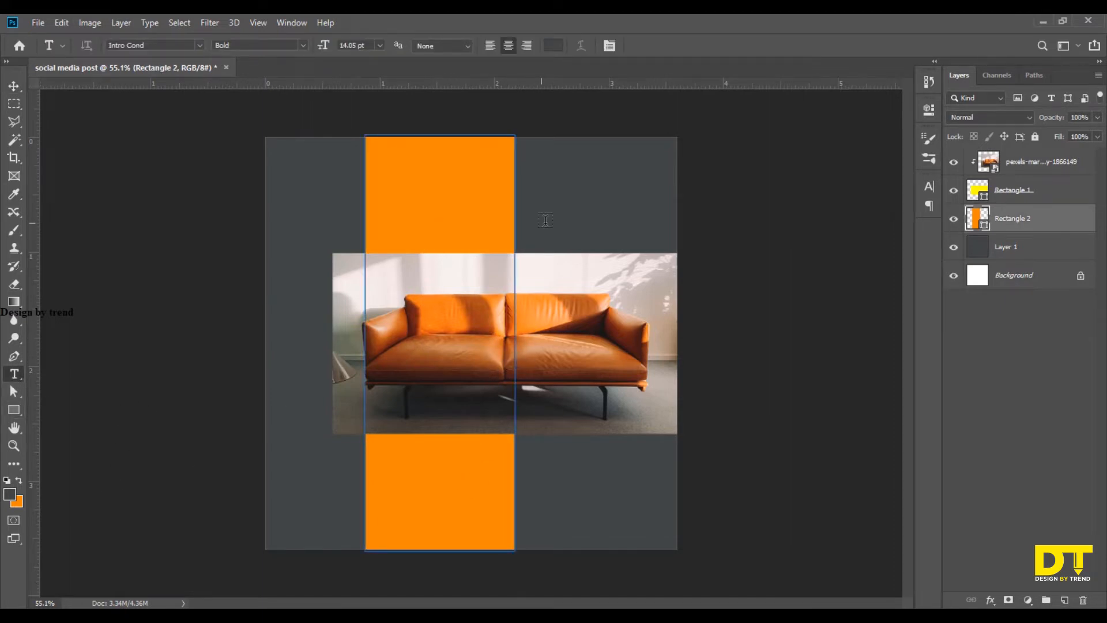
left_click(546, 221)
key("BackSpace")
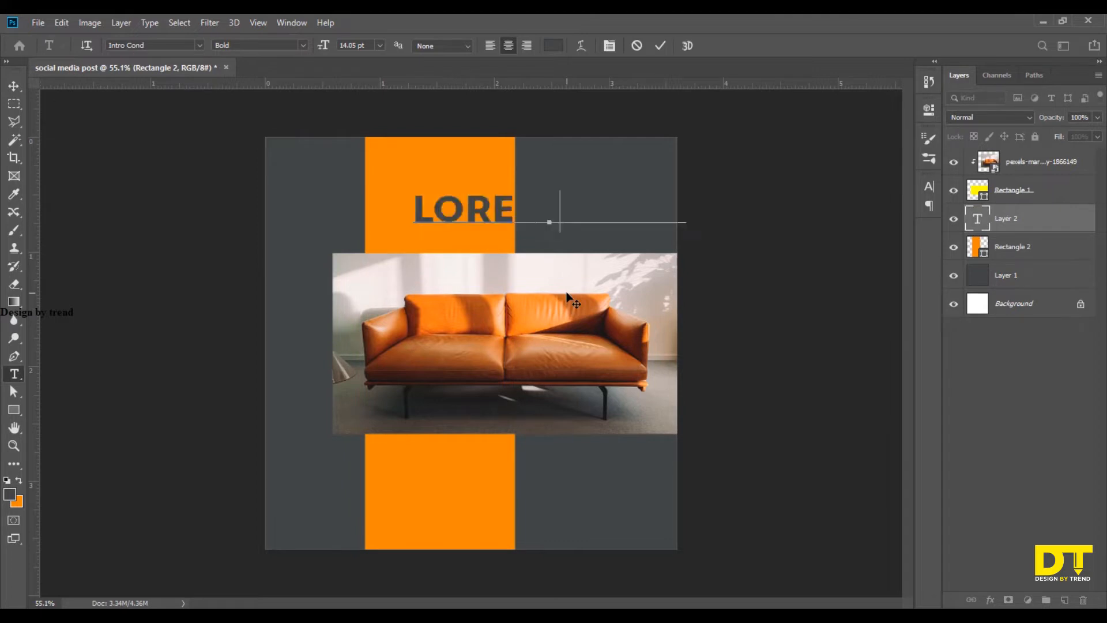
type("L")
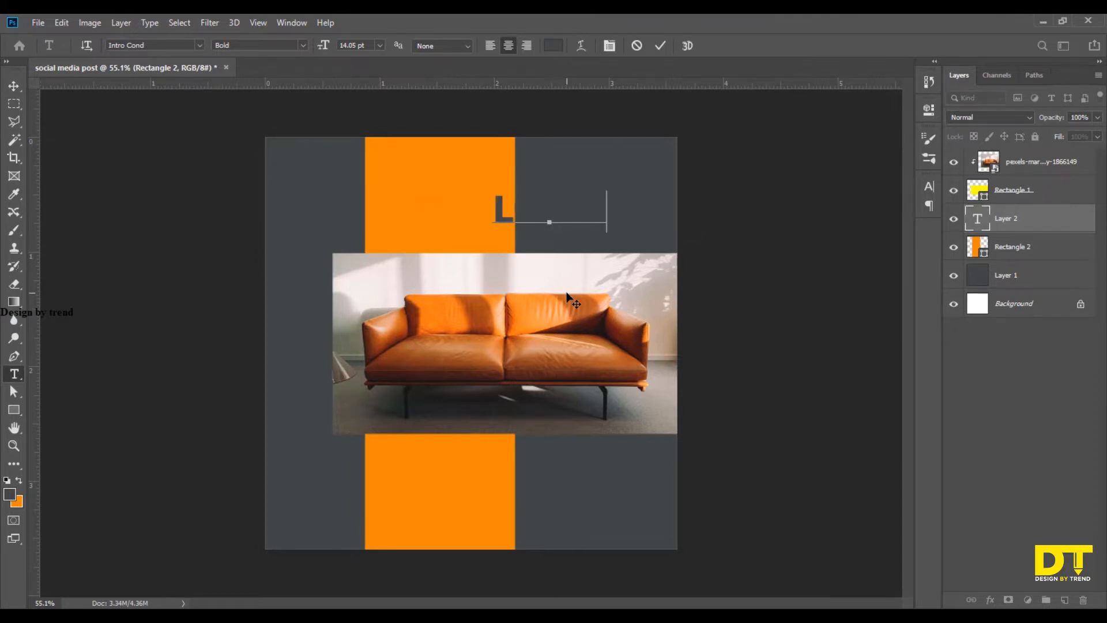
left_click(17, 90)
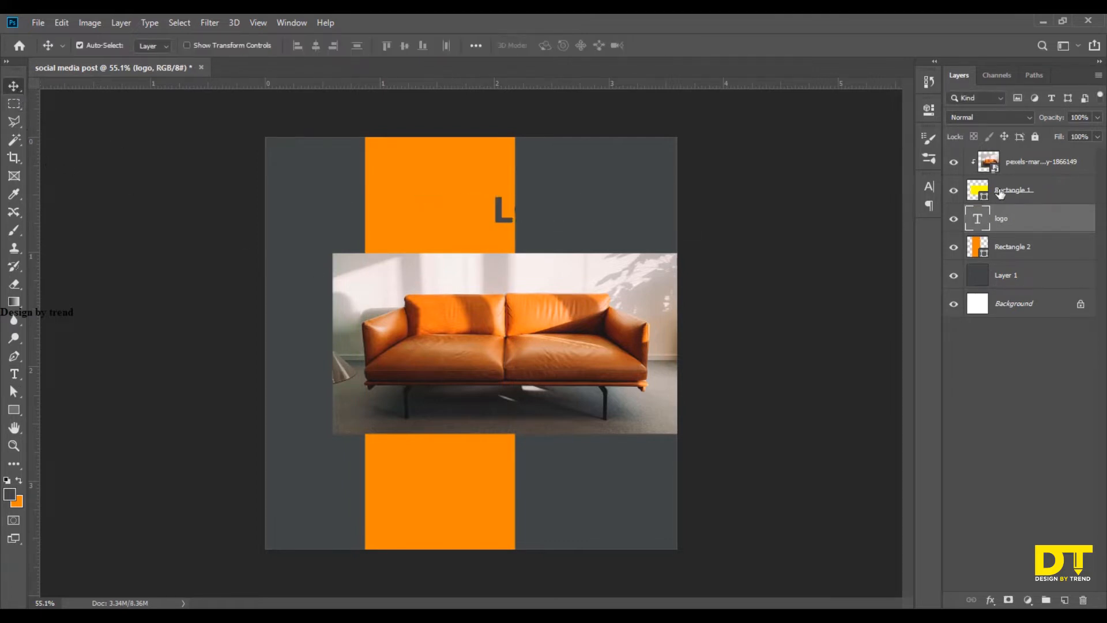
Recolour the logo text to near-white #fefefe.
left_click(928, 186)
left_click(887, 265)
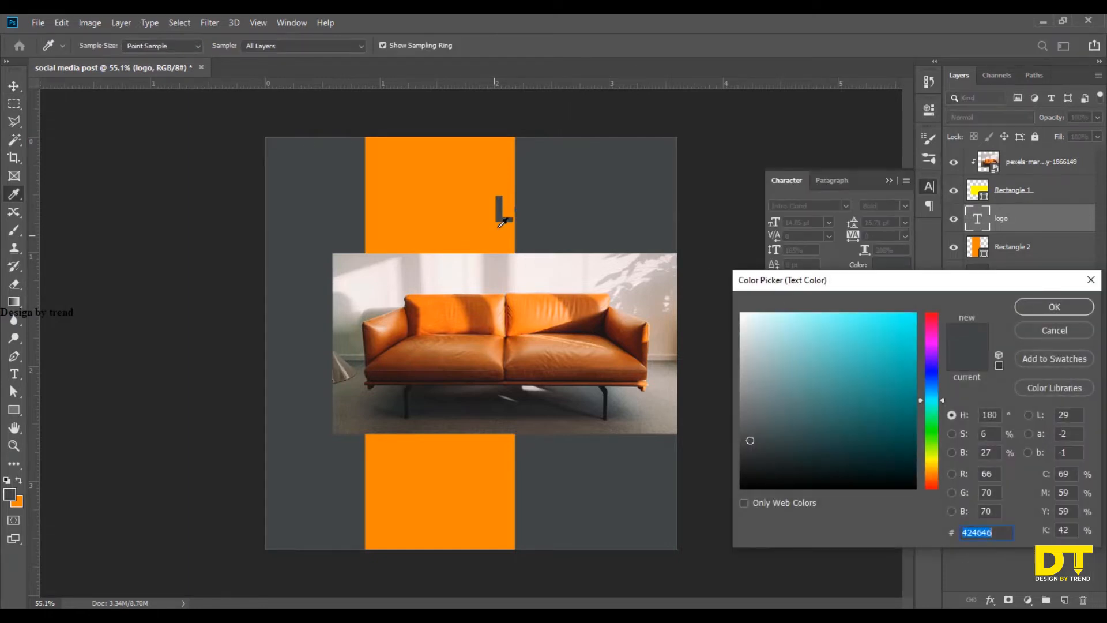
left_click(741, 314)
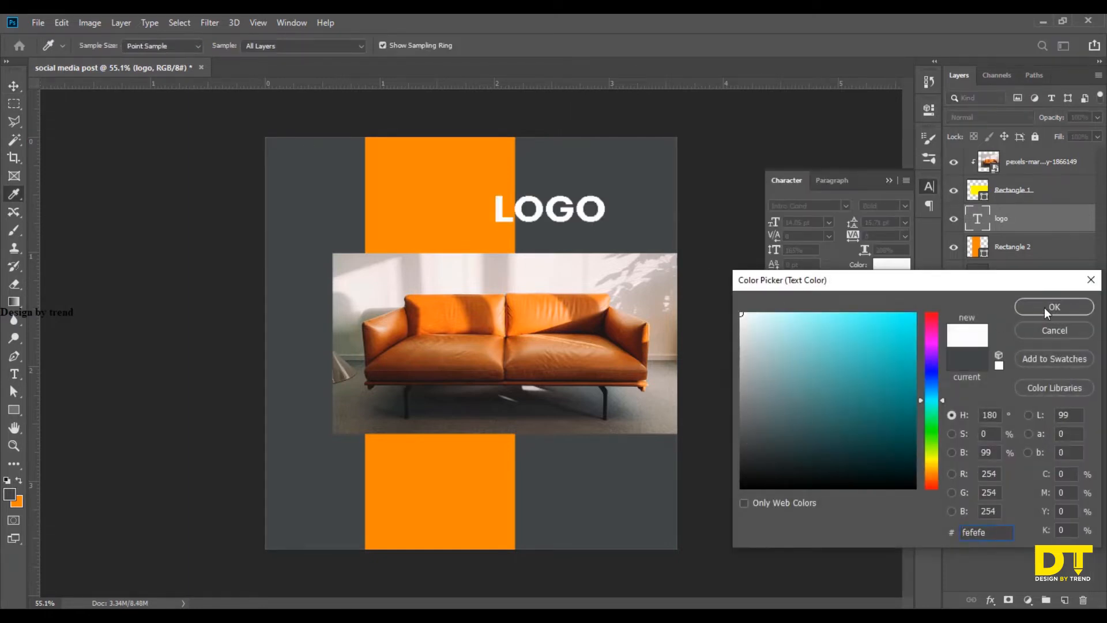
left_click(1044, 307)
Place the logo text in the canvas's upper-right corner and add a copy just above the photo reading "latest design".
left_click_drag(591, 222, 580, 254)
key("t")
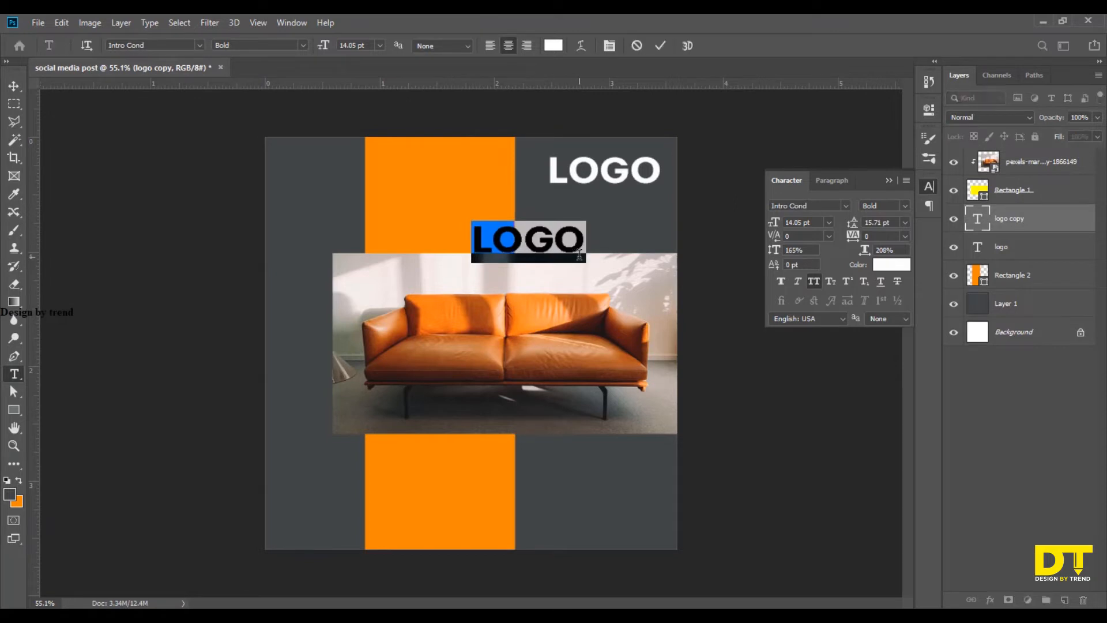
type("LATES")
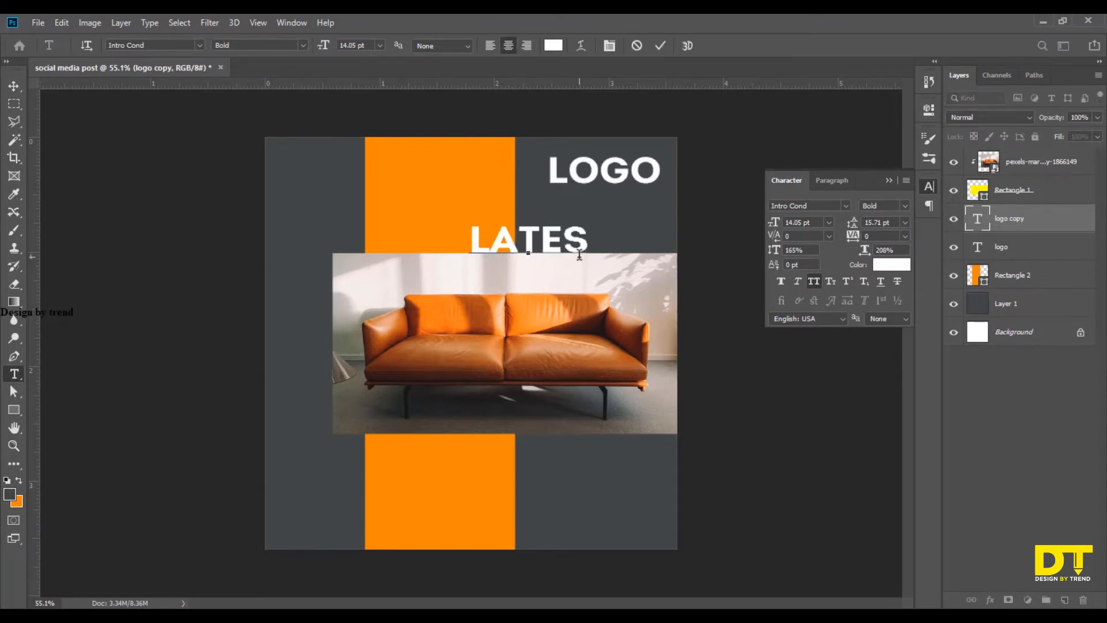
type("T DES")
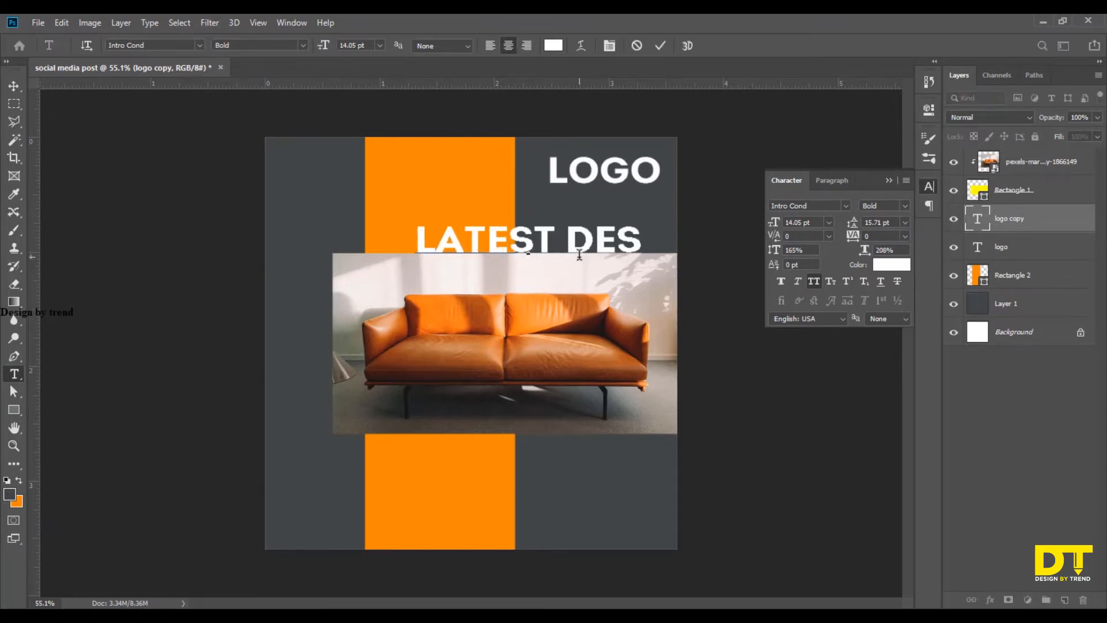
type("IGN")
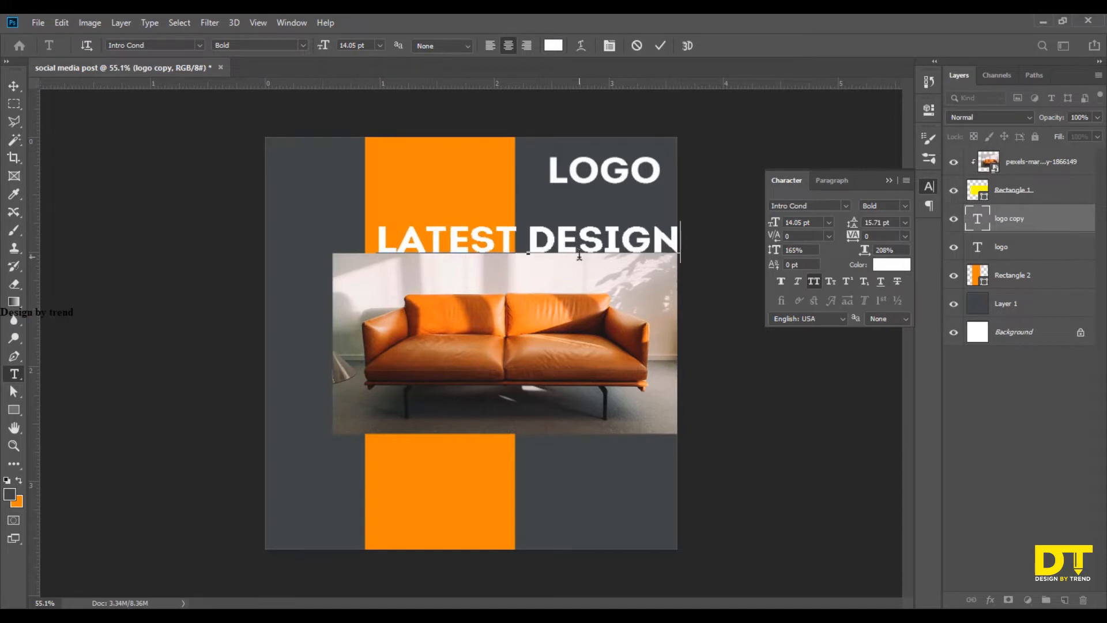
left_click(15, 85)
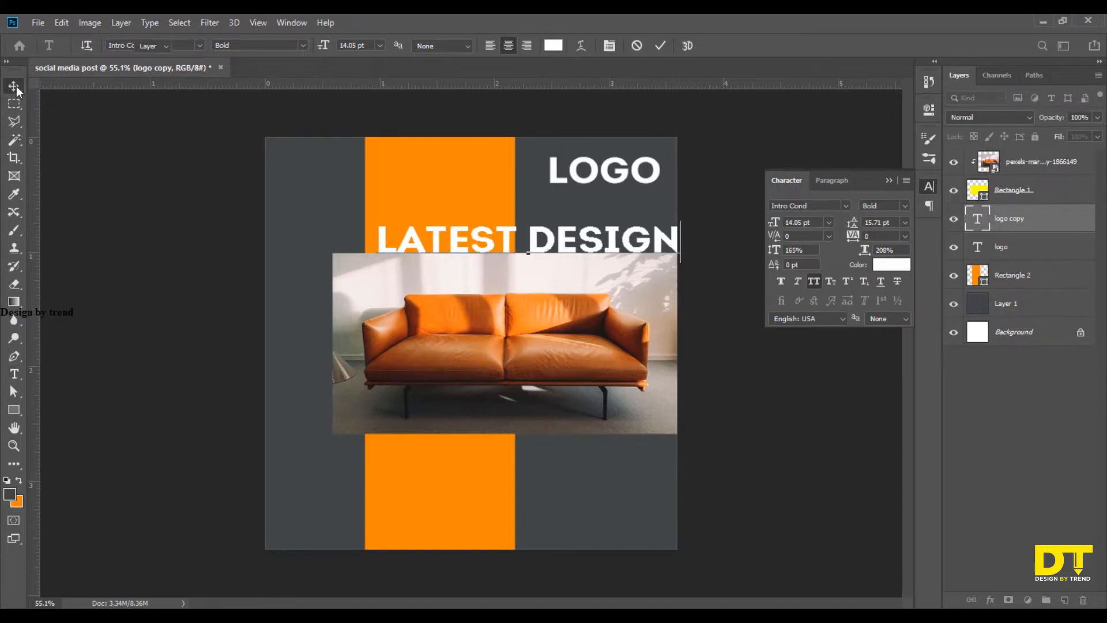
Set the "latest design" text's font style to Regular.
left_click(899, 205)
left_click(871, 276)
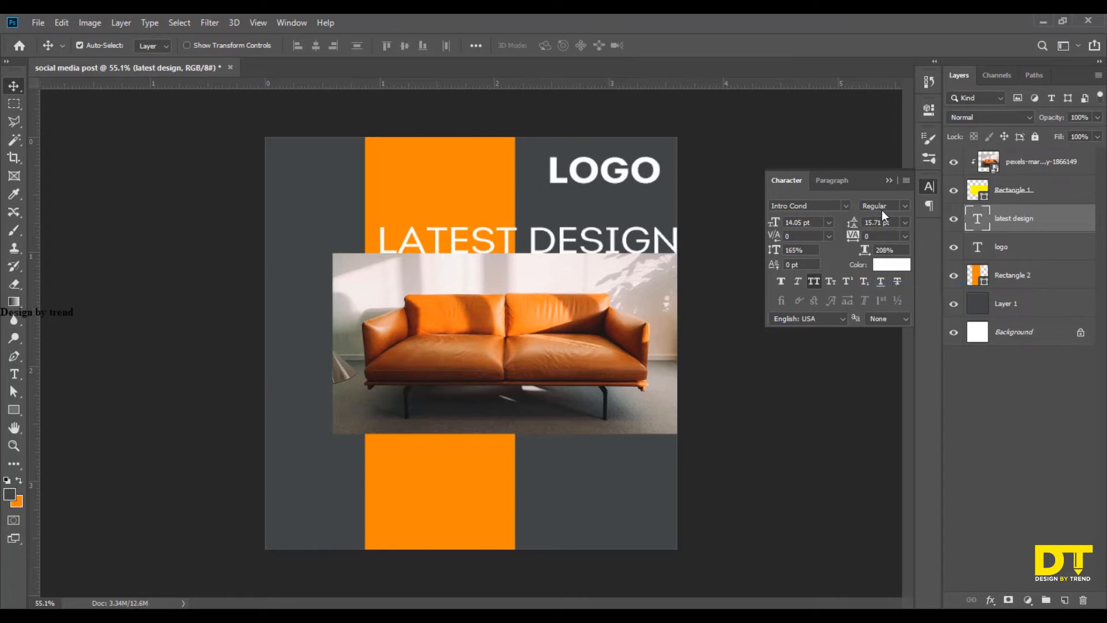
left_click(891, 181)
Scale the "latest design" text to about 45% and nudge it right to centre it on the orange strip above the photo.
key("ctrl+t")
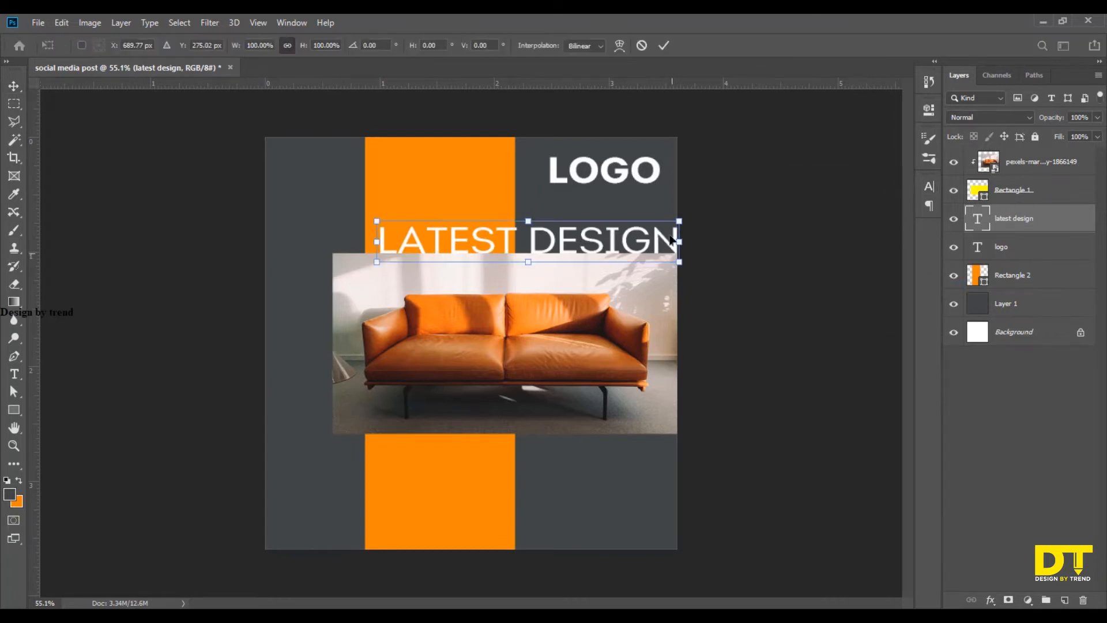
left_click_drag(665, 221, 505, 230)
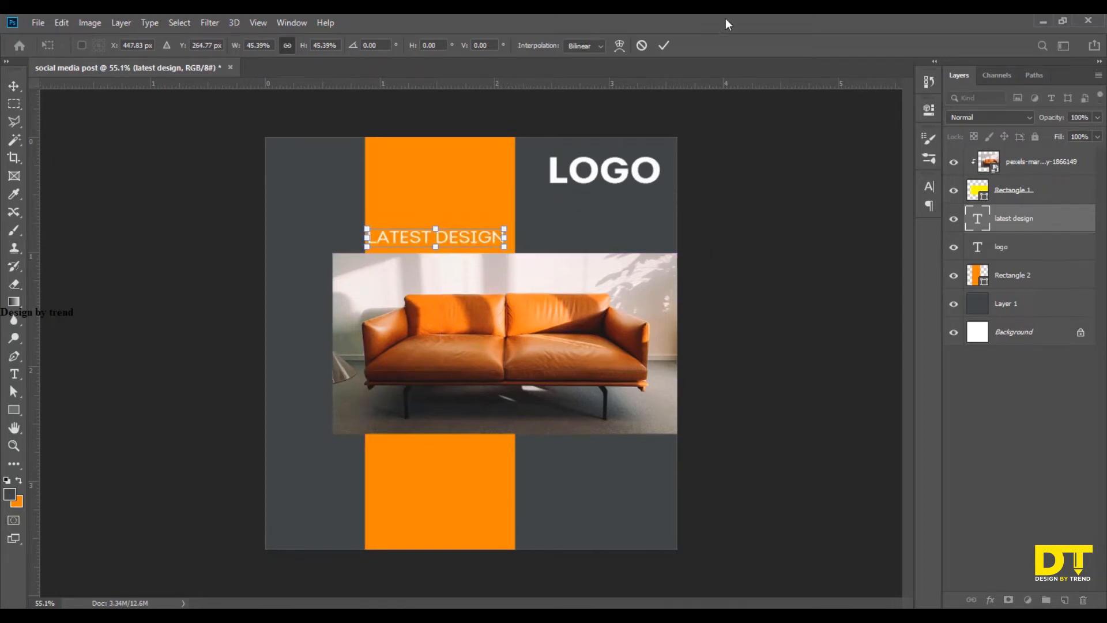
left_click(663, 45)
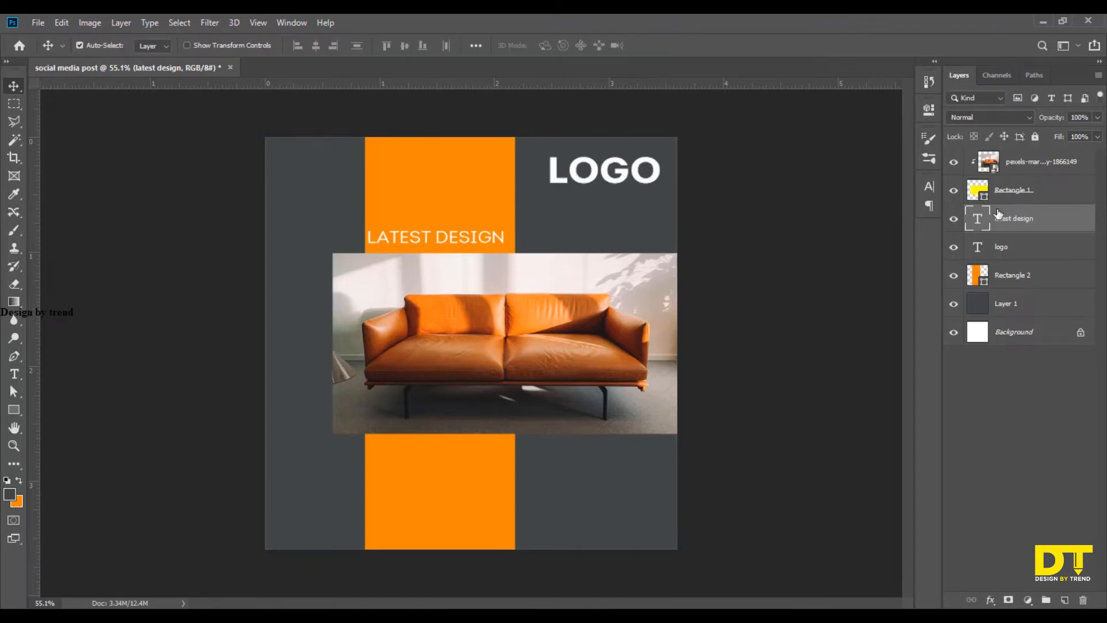
key("Right")
key("Right")
key("Right")
key("Right")
key("Right")
key("Right")
key("Right")
key("Right")
key("Right")
key("Right")
key("Right")
key("Right")
key("Right")
key("Right")
key("Right")
key("Right")
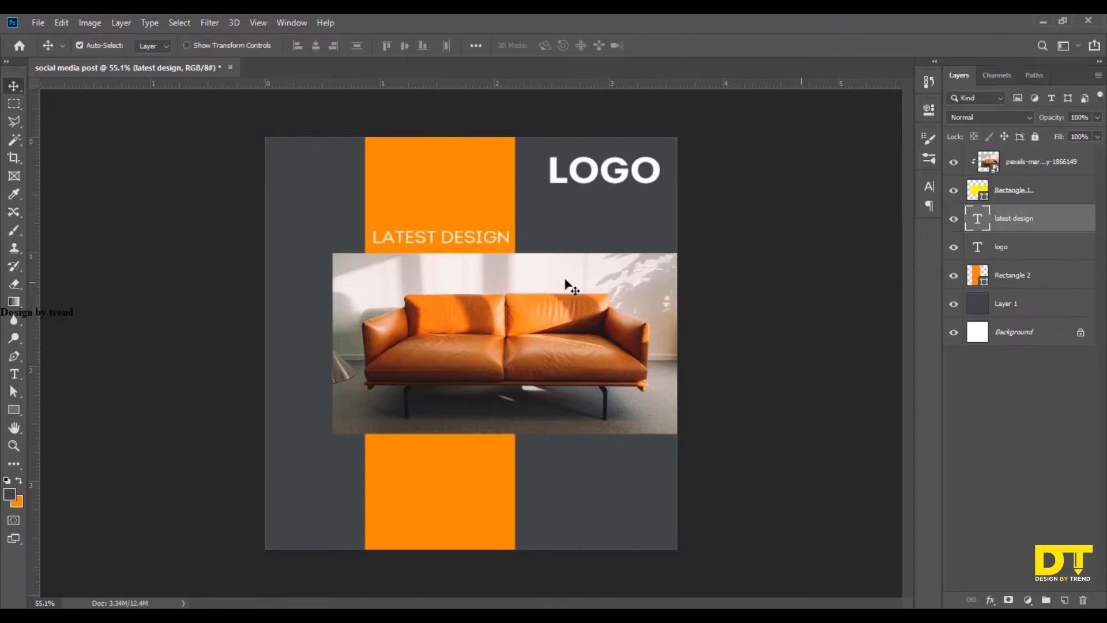
Duplicate the "latest design" text below the photo and replace the copy's wording with "design your home with our experts".
left_click_drag(478, 238, 586, 489)
key("t")
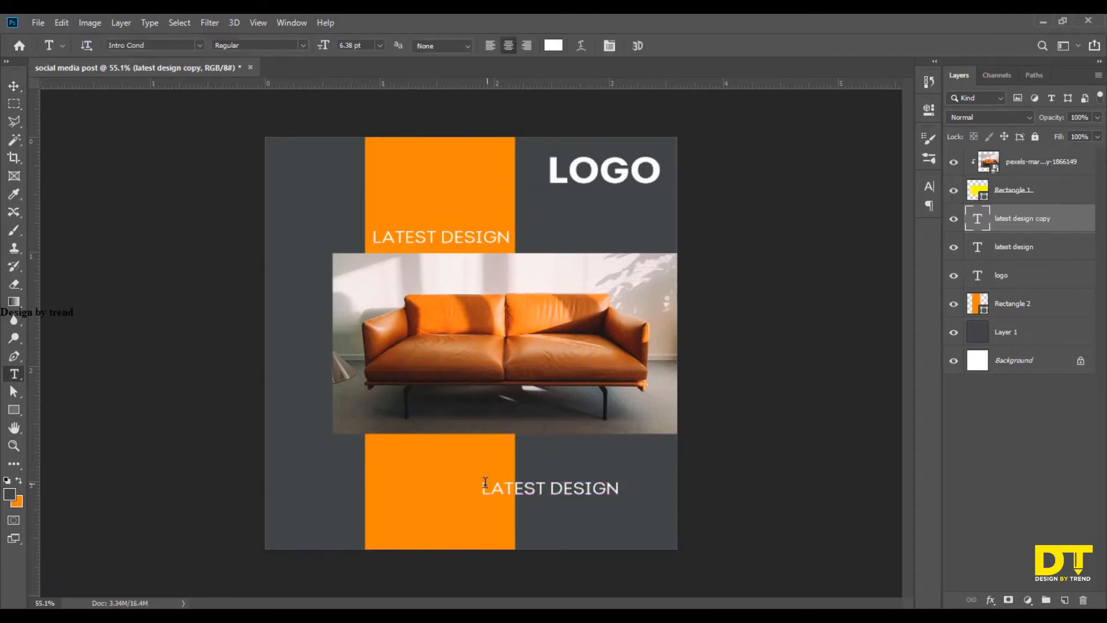
left_click_drag(482, 487, 599, 504)
key("BackSpace")
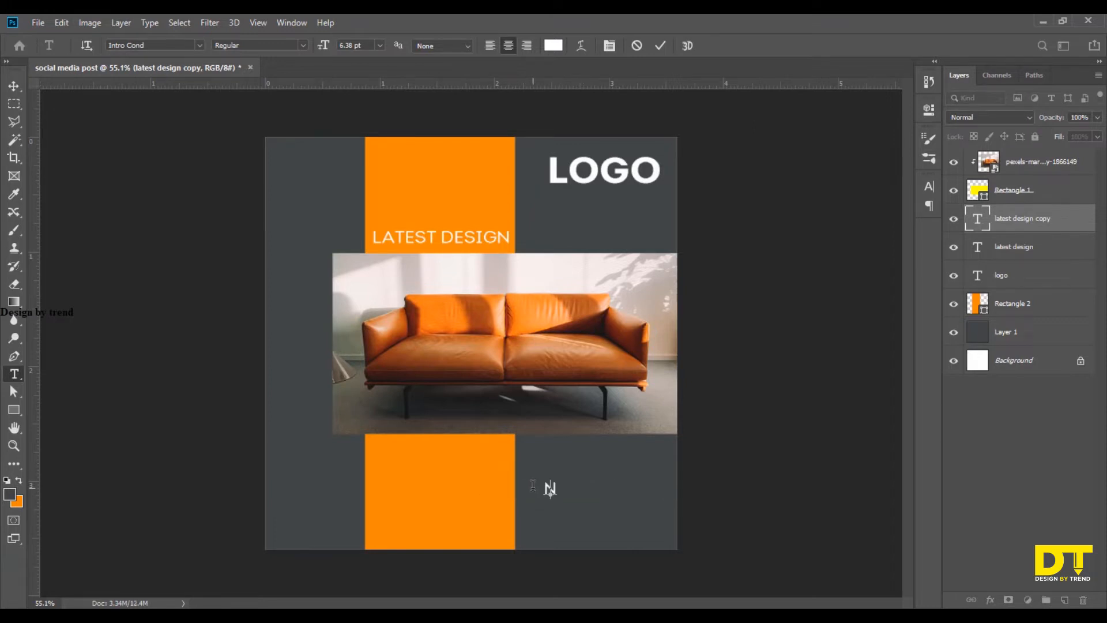
type("DESIGN YOUR")
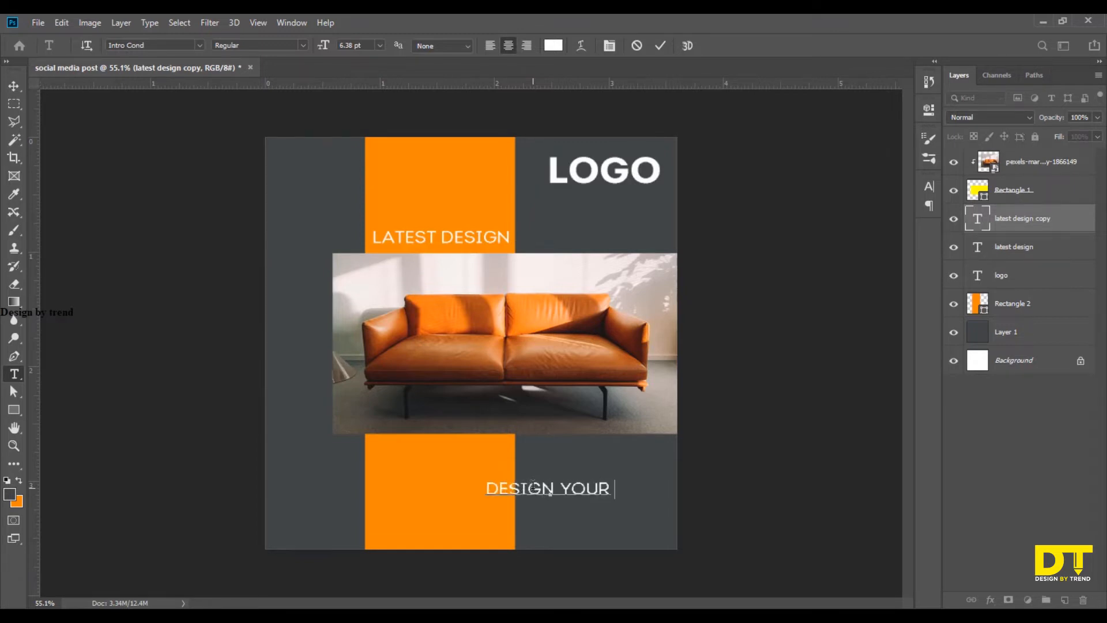
type(" HOM")
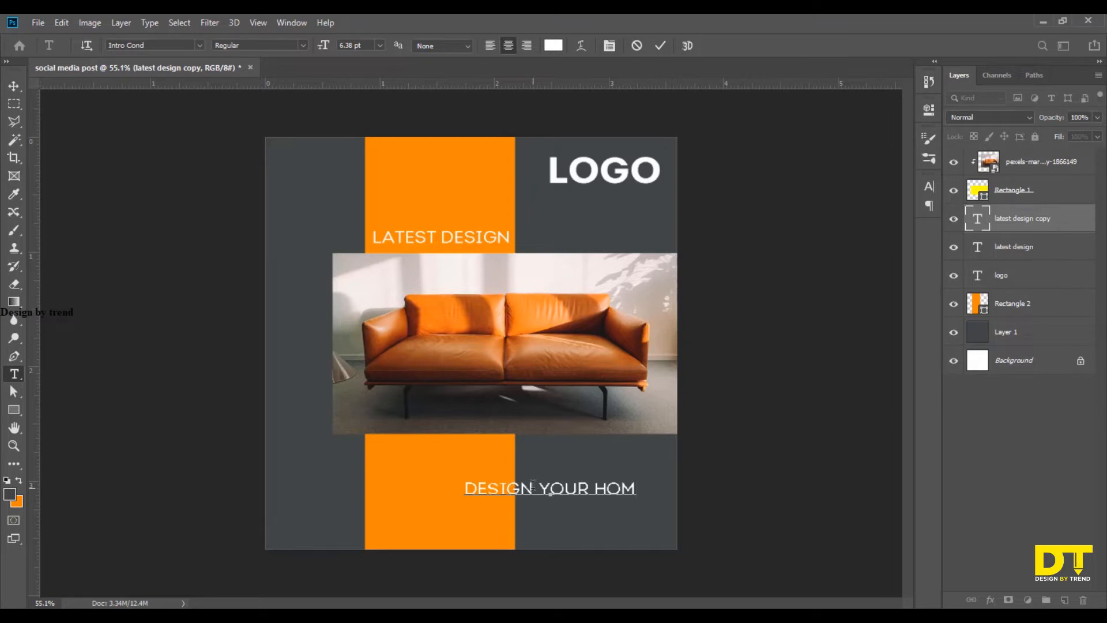
type("E")
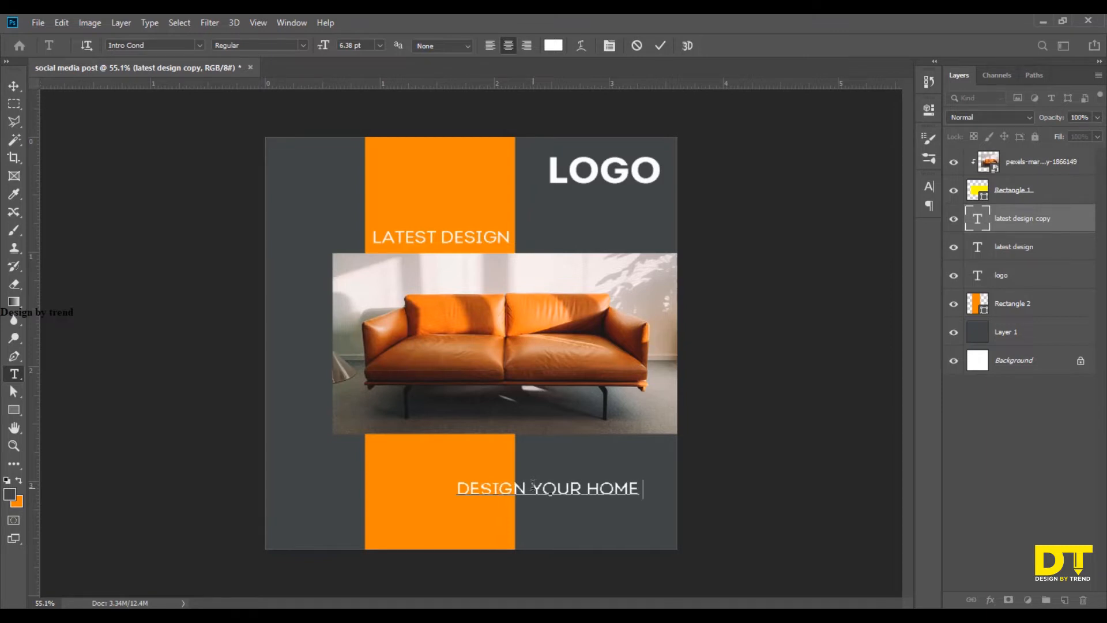
type(" WI")
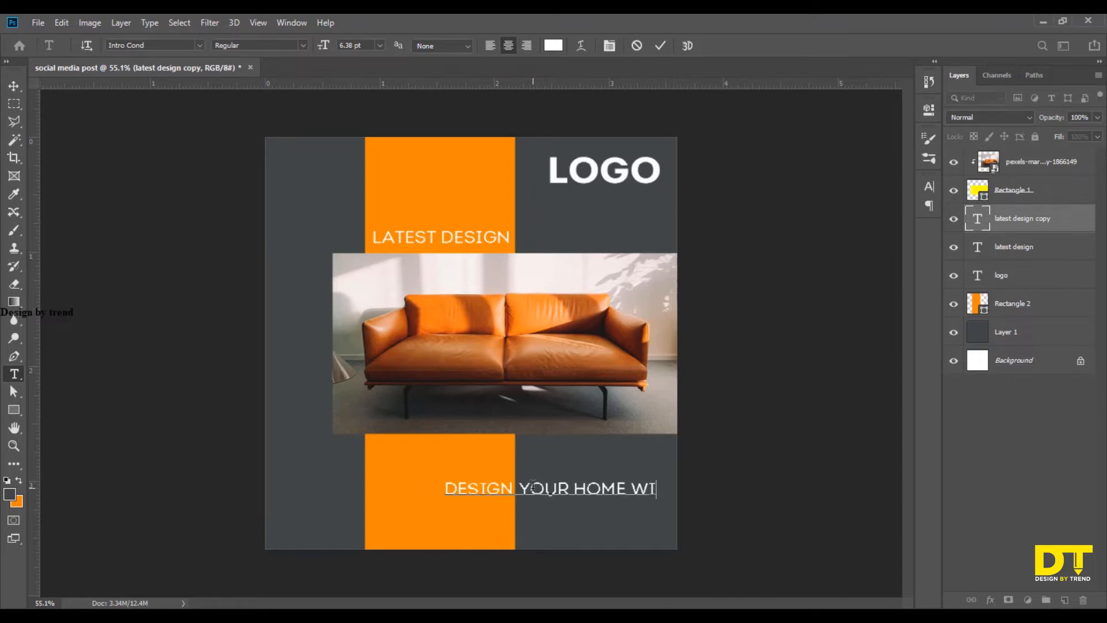
type("TH OU")
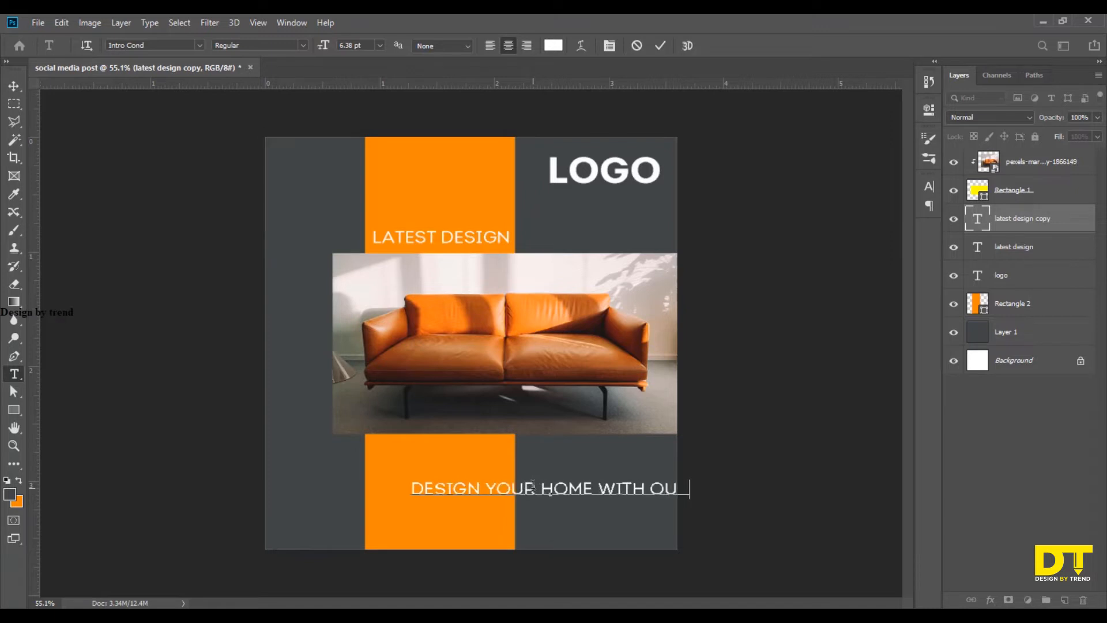
type("R ")
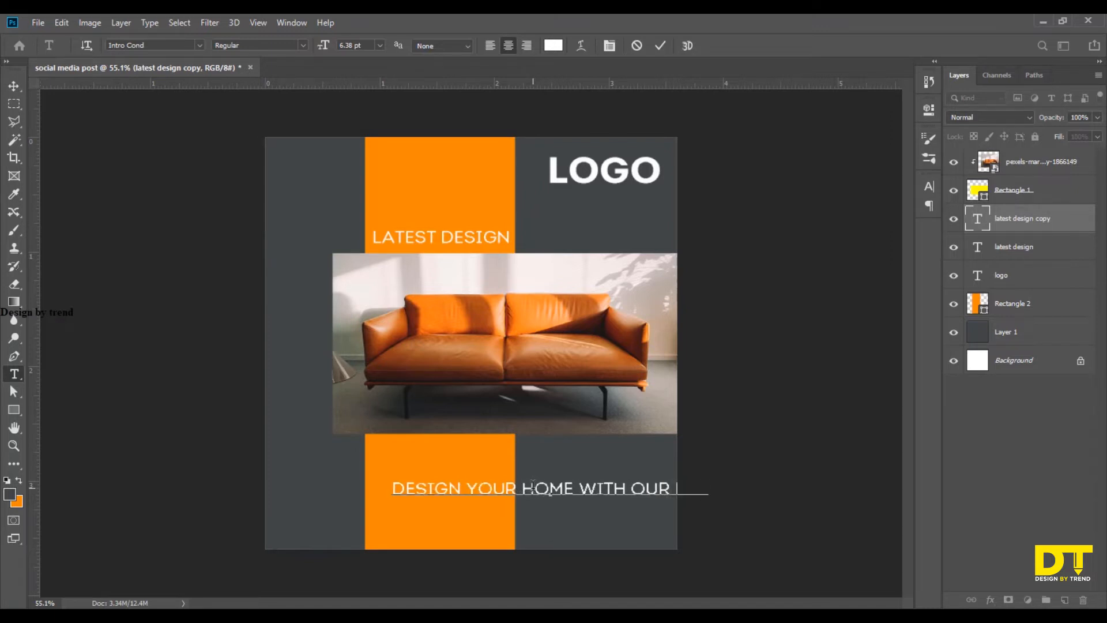
type("EXCLUSI")
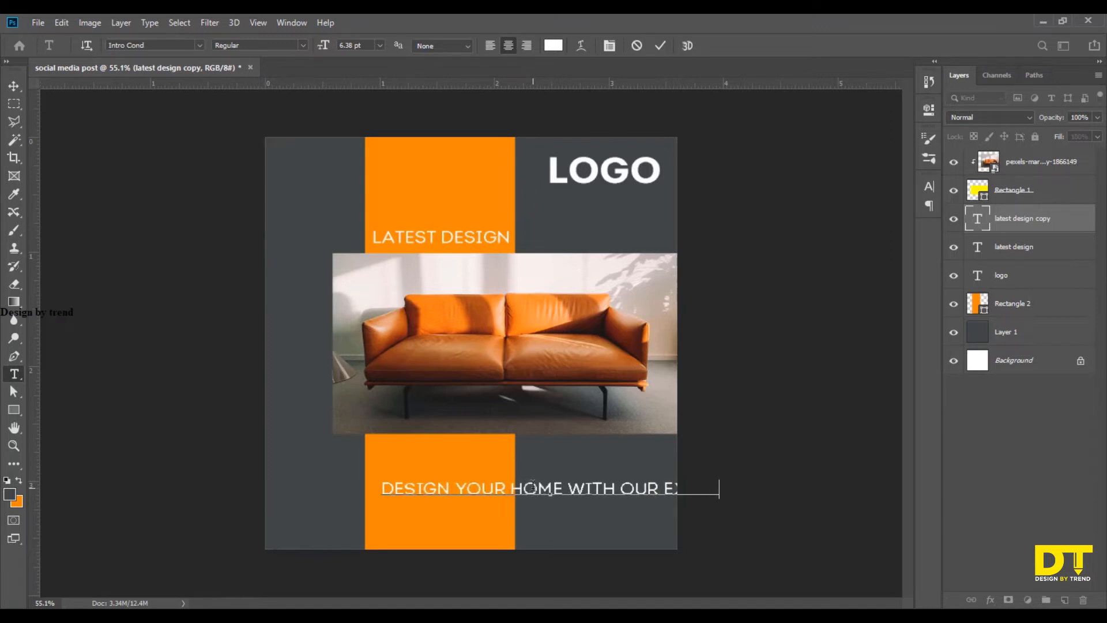
left_click(14, 86)
Scale the "design your home with our experts" tagline to about 77% so it fits within the canvas.
key("ctrl+t")
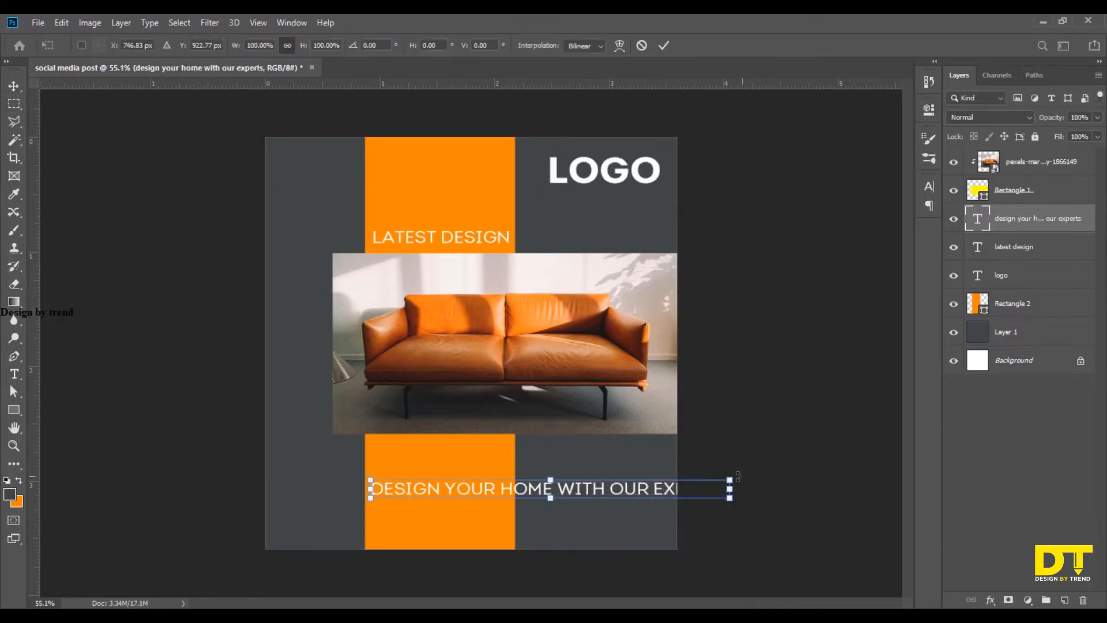
left_click_drag(738, 476, 647, 483)
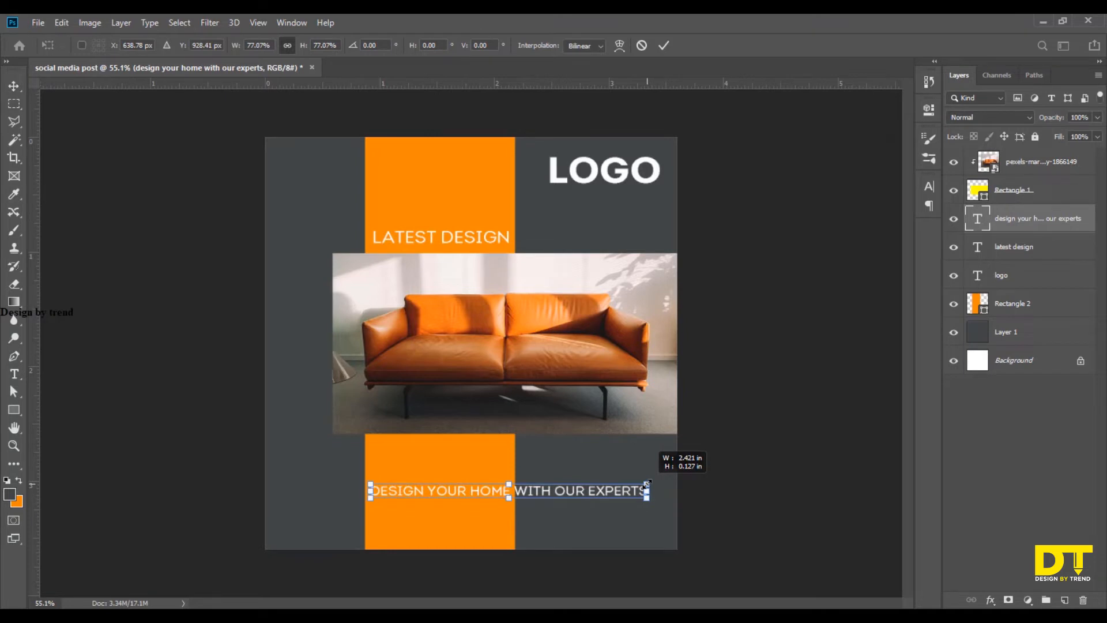
left_click(663, 45)
Copy the "latest design" text's 6.38 pt font size to the tagline below the photo.
left_click(1025, 248)
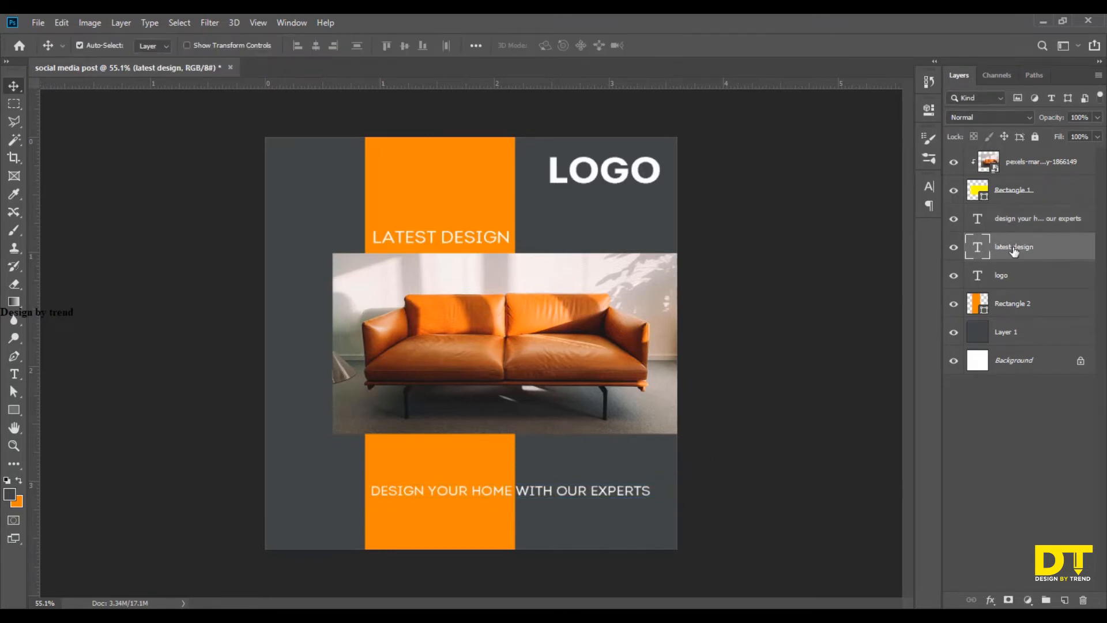
left_click(930, 185)
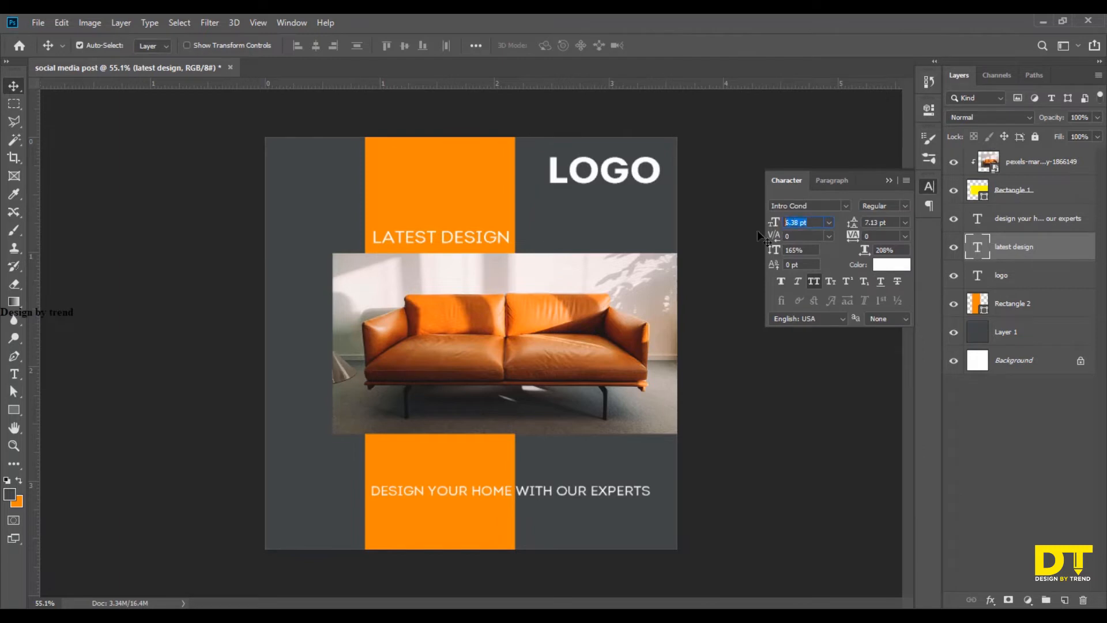
left_click(1044, 230)
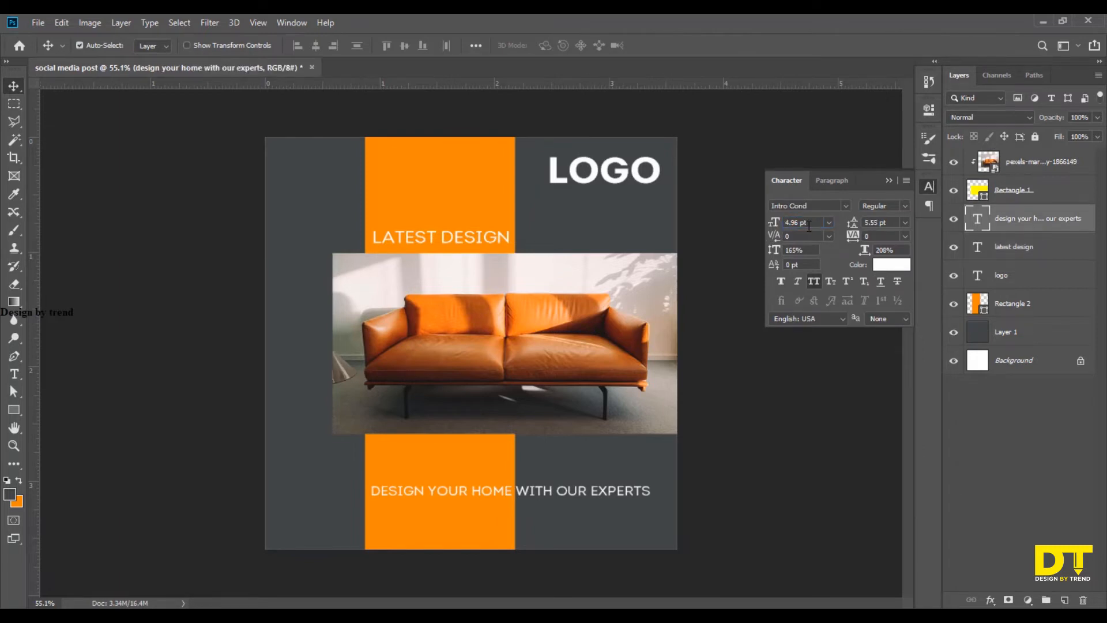
left_click_drag(808, 226, 757, 230)
type("6.38 pt")
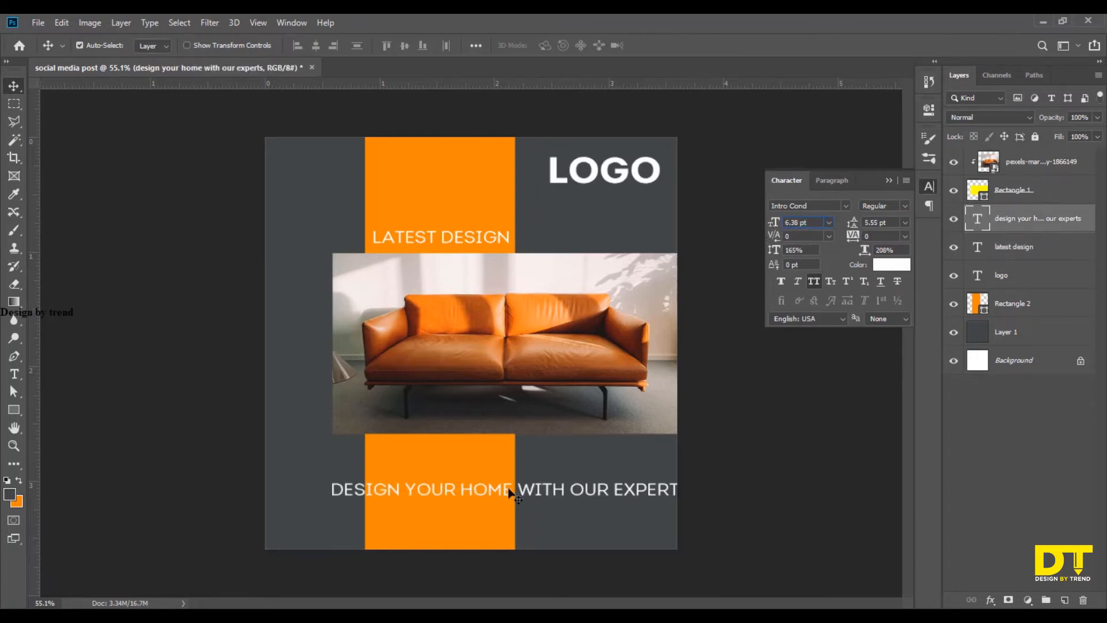
mouse_move(511, 491)
left_mouse_down()
mouse_move(533, 469)
mouse_move(541, 479)
mouse_move(507, 492)
left_mouse_up()
Set the "latest design" text's font size to 6 pt.
left_click(1037, 255)
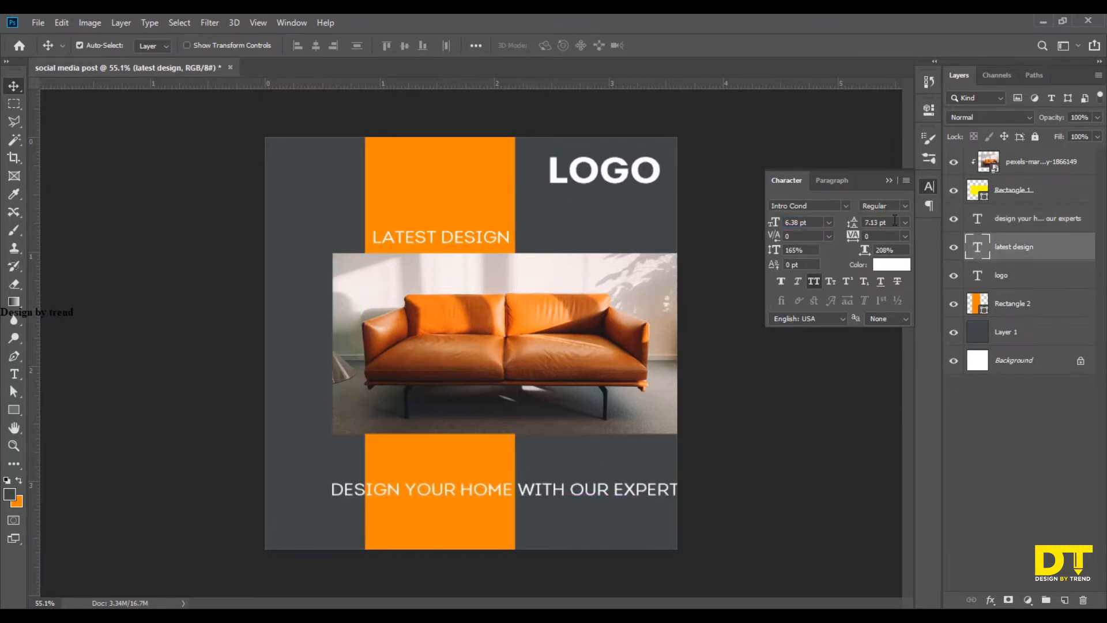
left_click(780, 228)
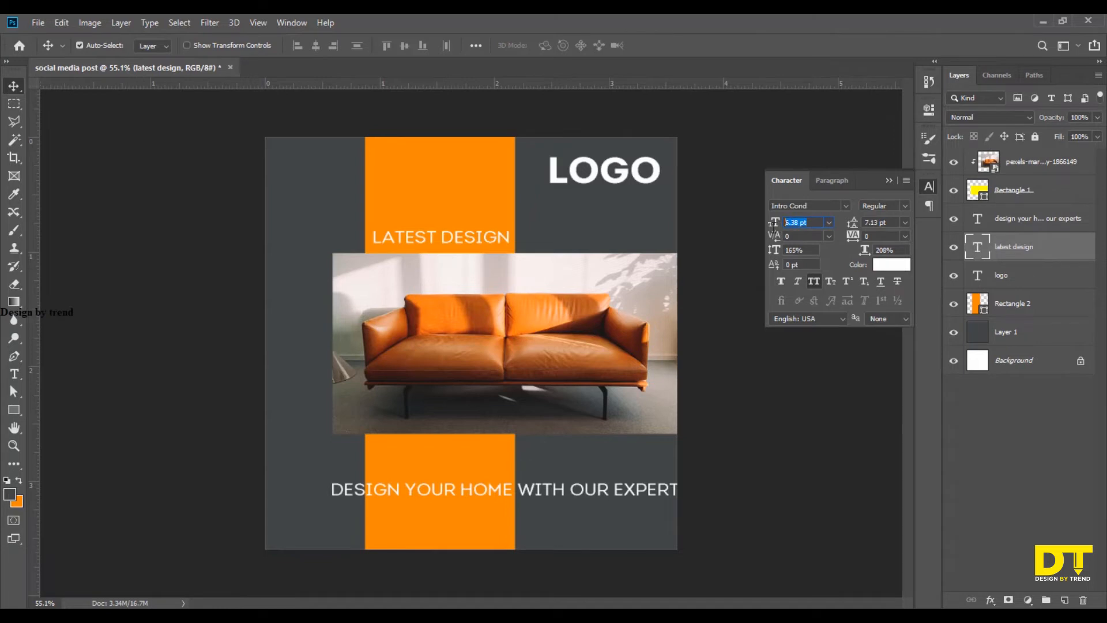
type("6")
key("Return")
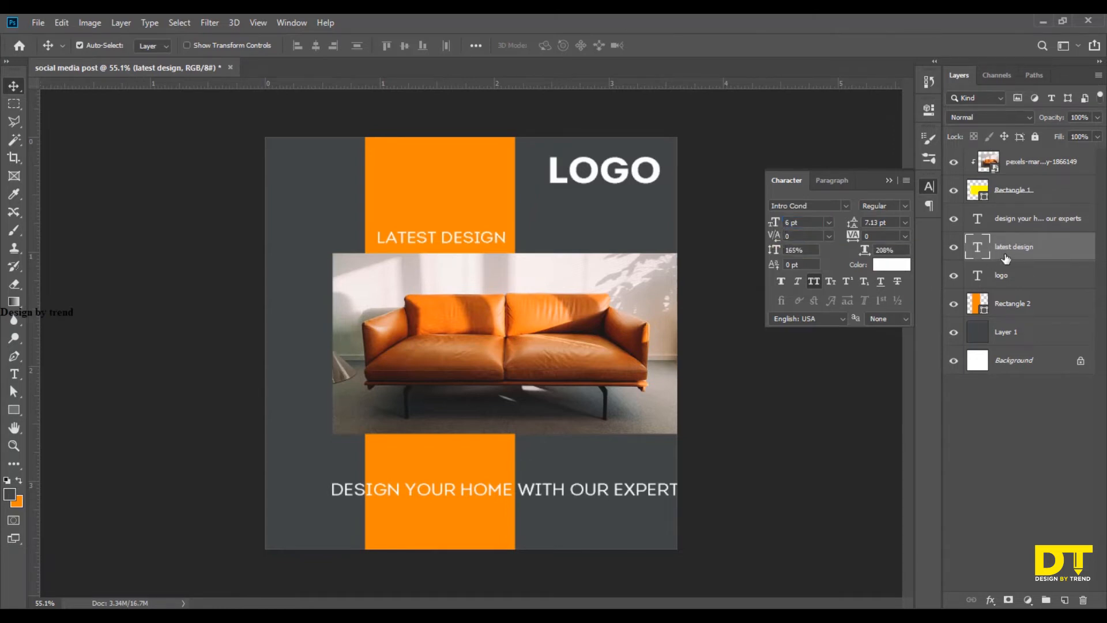
Set the "design your home with our experts" tagline's font size to 6 pt.
left_click(1015, 232)
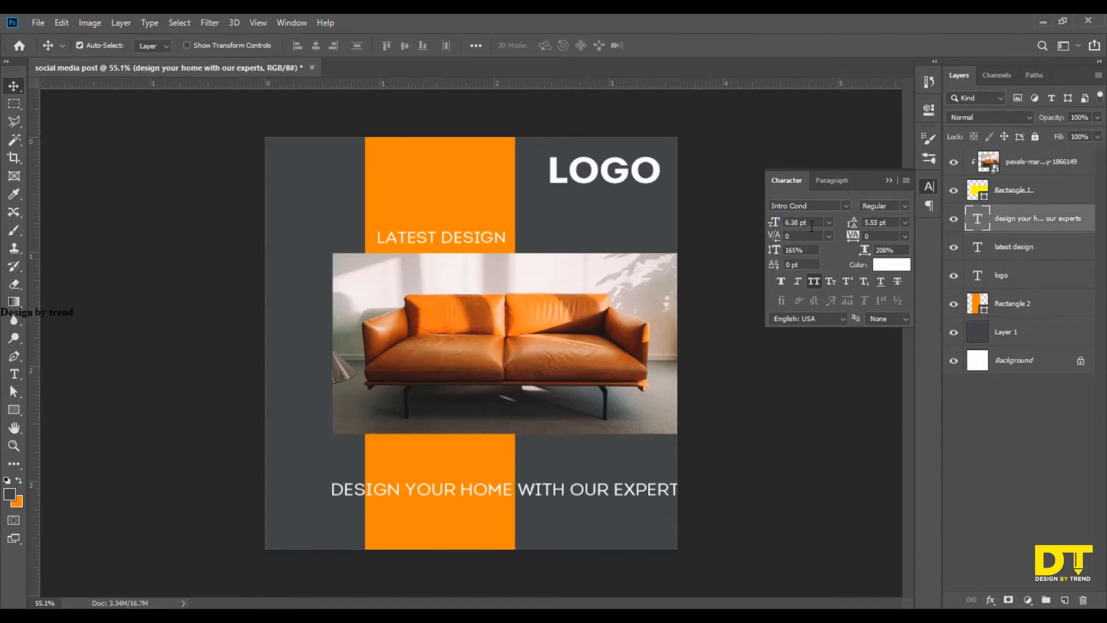
left_click(768, 225)
type("6")
key("Return")
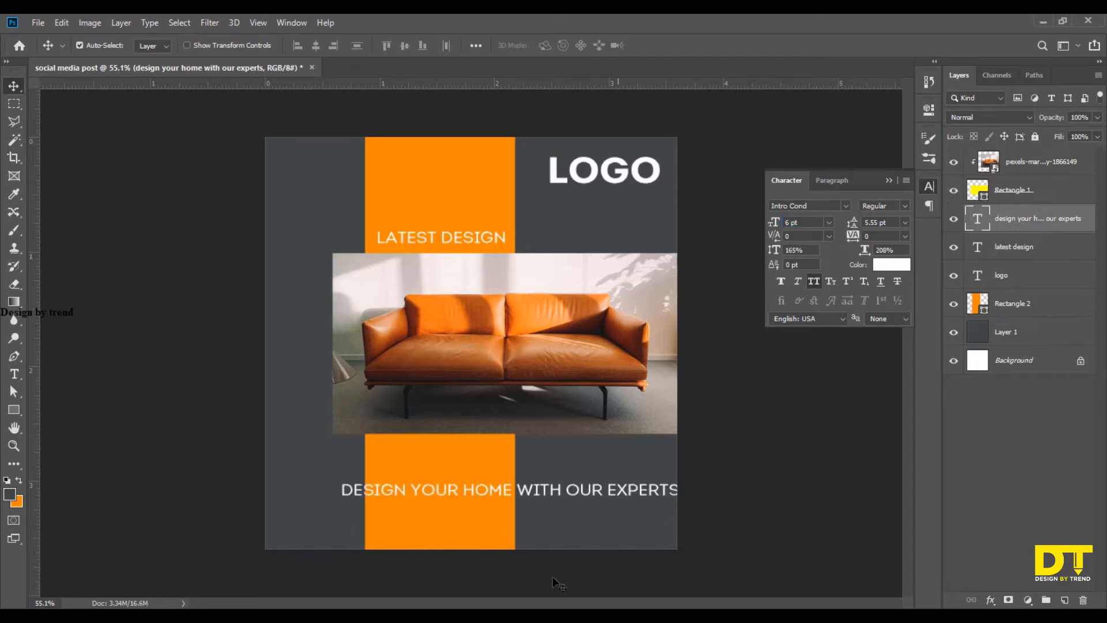
Scale the tagline to about 86% and move it up, aligning its start with the orange strip's left edge.
left_click_drag(536, 491, 551, 486)
left_click_drag(560, 479, 559, 478)
key("ctrl+t")
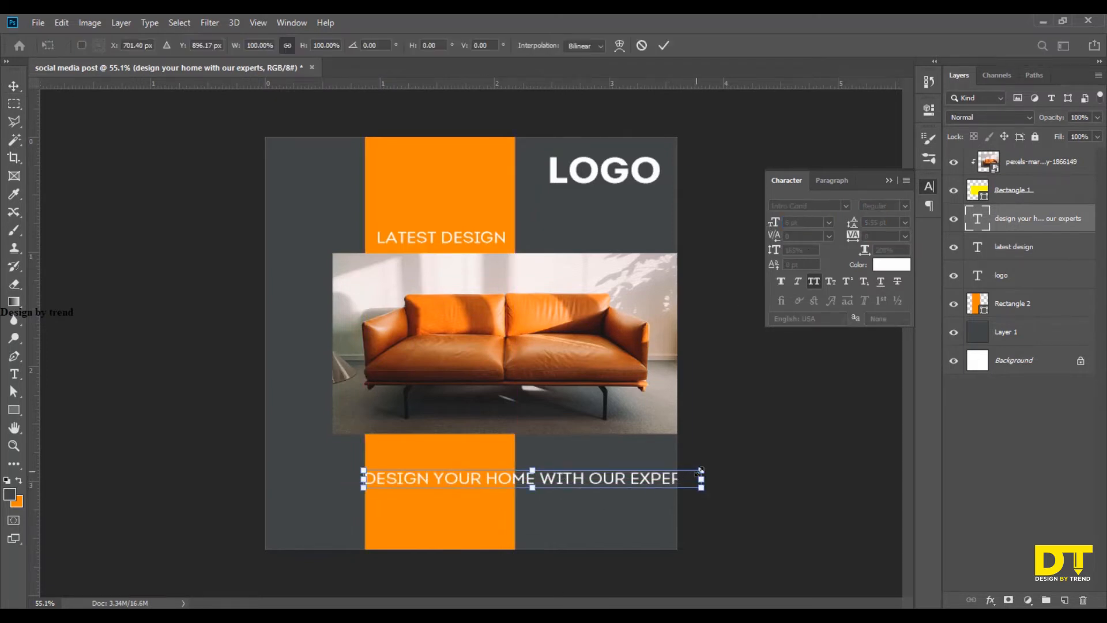
left_click_drag(701, 470, 655, 470)
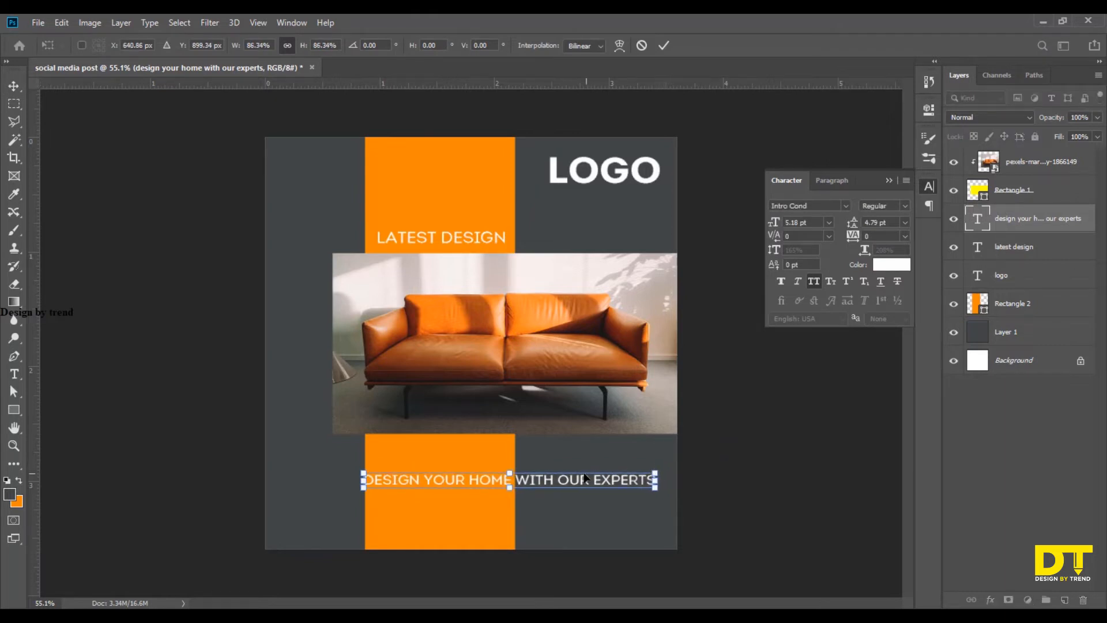
left_click_drag(581, 481, 581, 474)
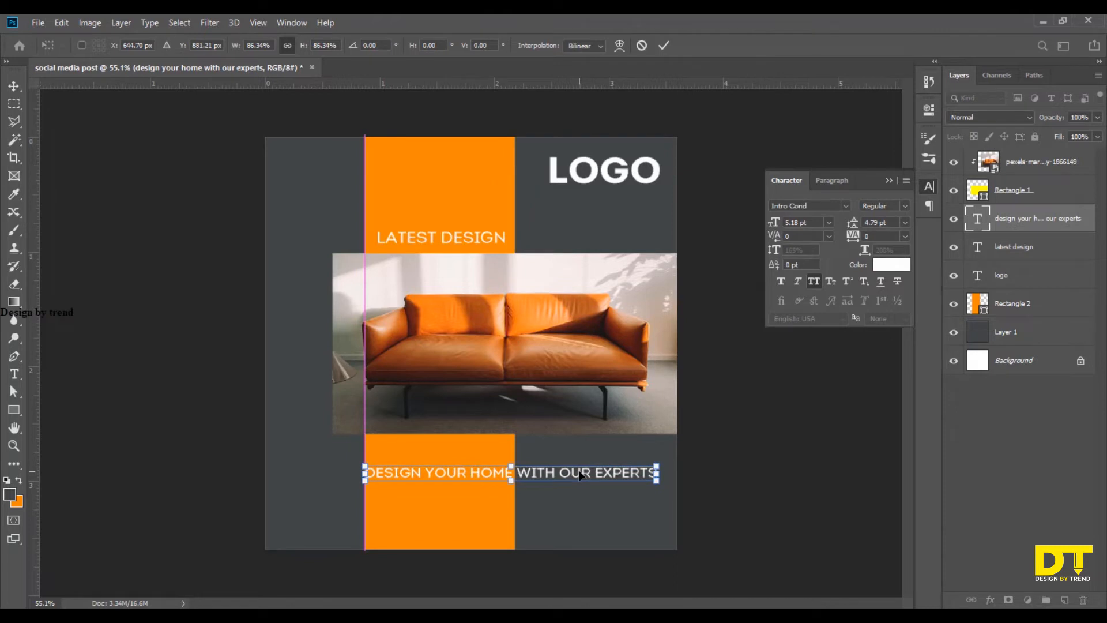
key("Return")
Copy the tagline's 5.18 pt font size to the "latest design" text and set that text's tracking to 120.
left_click(817, 222)
key("ctrl+c")
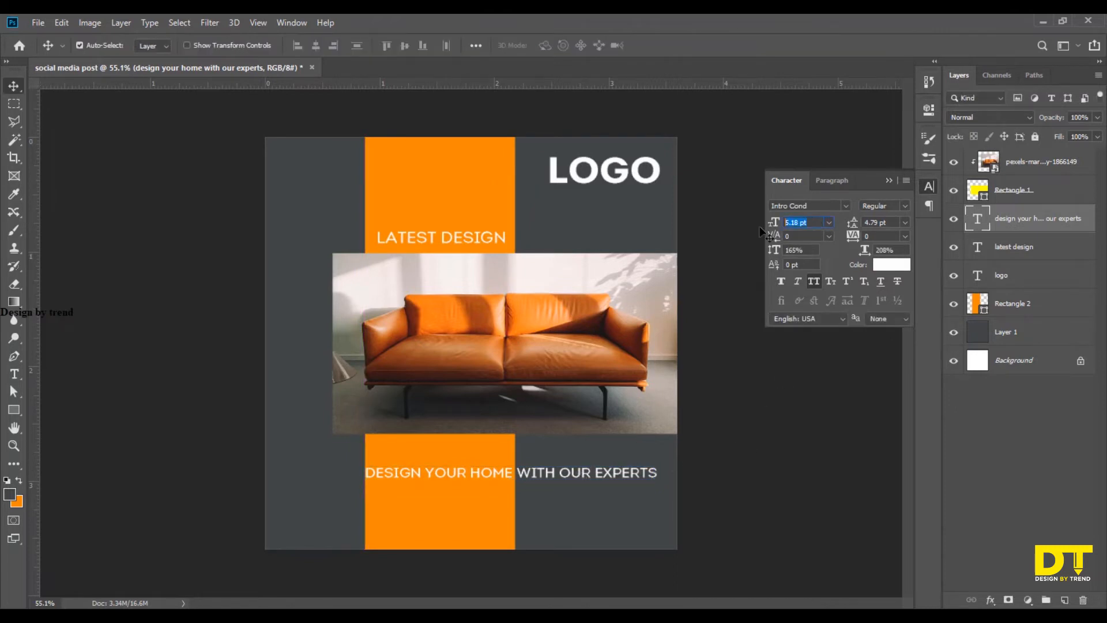
left_click(1035, 253)
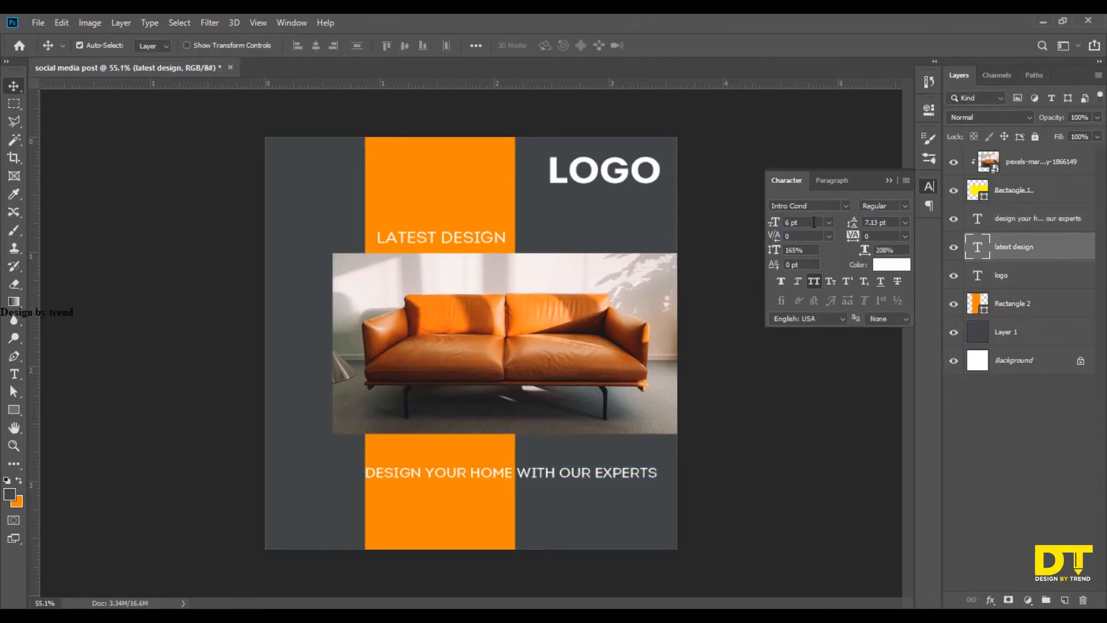
key("ctrl+v")
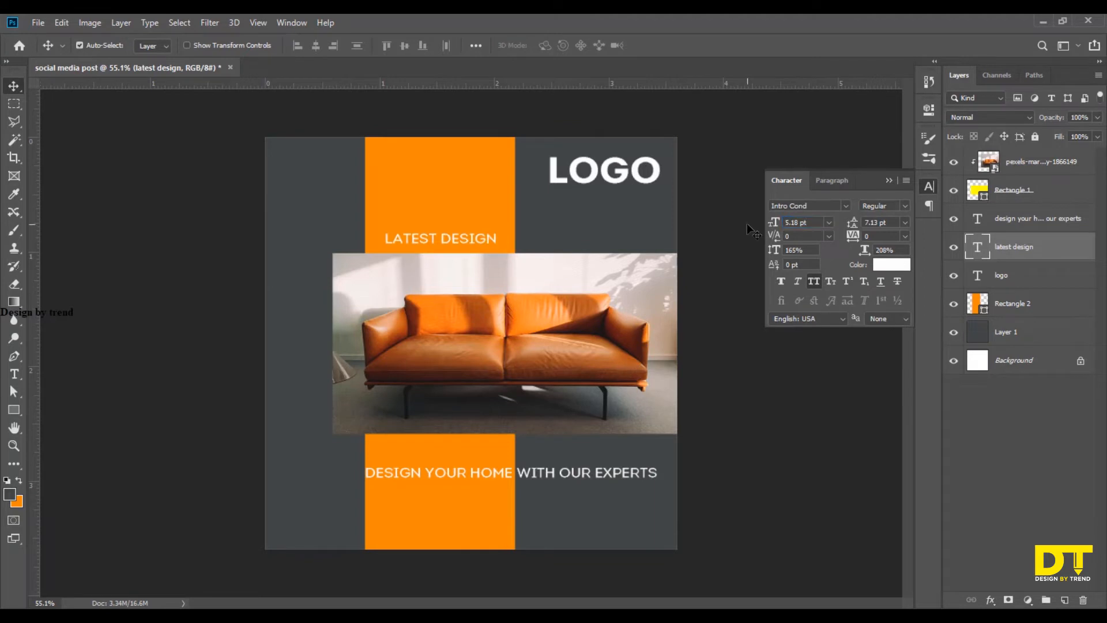
left_click(855, 236)
type("120")
key("Return")
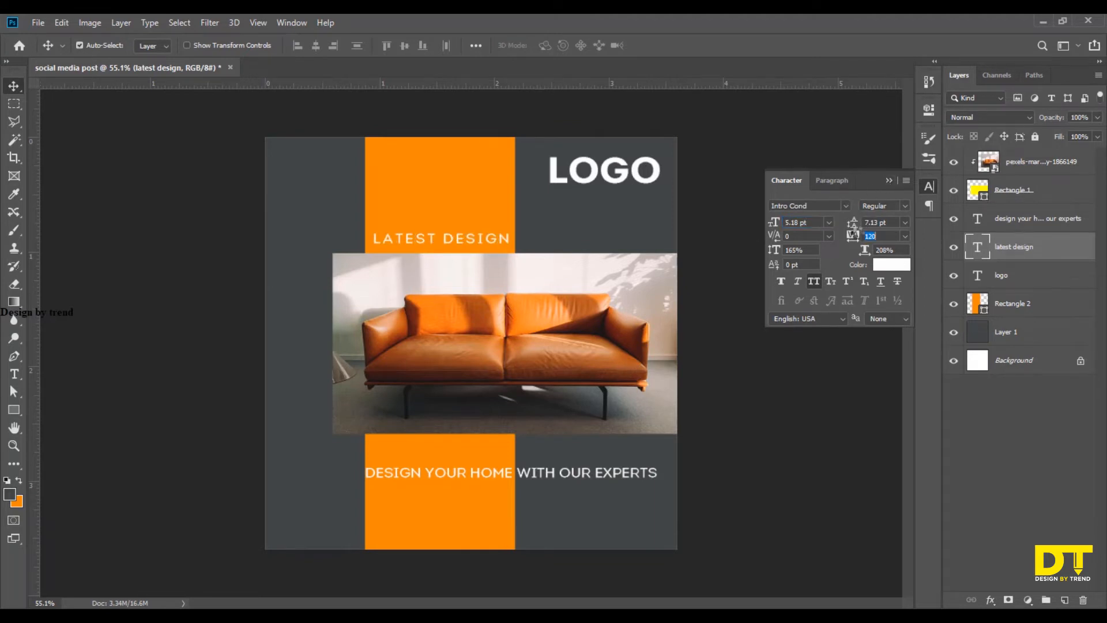
left_click(887, 181)
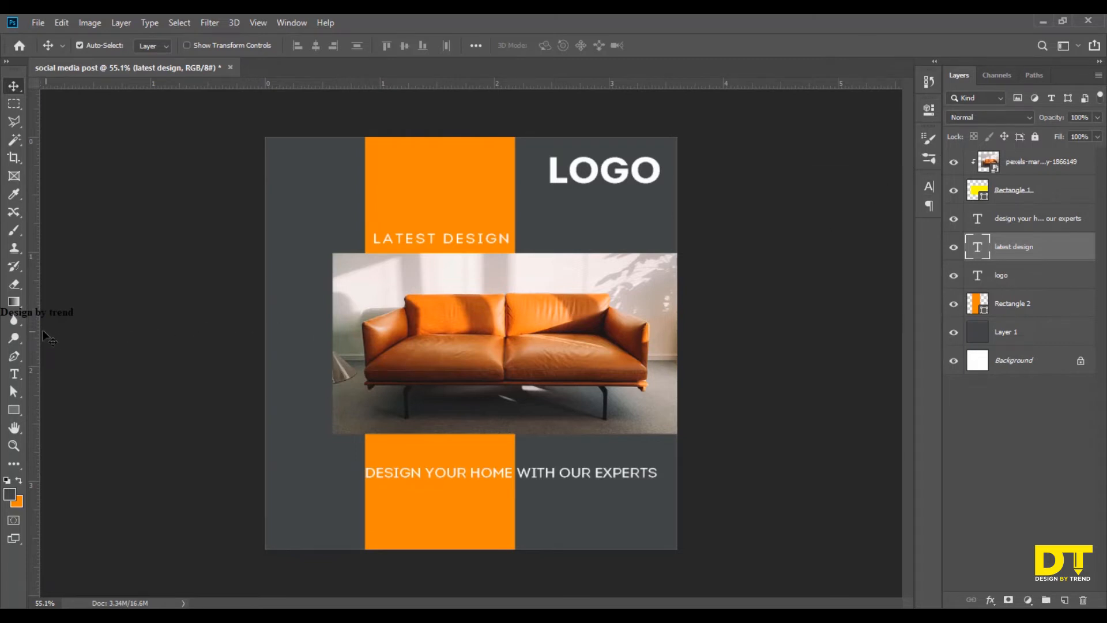
Place a vertical guide at the start of the "latest design" text and move the tagline so it starts at the guide.
left_click_drag(34, 339, 372, 343)
left_click_drag(401, 477, 408, 477)
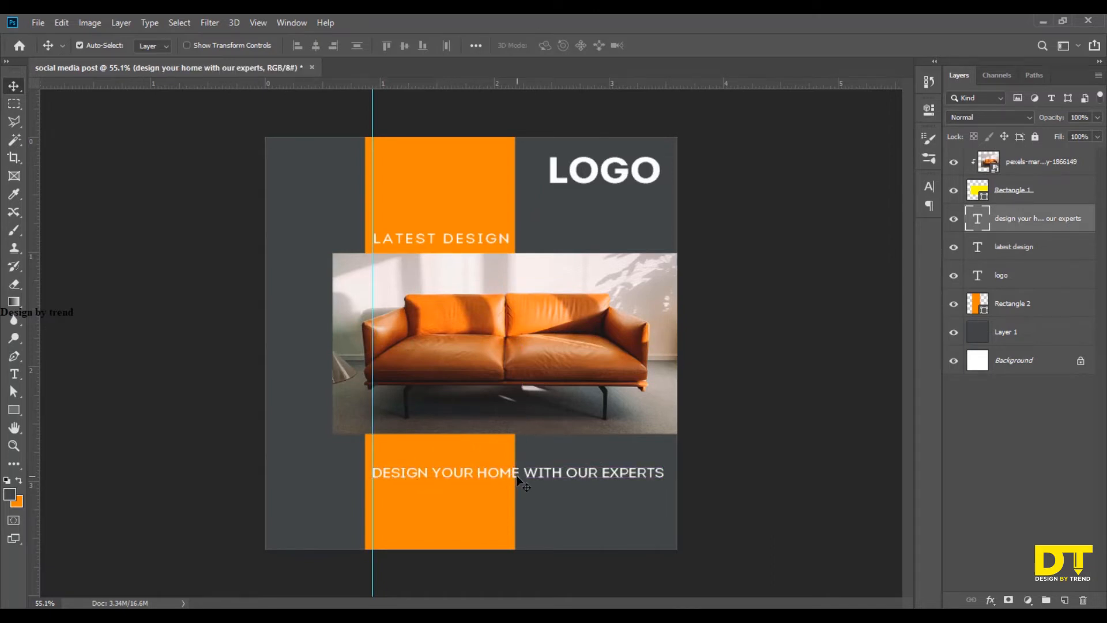
Set the tracking of the words "design your home" in the tagline to -40.
key("t")
left_click_drag(518, 474, 372, 474)
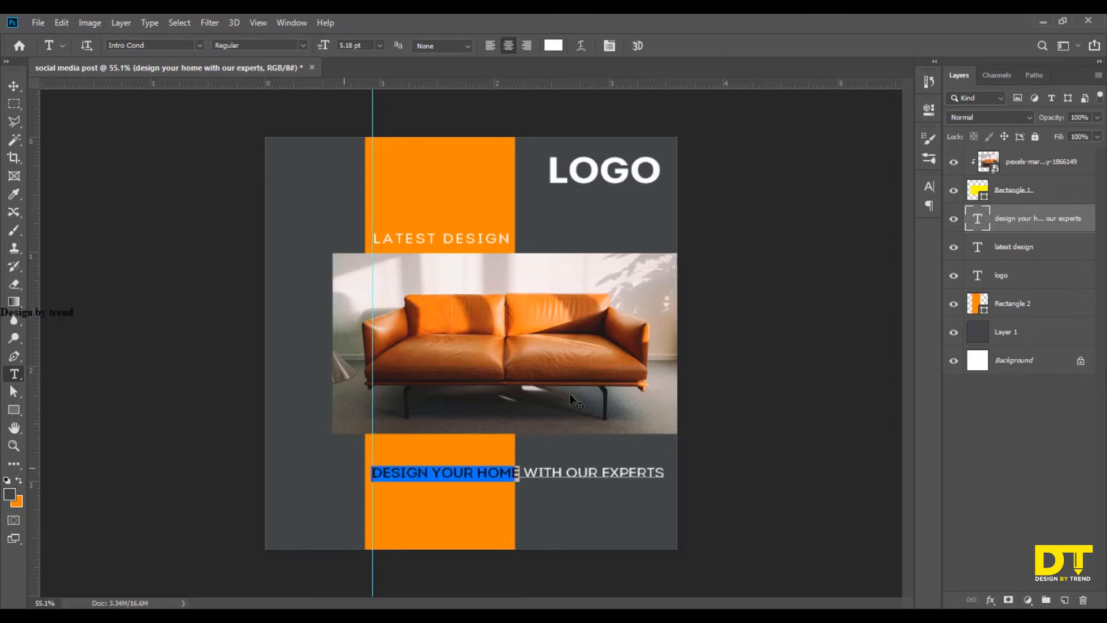
left_click(928, 191)
left_click(853, 238)
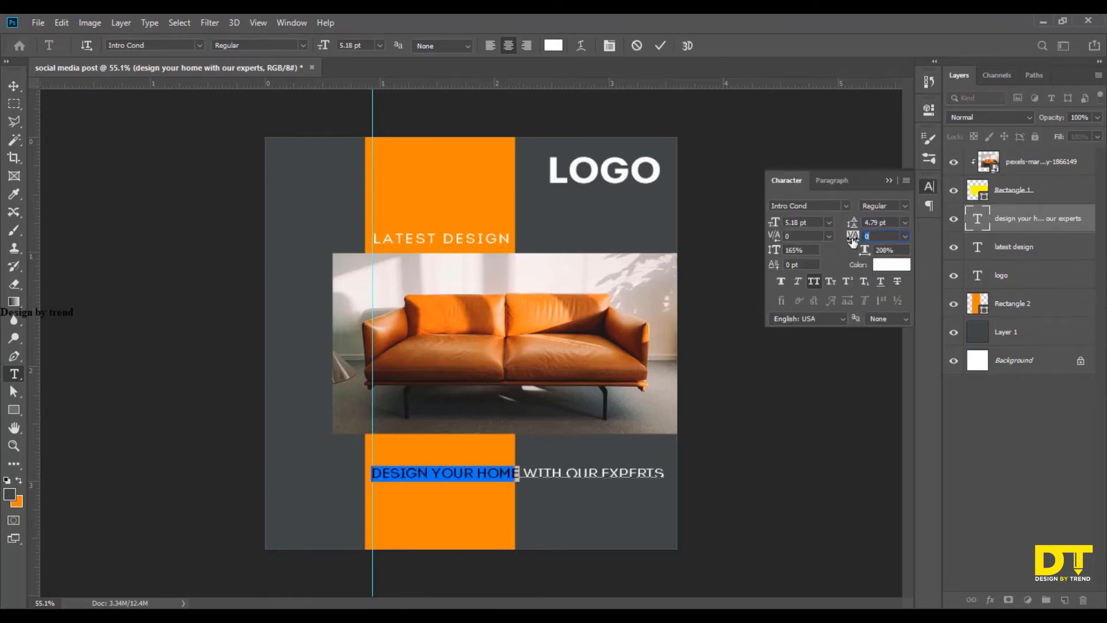
left_click_drag(851, 241, 850, 241)
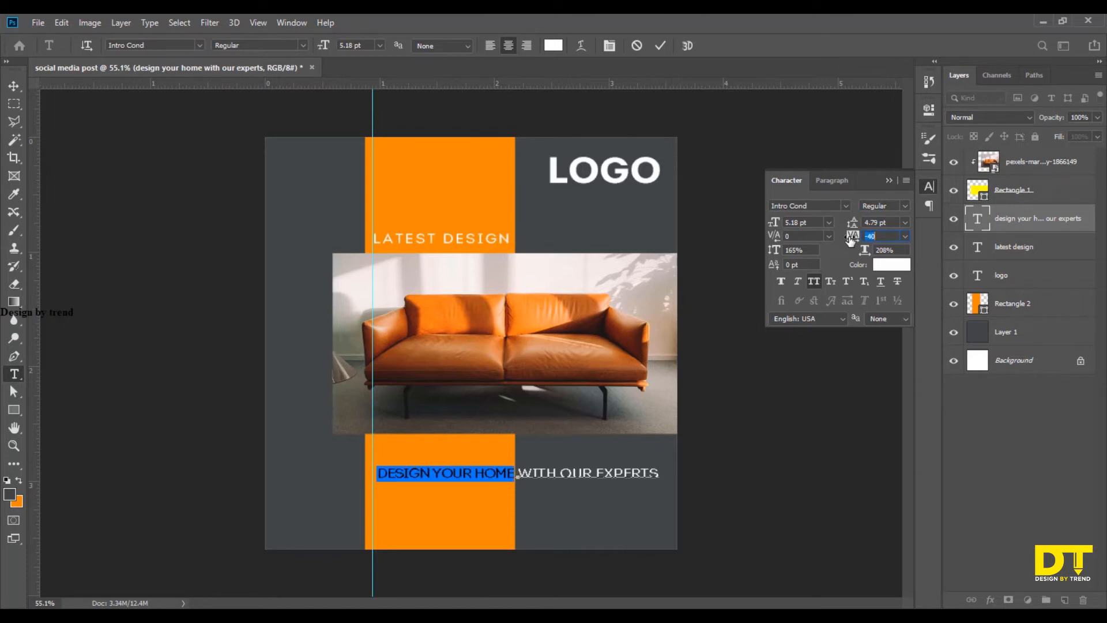
left_click(660, 45)
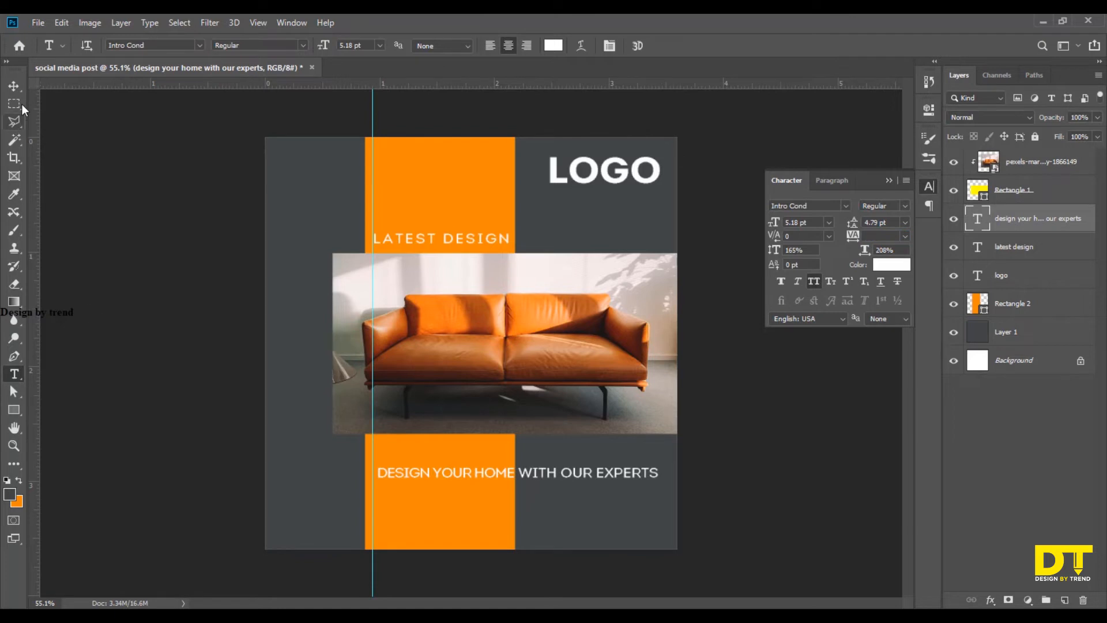
Nudge the tagline left until its first letter meets the vertical guide.
key("v")
key("Left")
key("Left")
key("Left")
key("Left")
key("Left")
key("Left")
key("Left")
key("Left")
key("Left")
key("Left")
key("Left")
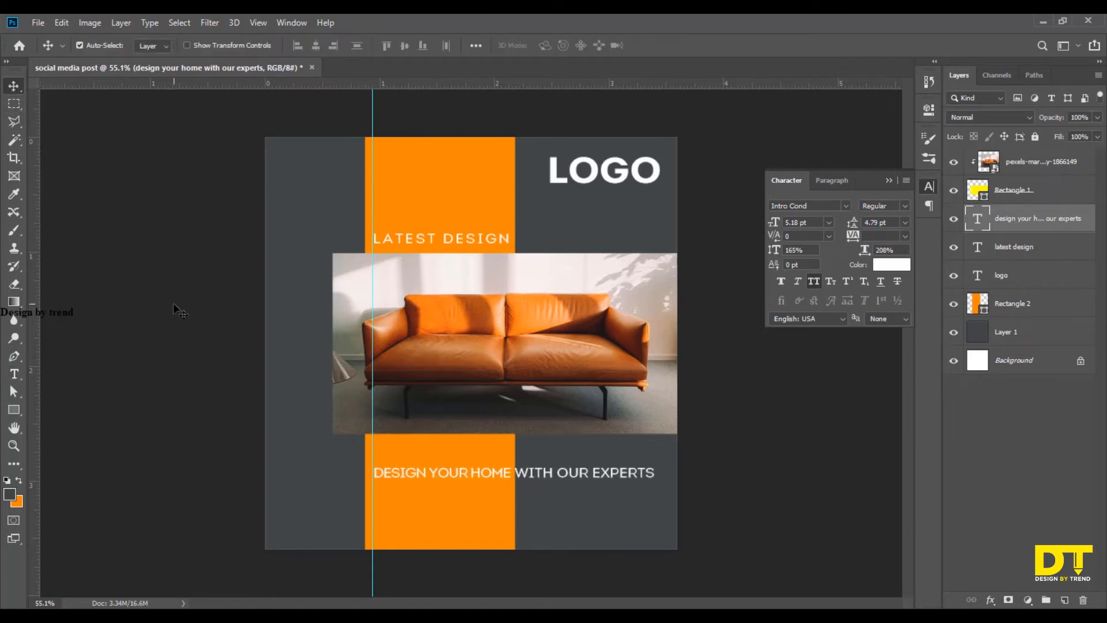
Insert extra spaces between "home" and "with" in the tagline and nudge it right so "with our experts" sits clear of the orange strip.
key("t")
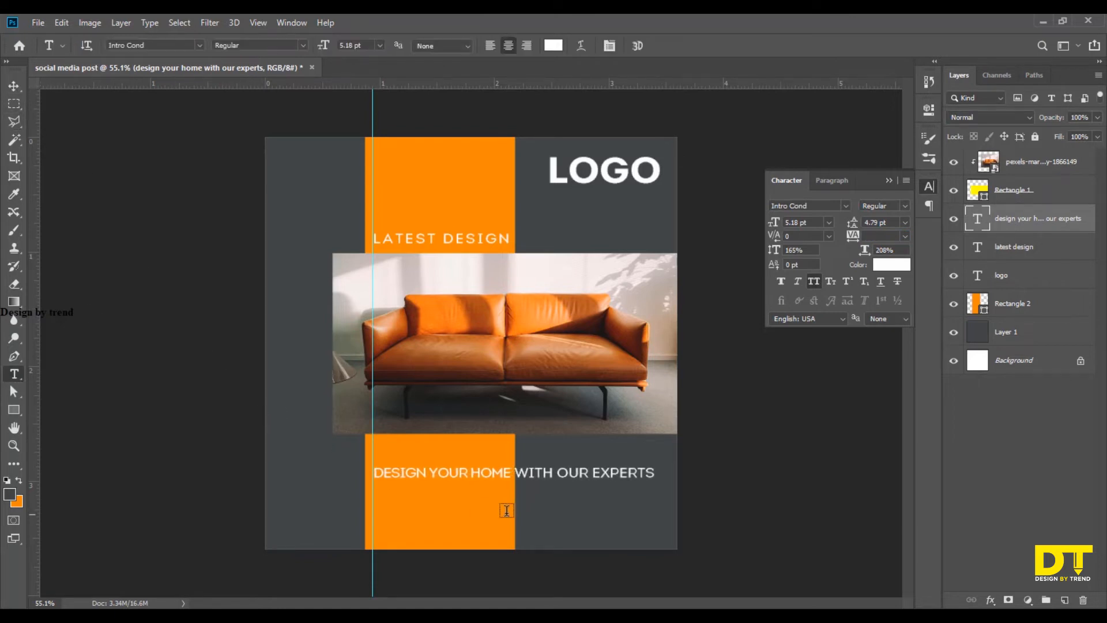
left_click(514, 476)
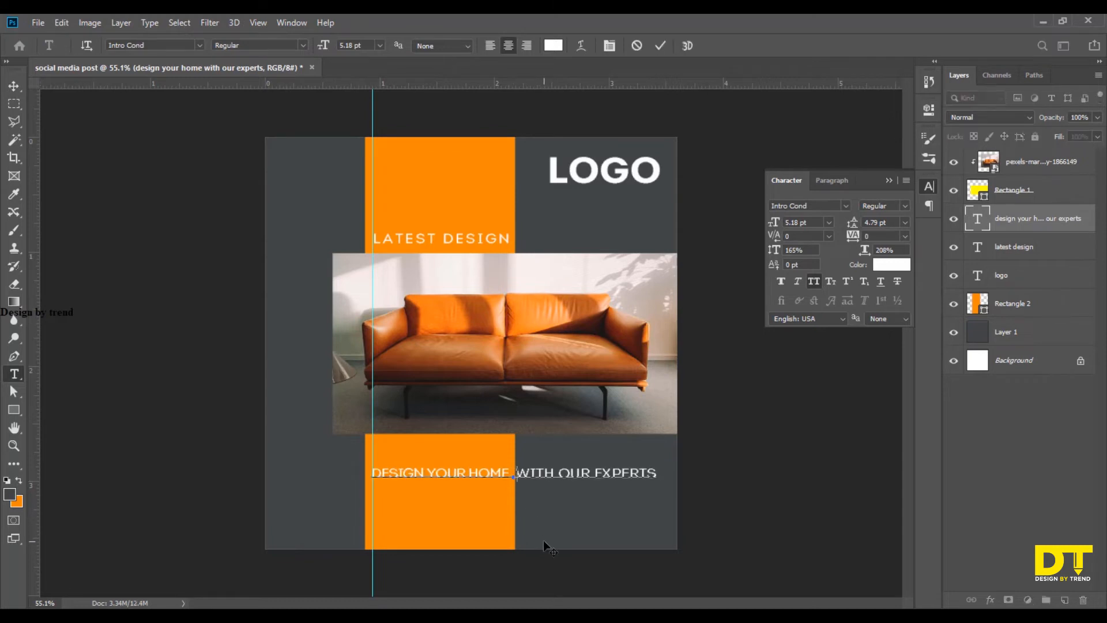
left_click(14, 88)
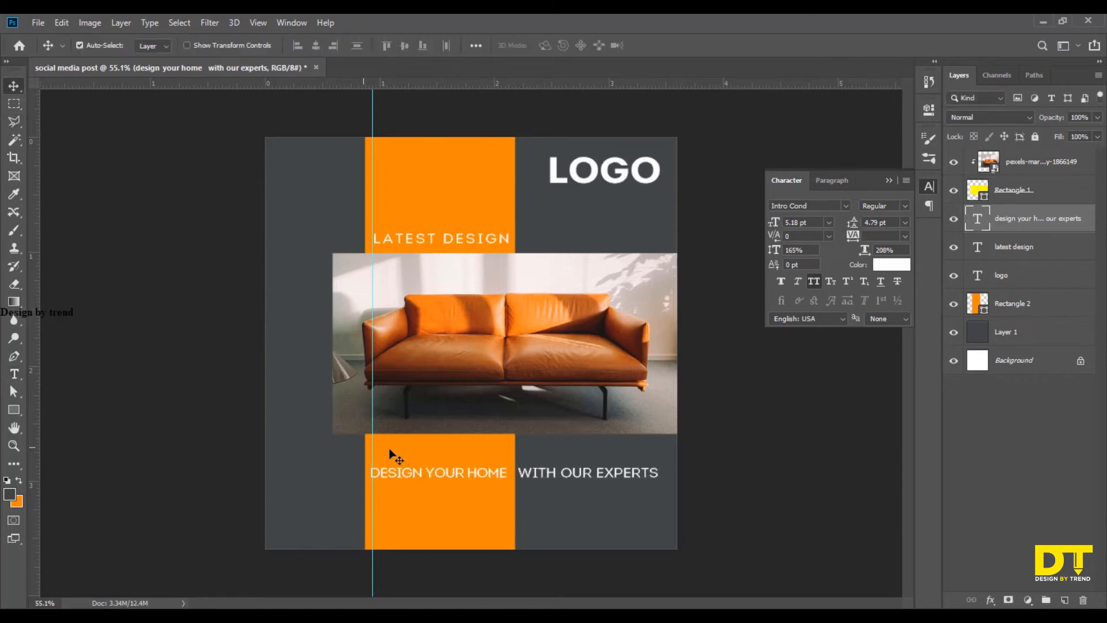
key("Right")
key("Right")
key("Right")
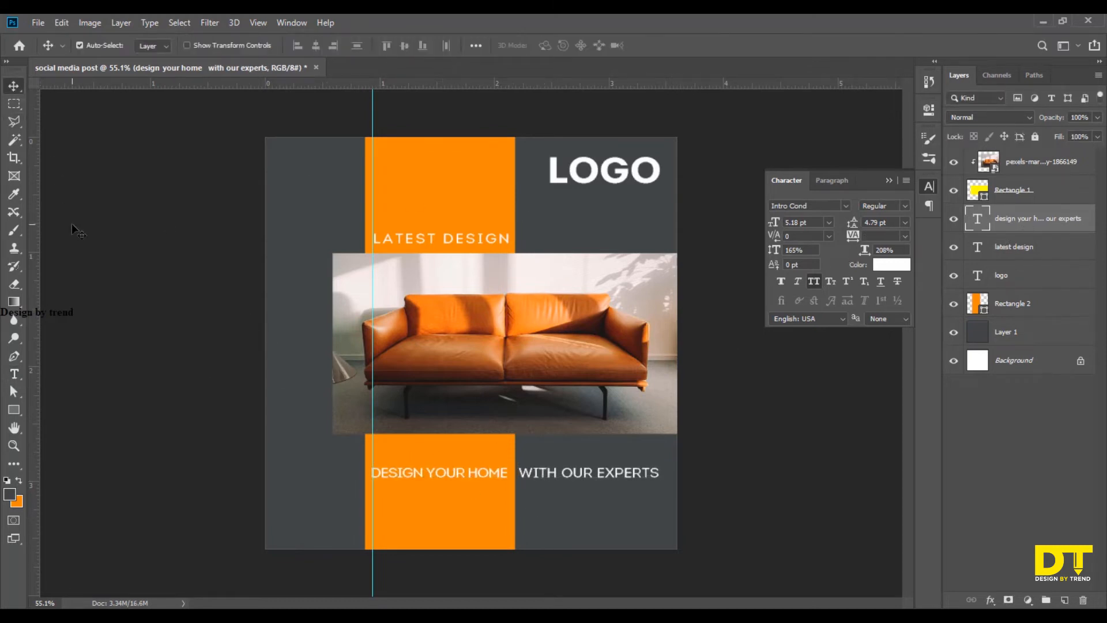
key("Right")
key("Right")
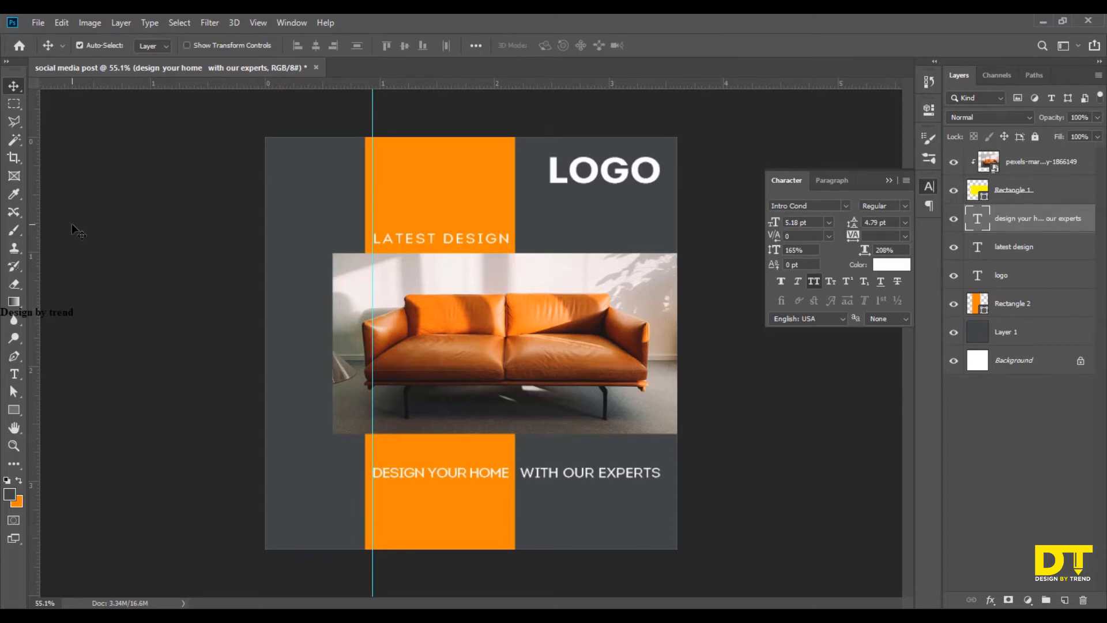
key("Right")
key("Right")
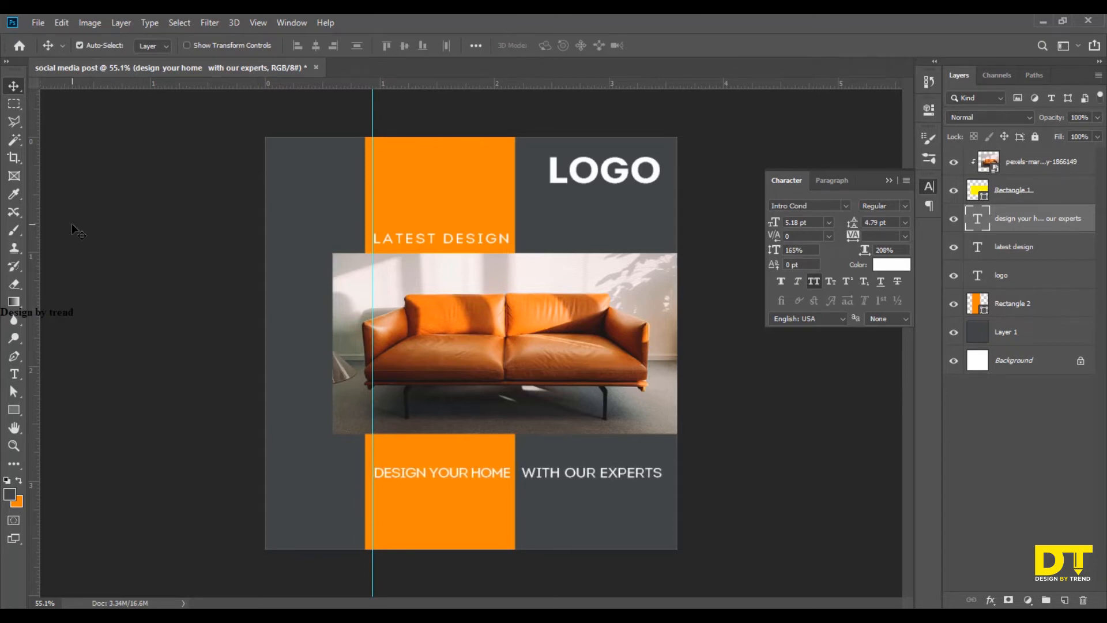
Shift the vertical guide to the tagline's first letter and nudge the "latest design" text right to start at it.
left_click_drag(375, 399, 377, 400)
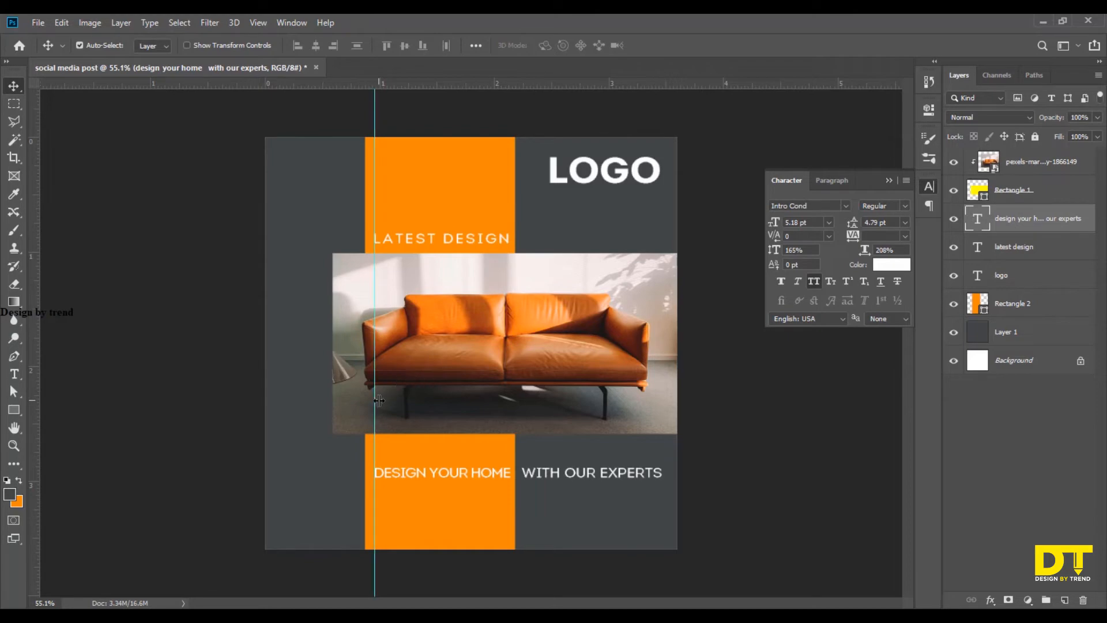
scroll(399, 249, "up", 5)
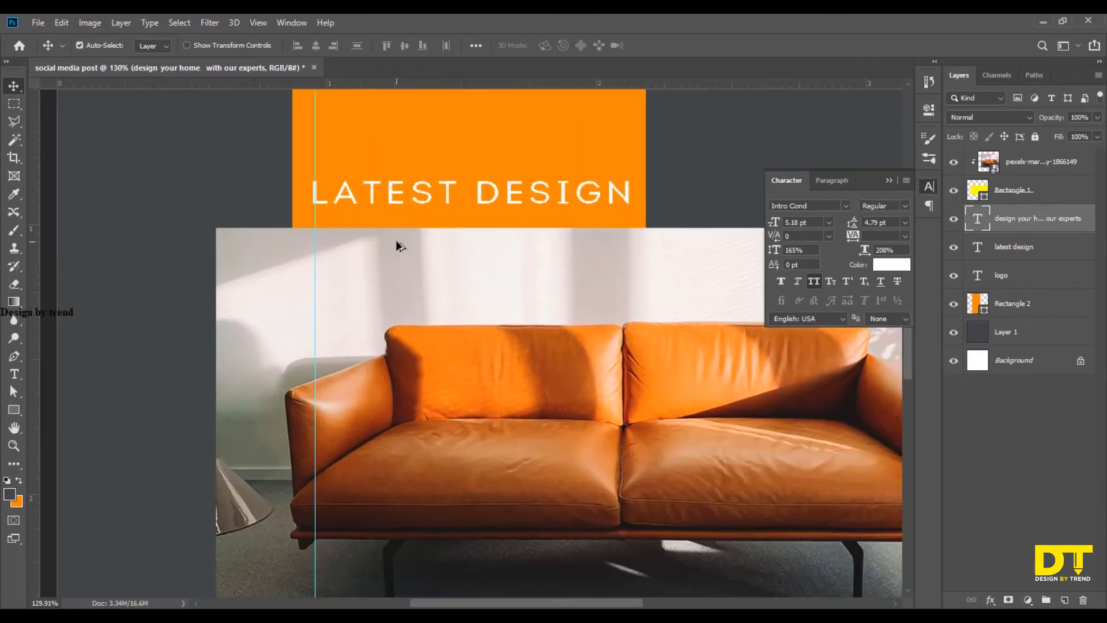
left_click(397, 197)
key("Right")
key("Right")
key("Right")
key("Right")
key("Right")
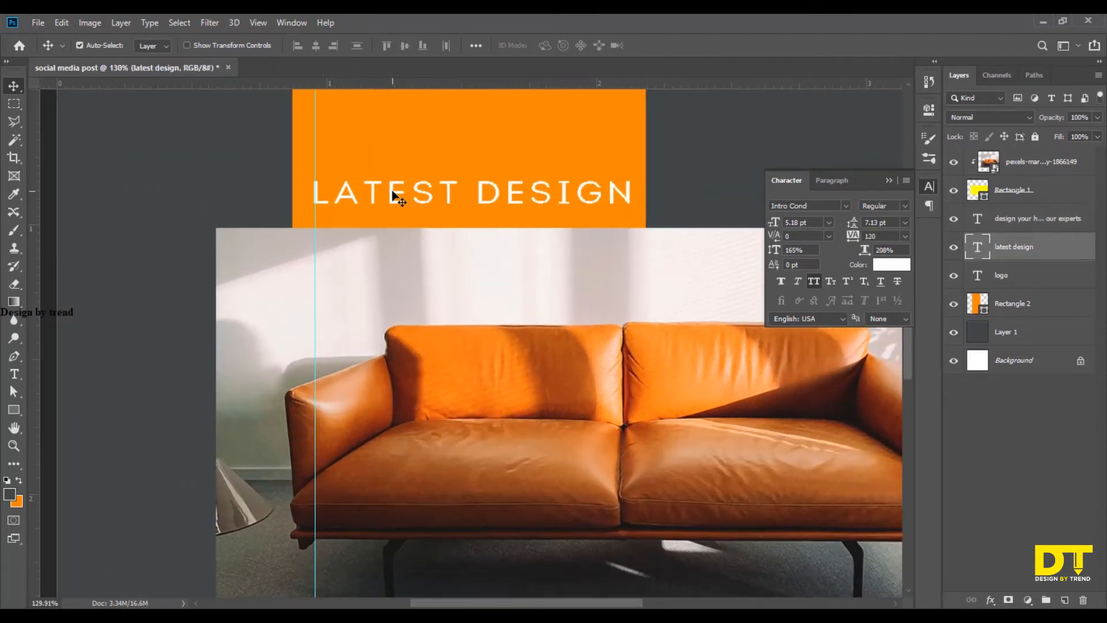
key("Left")
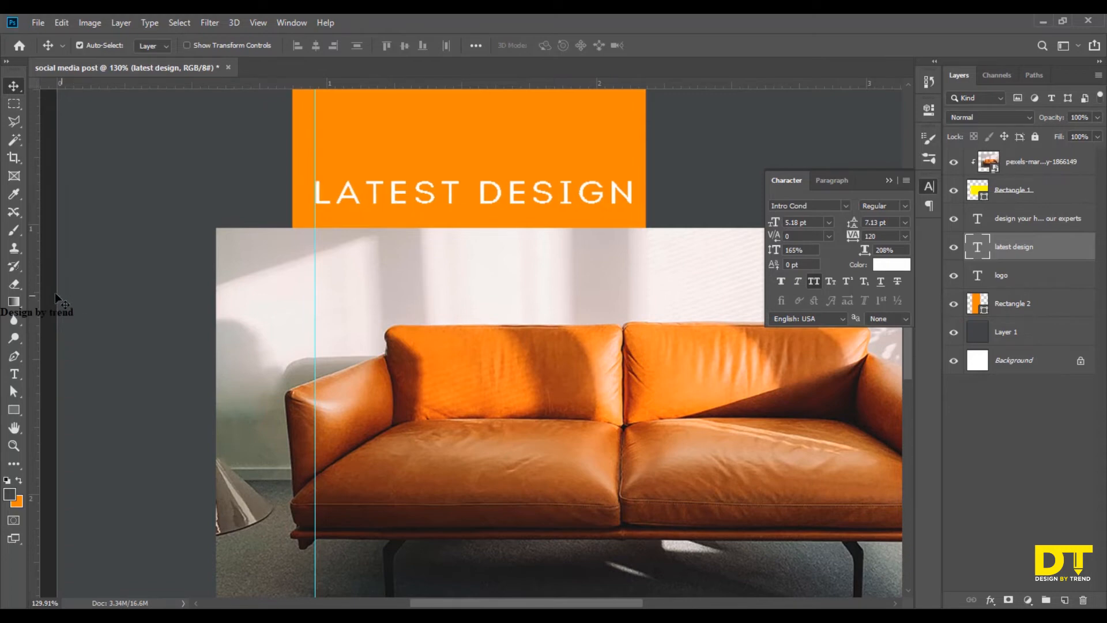
Place a second vertical guide at the end of the "latest design" text and set that text's tracking to 125.
left_click_drag(65, 305, 631, 345)
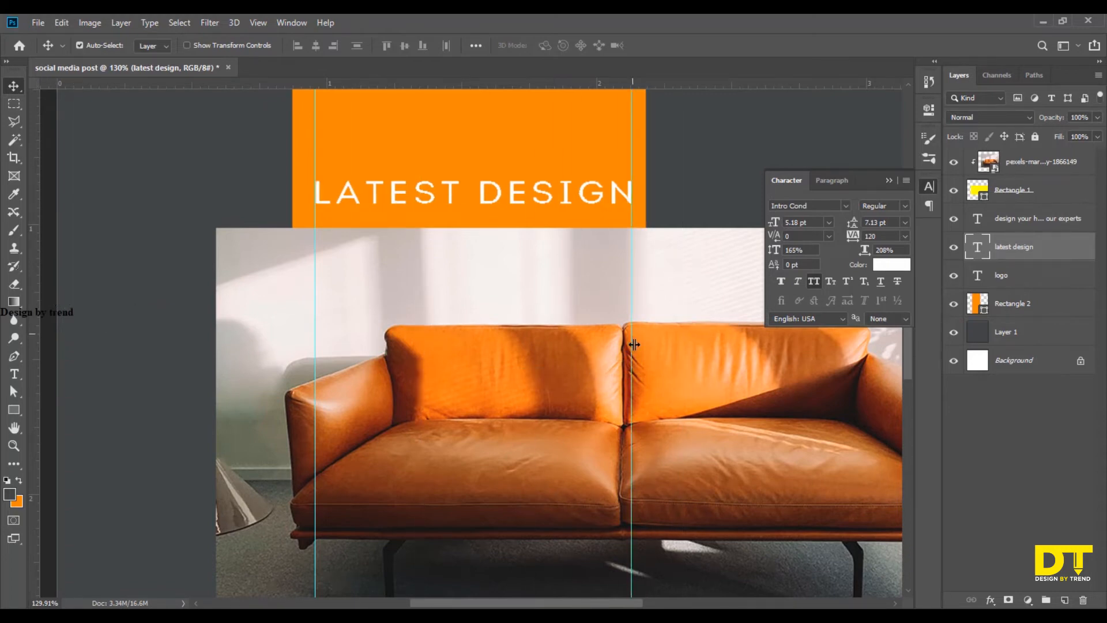
scroll(650, 369, "down", 3)
scroll(663, 574, "up", 6)
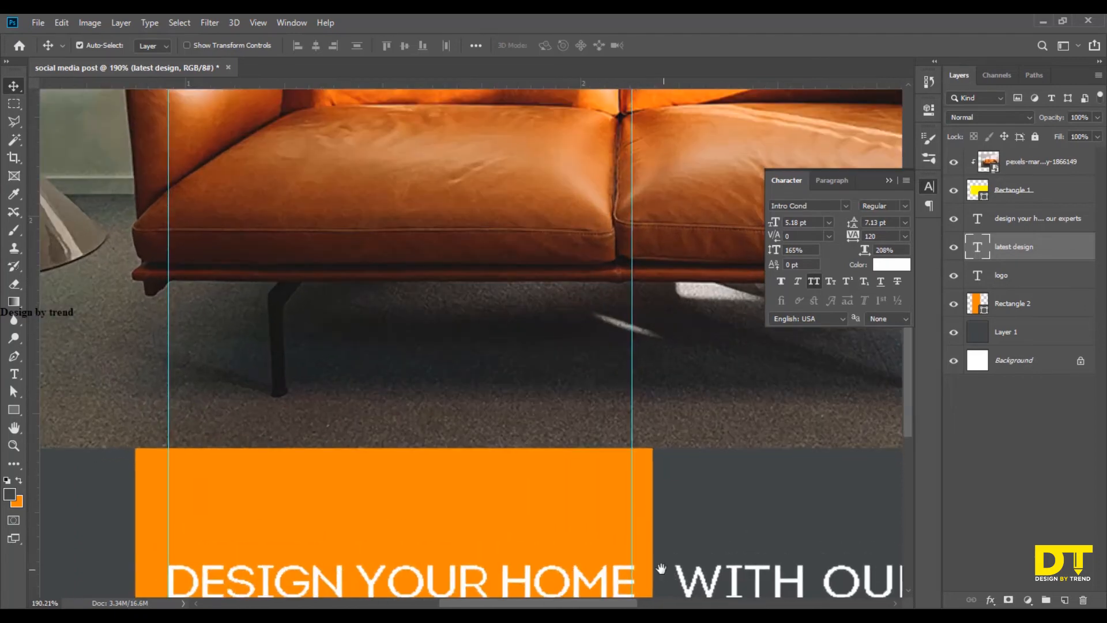
left_click_drag(663, 570, 621, 484)
scroll(489, 466, "down", 4)
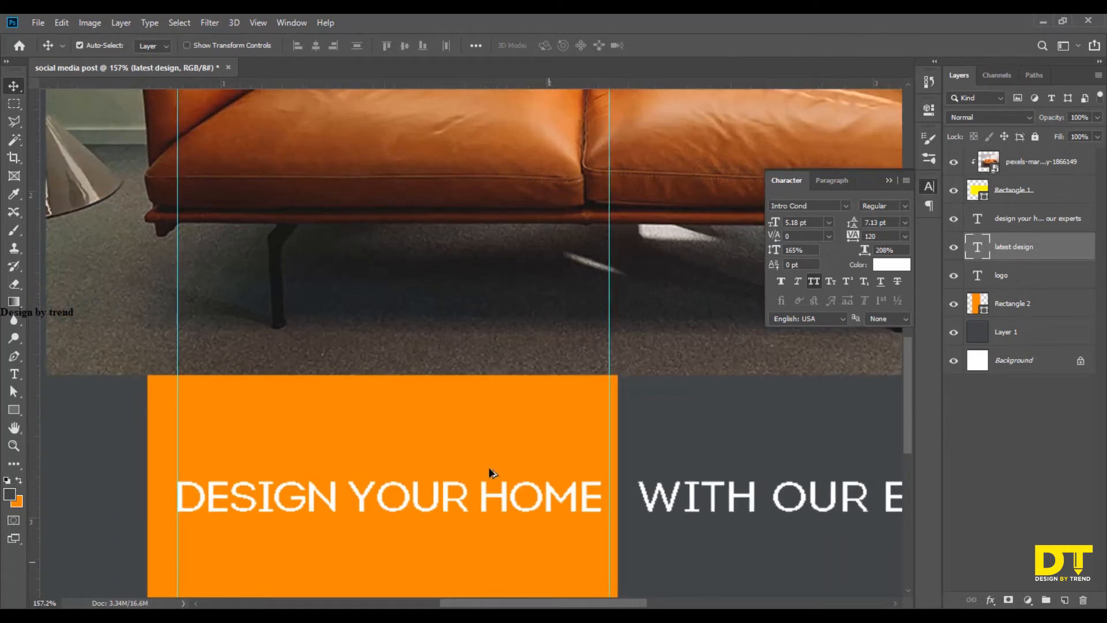
scroll(489, 446, "up", 1)
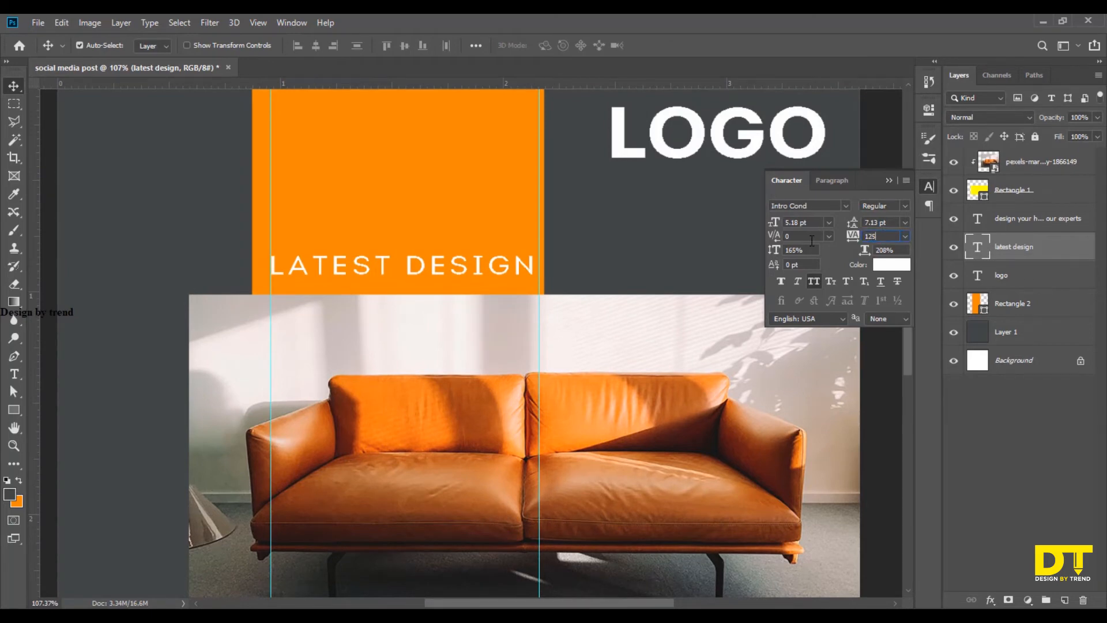
key("Return")
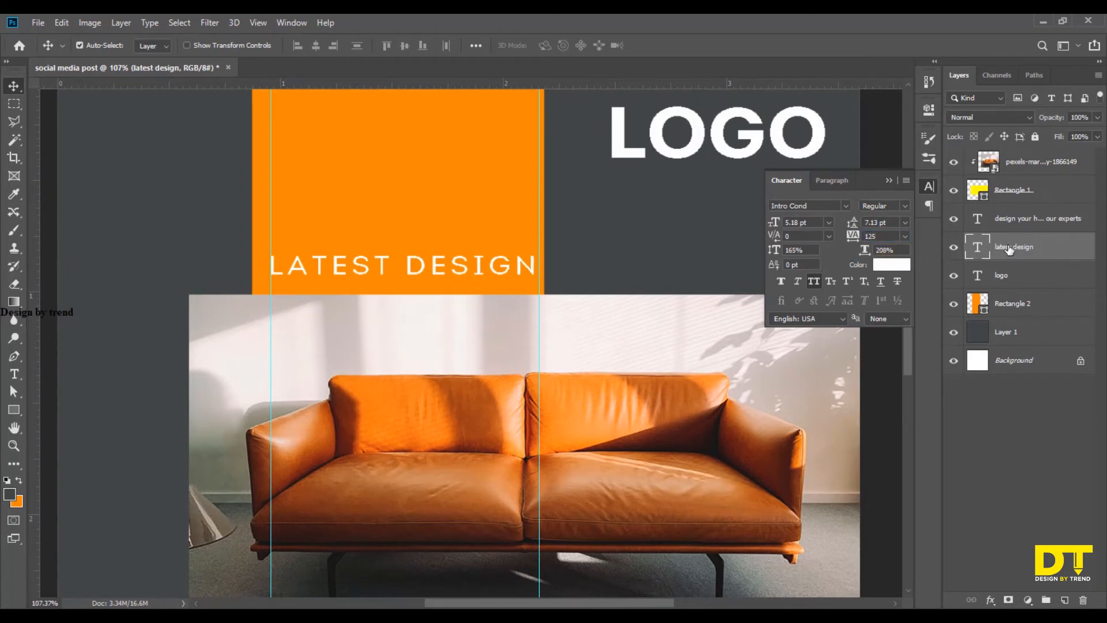
Move both vertical guides outside the artboard, one on each side, and deselect the layer.
scroll(623, 346, "down", 5)
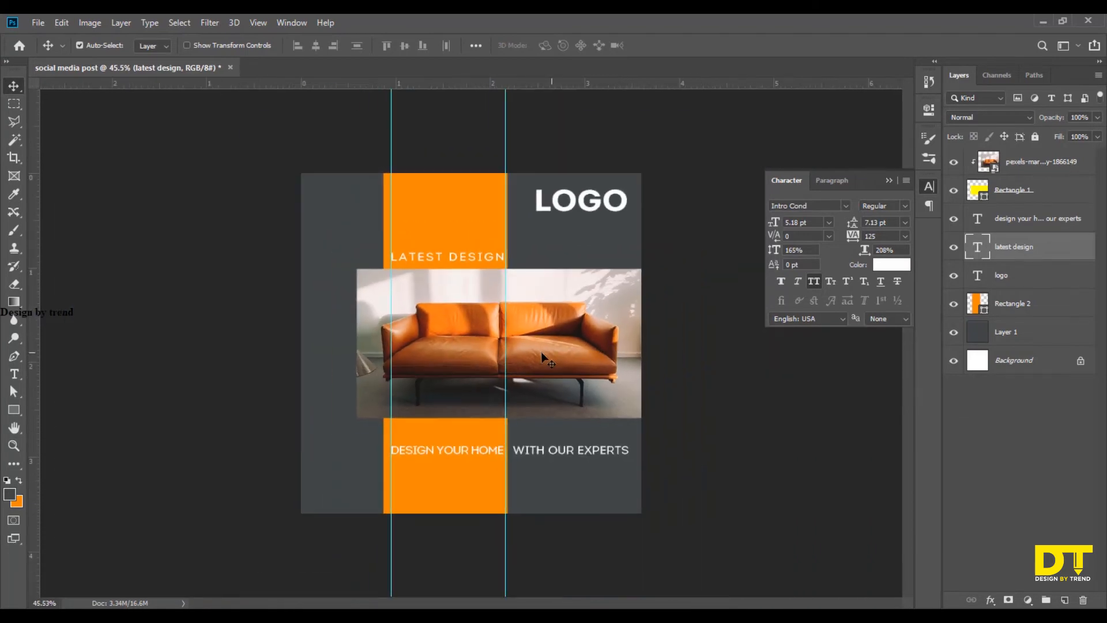
left_click_drag(506, 355, 708, 353)
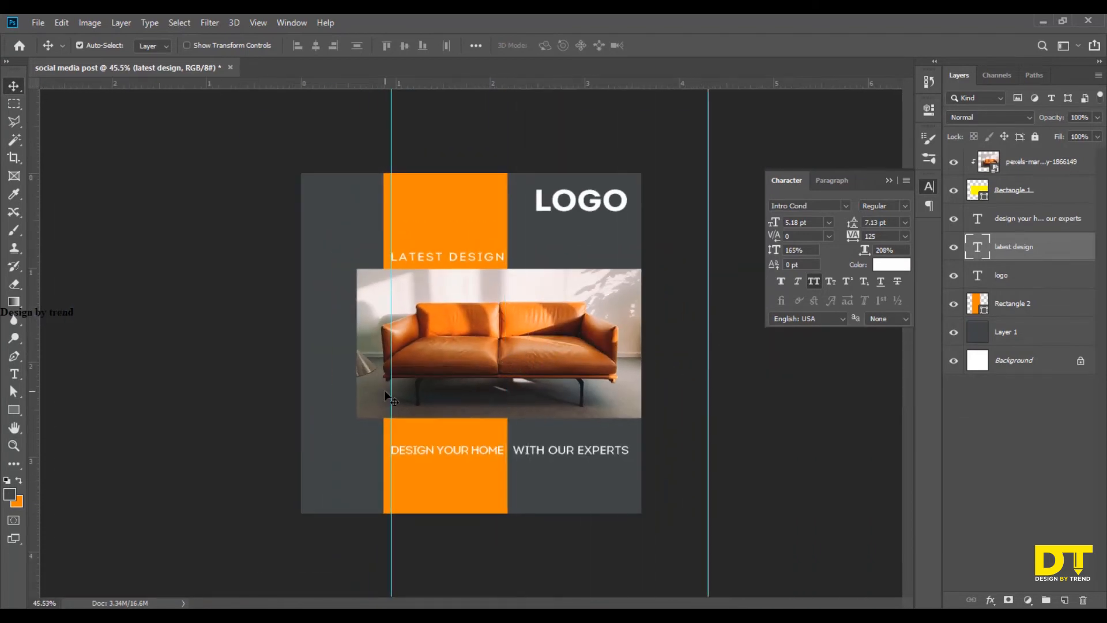
left_click_drag(393, 393, 194, 392)
left_click(760, 467)
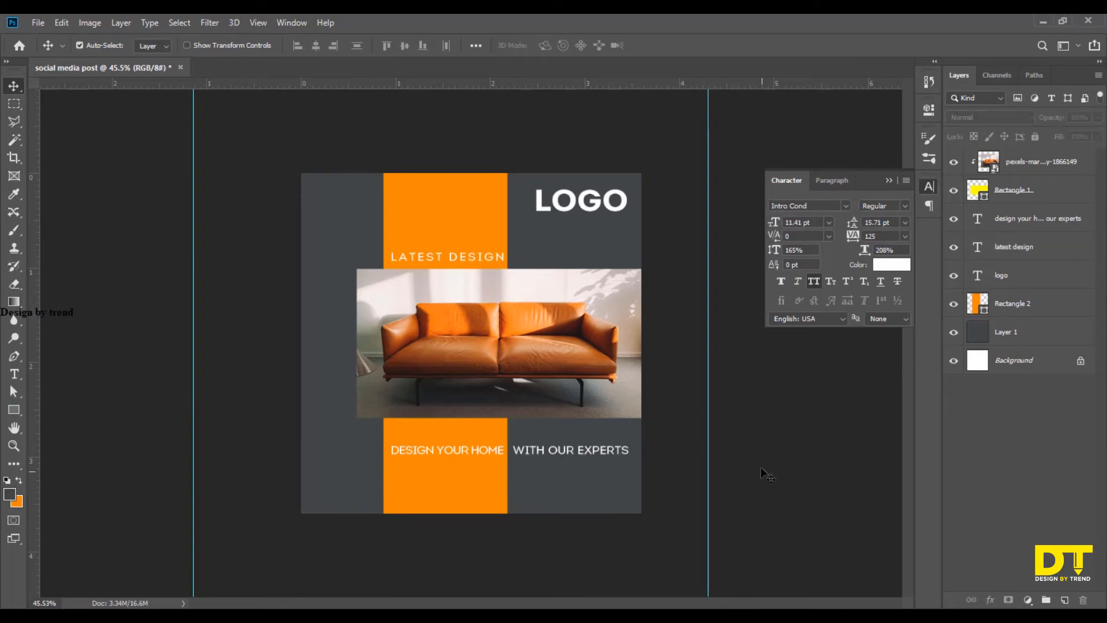
Change the "latest design" text's colour to the dark grey sampled from the backdrop.
left_click(1029, 248)
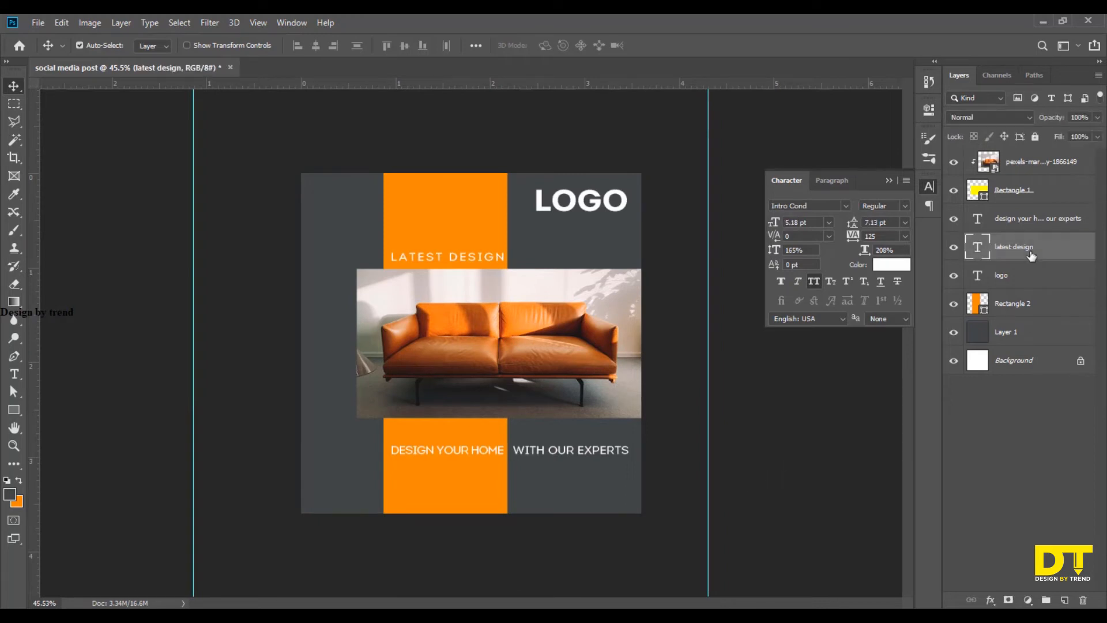
left_click(882, 267)
left_click(612, 246)
left_click(1052, 307)
key("v")
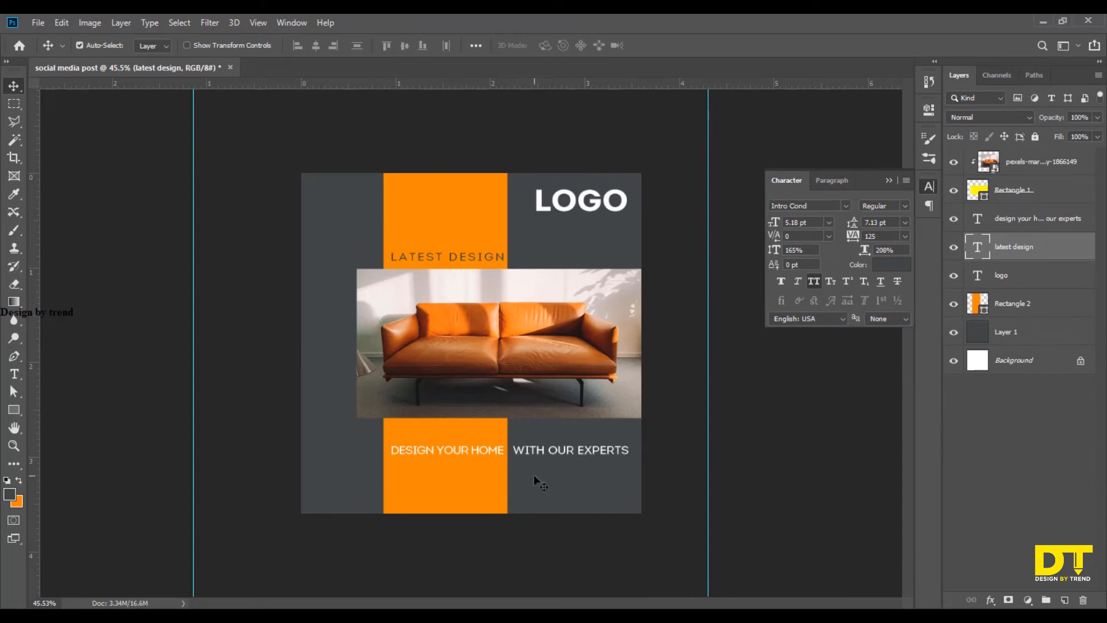
key("t")
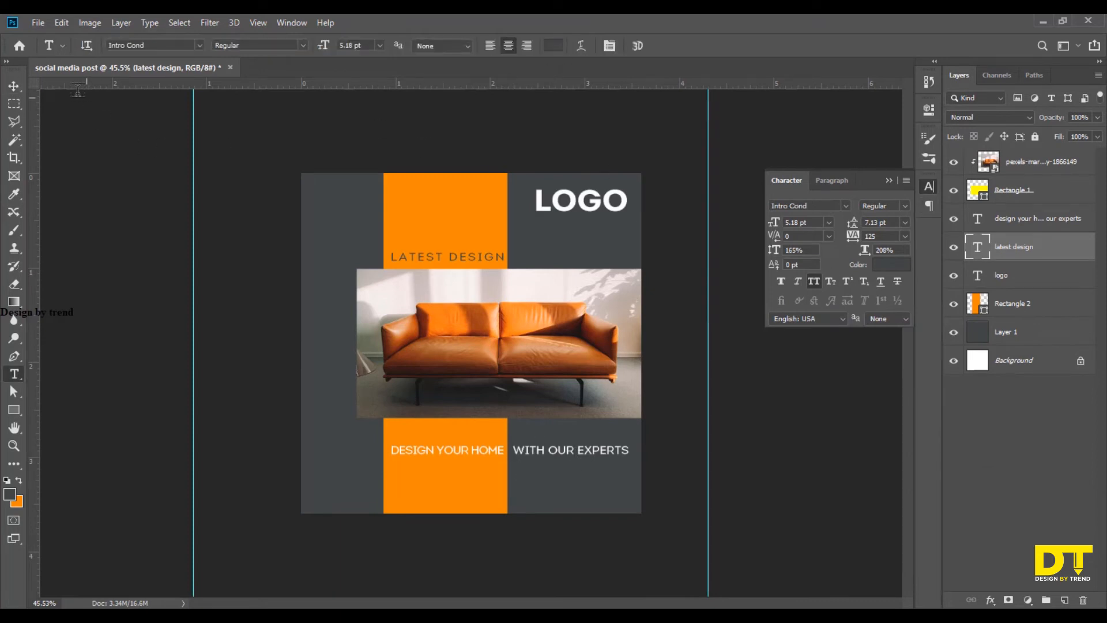
left_click(13, 86)
Change the whole tagline's text colour to the backdrop's dark grey, 424646.
left_click(1047, 221)
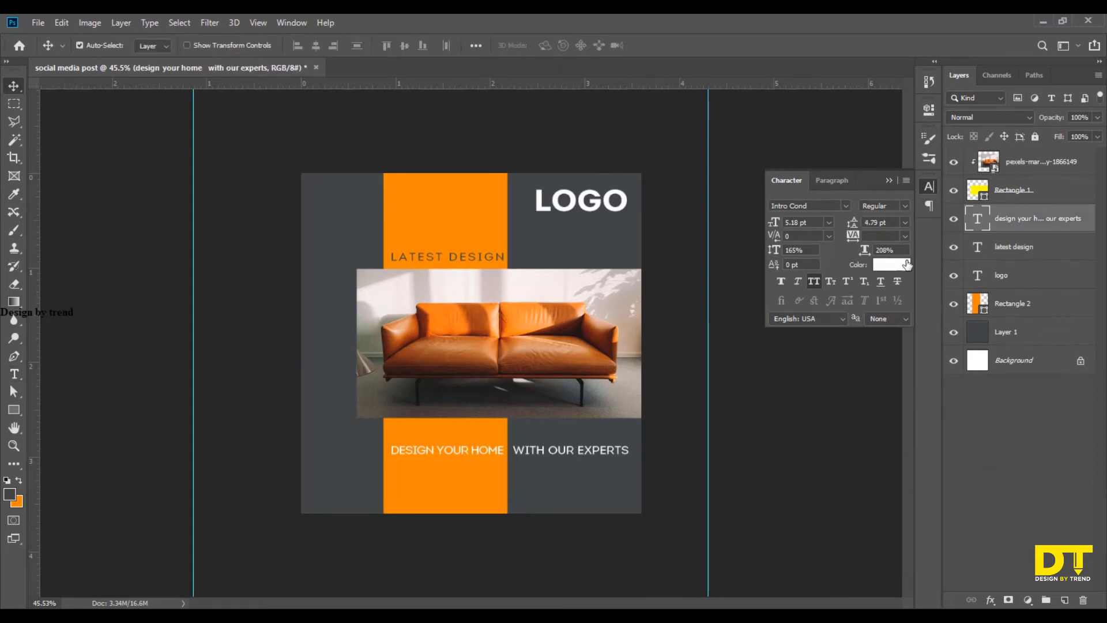
left_click(892, 265)
left_click(638, 259)
left_click(1038, 309)
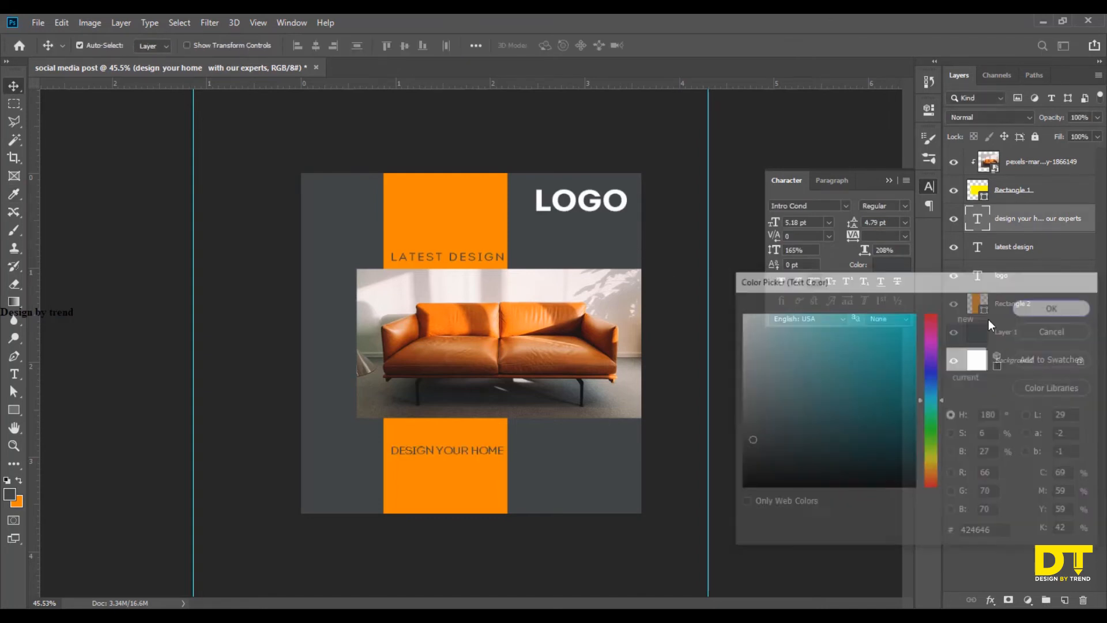
key("t")
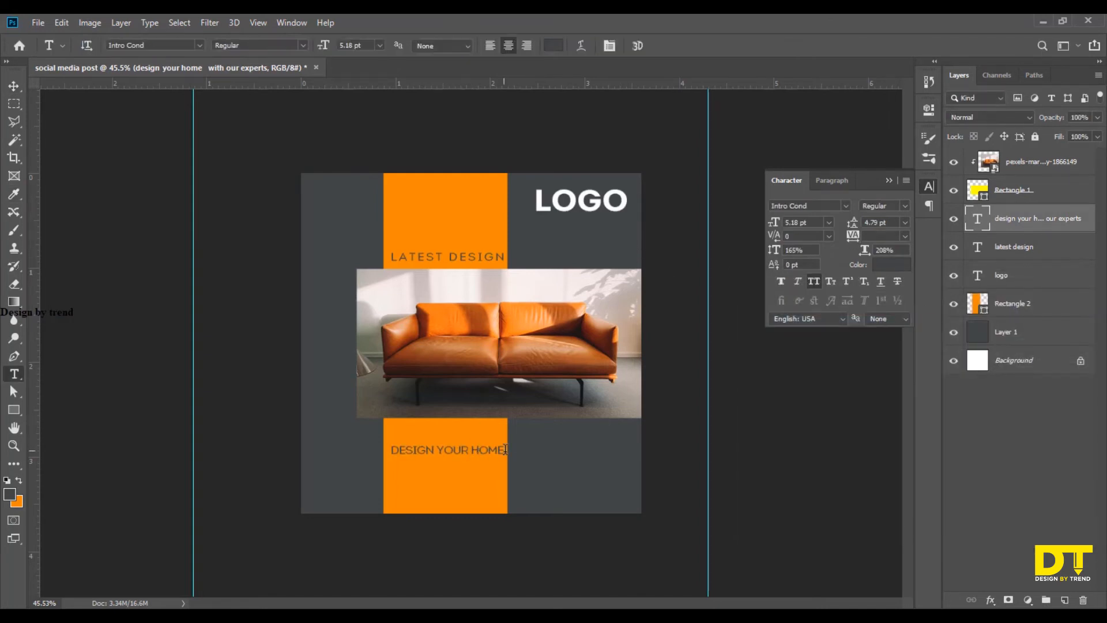
Recolour the "with our experts" part of the tagline with orange f78900 sampled from the orange strip.
left_click_drag(506, 450, 697, 455)
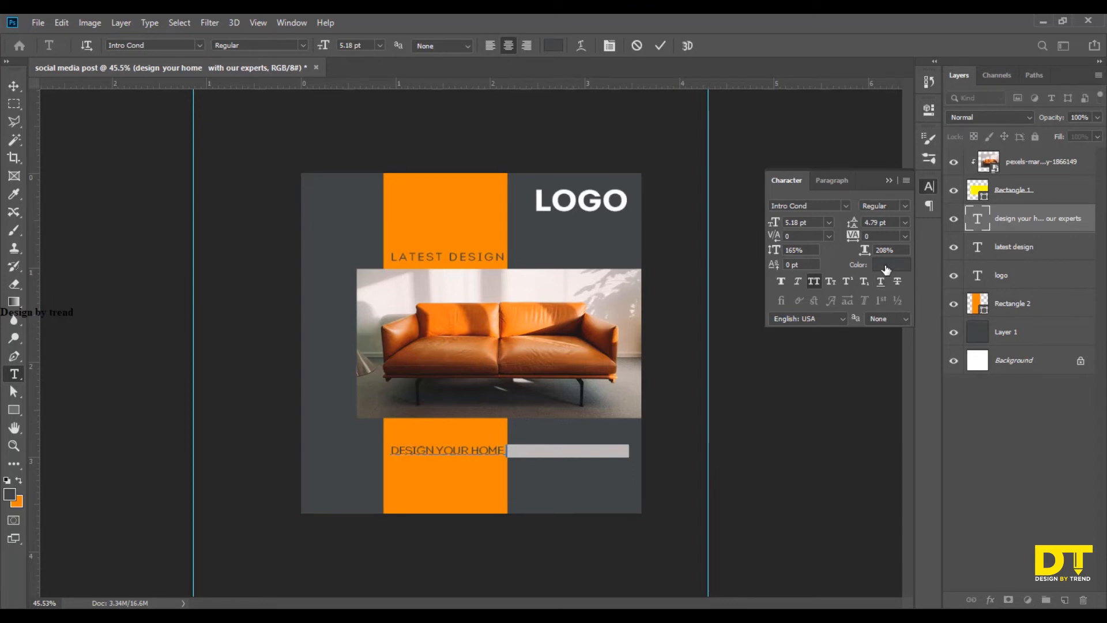
left_click(891, 264)
left_click(447, 211)
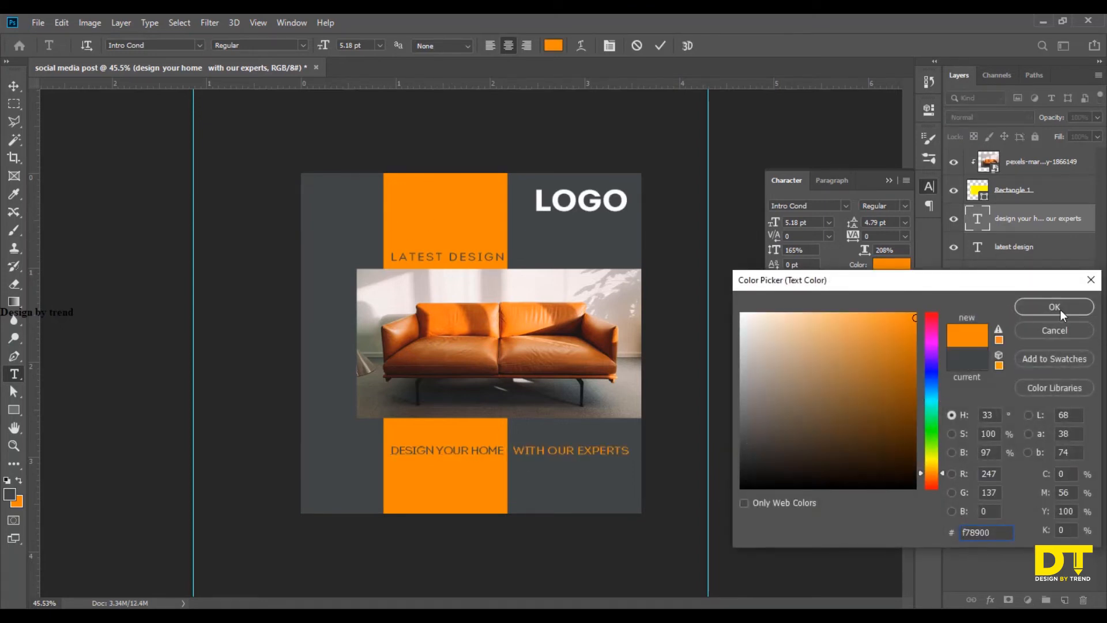
left_click(1058, 310)
left_click(660, 45)
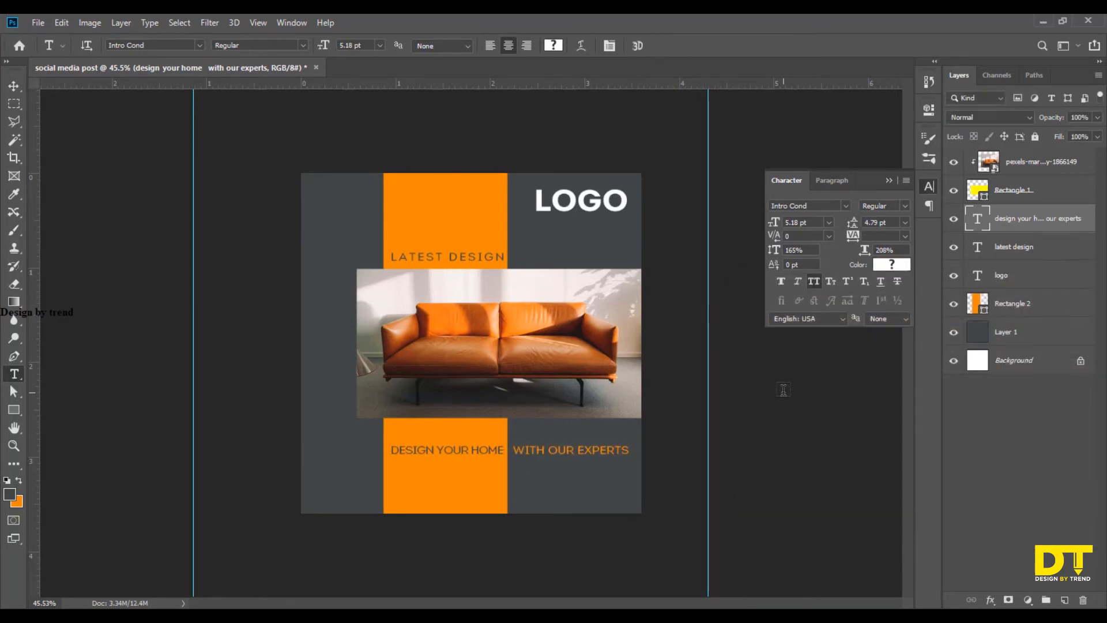
left_click(782, 396)
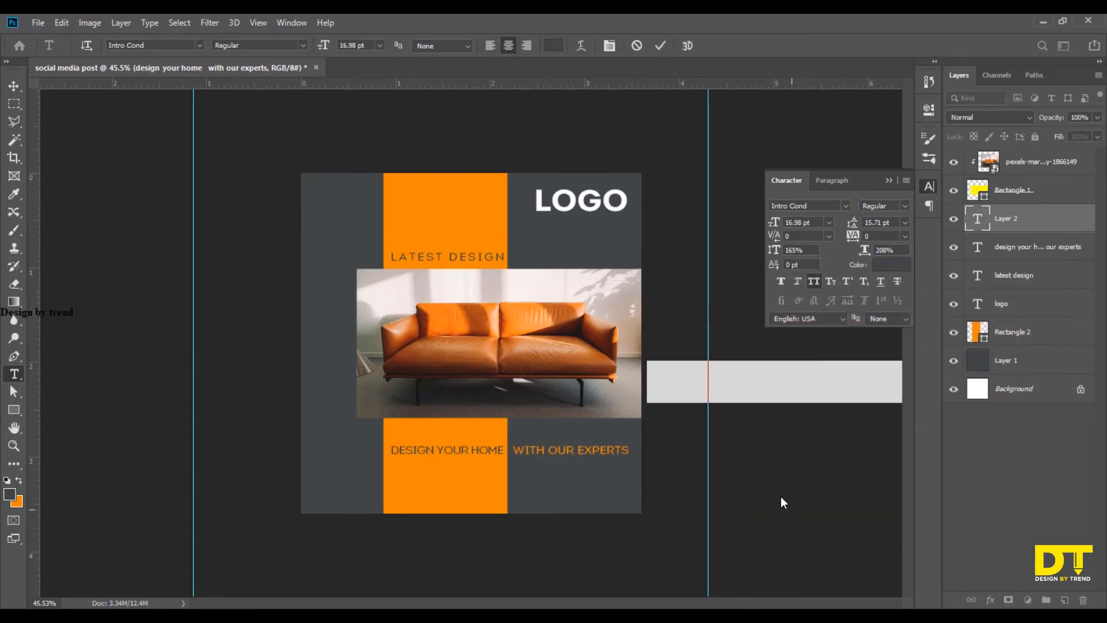
left_click(14, 86)
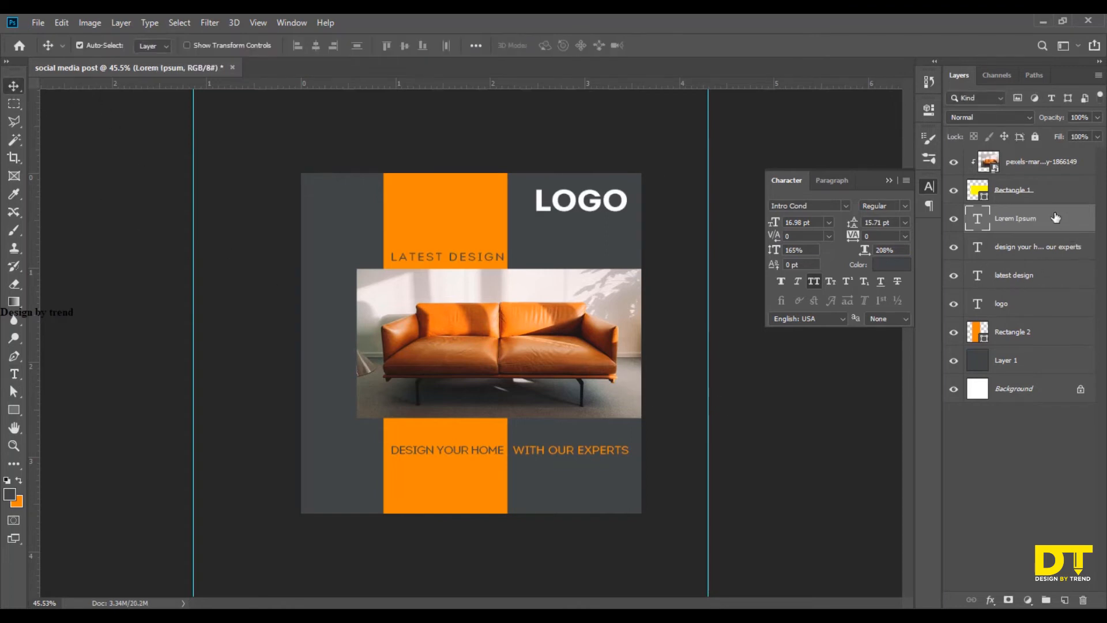
key("Delete")
left_click(819, 473)
left_click(890, 182)
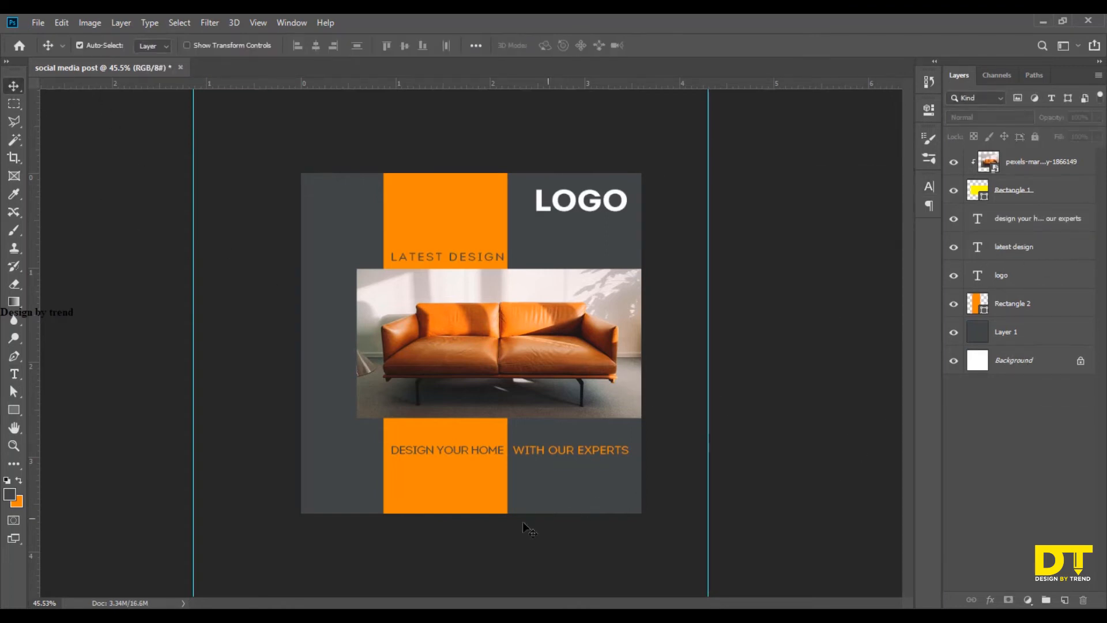
Scale the logo text down to roughly half its size and place it near the artboard's upper-right corner.
scroll(415, 482, "up", 1)
key("ctrl+plus")
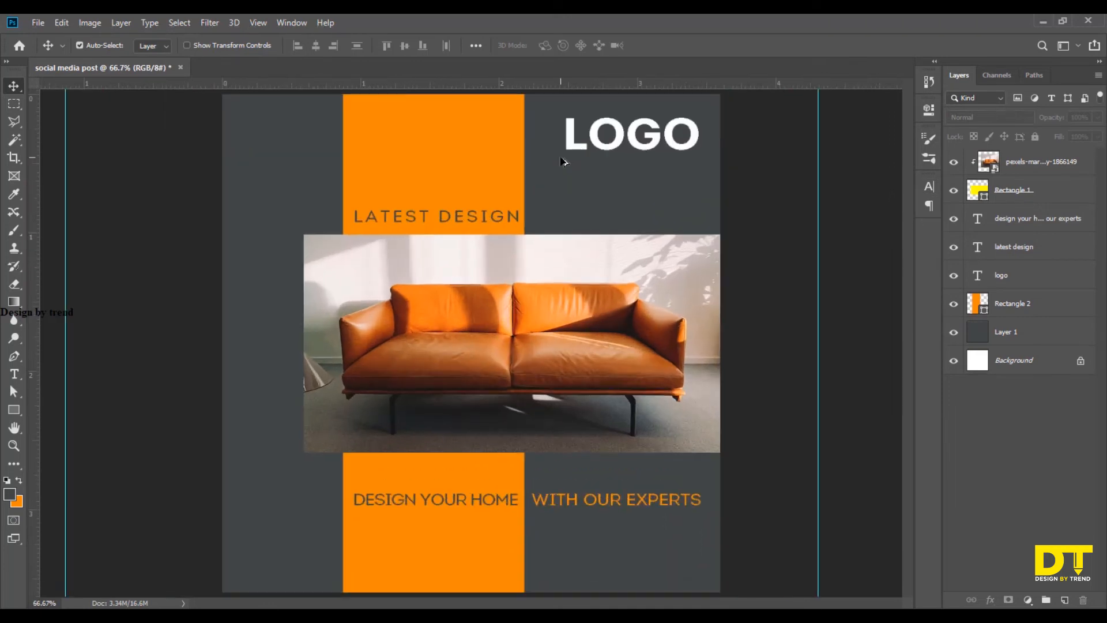
left_click(571, 145)
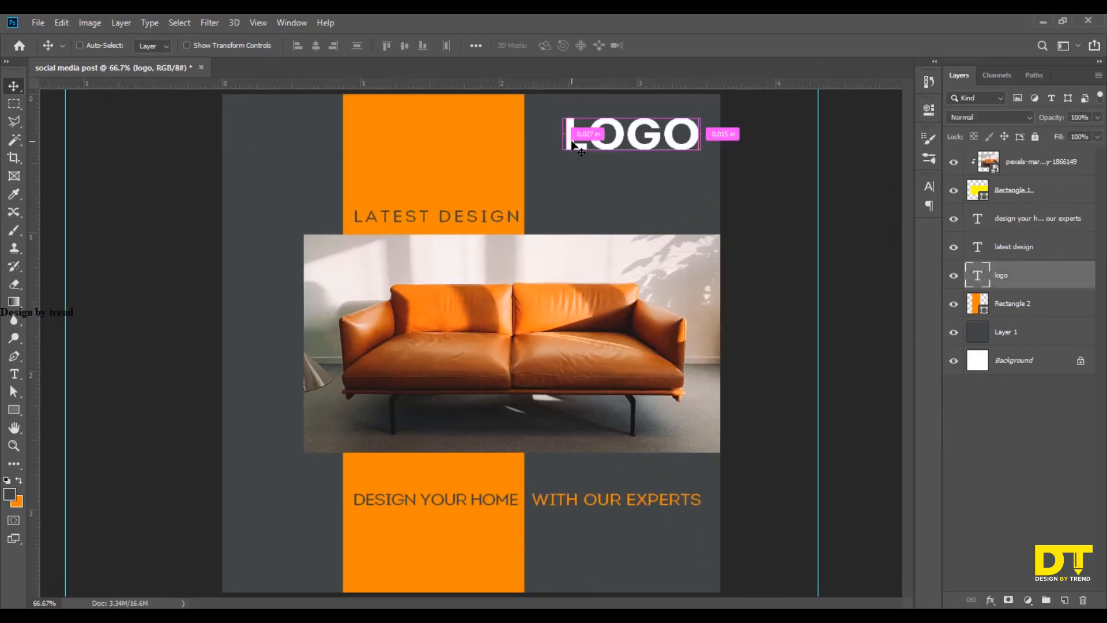
key("ctrl+t")
left_click_drag(692, 108, 616, 92)
left_click_drag(597, 161, 691, 121)
left_click(664, 46)
scroll(700, 147, "up", 3)
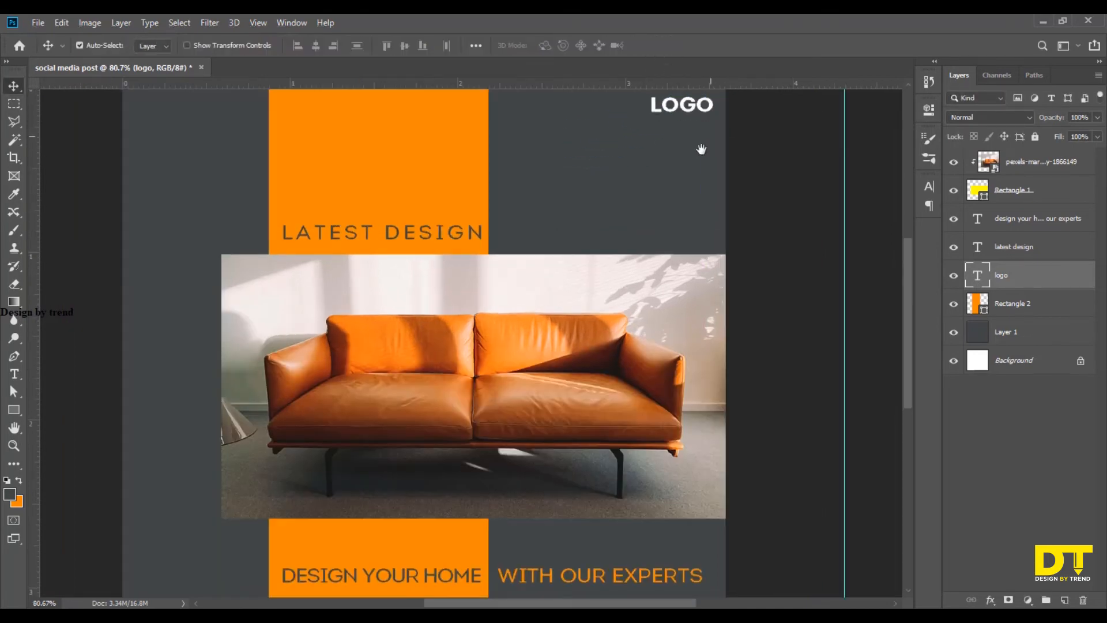
Draw a rectangle about 246 × 57 px over the logo, with no stroke and a dark grey fill.
left_click(14, 409)
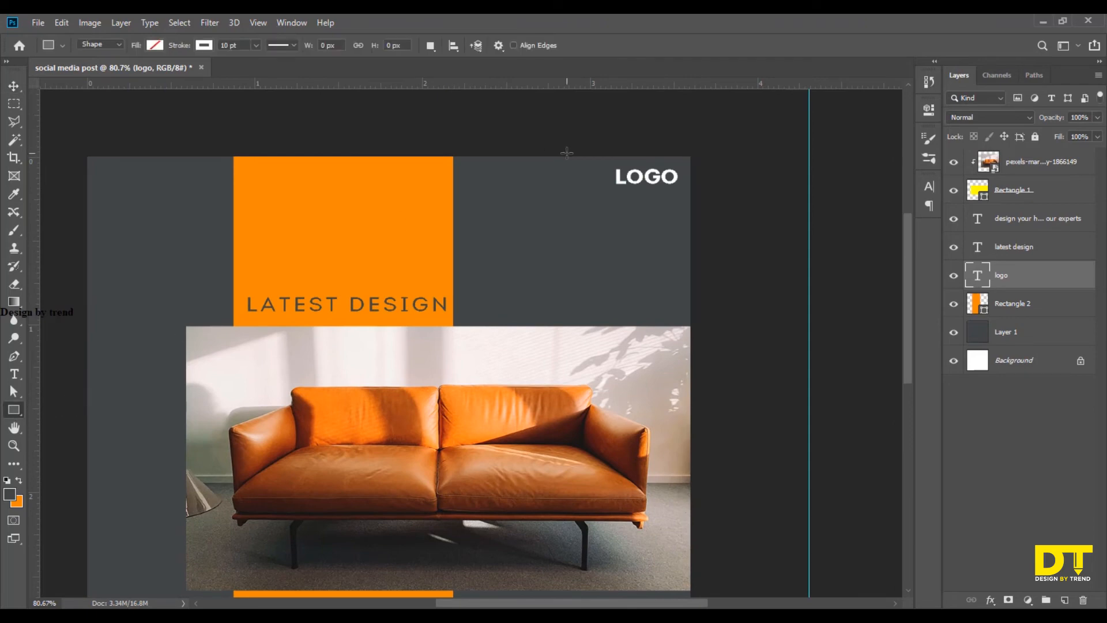
mouse_move(566, 152)
left_mouse_down()
mouse_move(672, 173)
mouse_move(702, 193)
mouse_move(703, 183)
left_mouse_up()
left_click(204, 46)
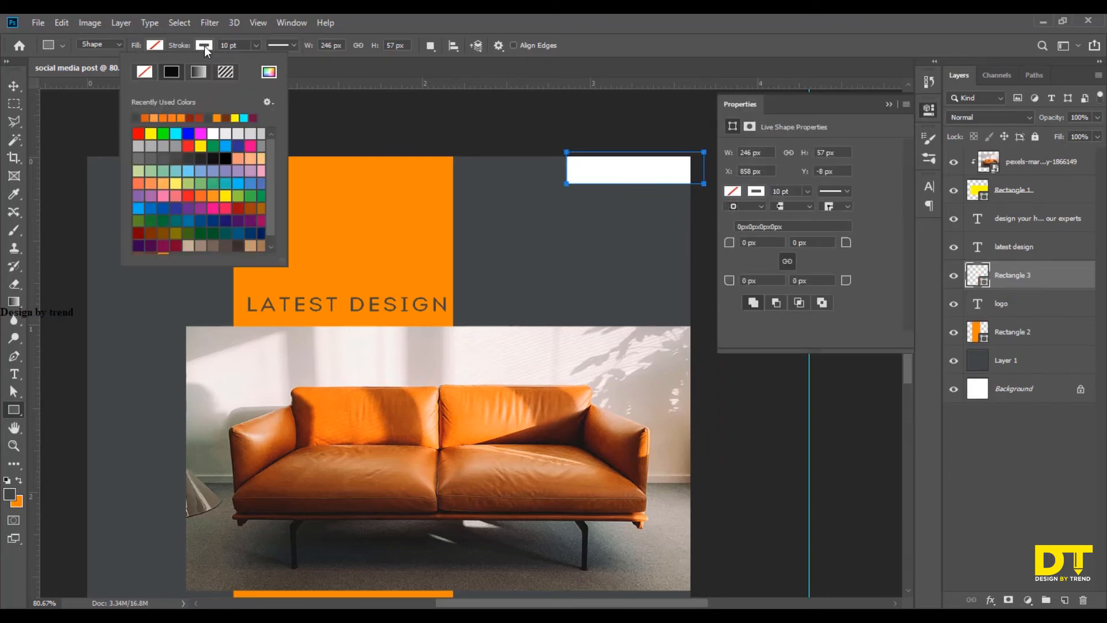
left_click(144, 72)
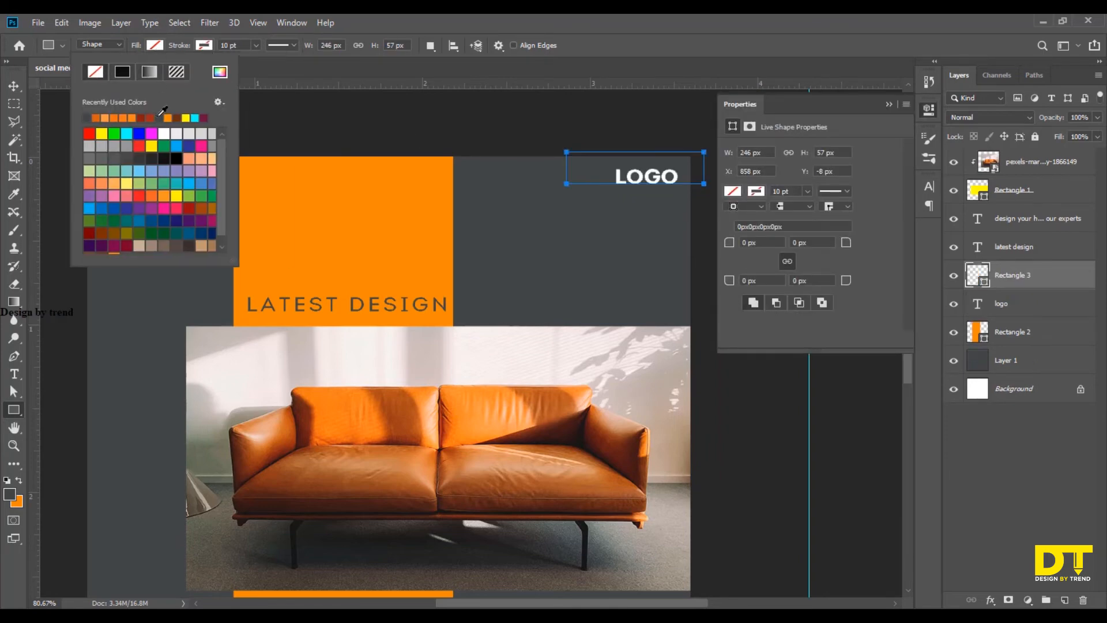
left_click(159, 117)
Fill the new rectangle with the orange swatch colour and shift it slightly below the artboard's upper edge.
left_click(15, 86)
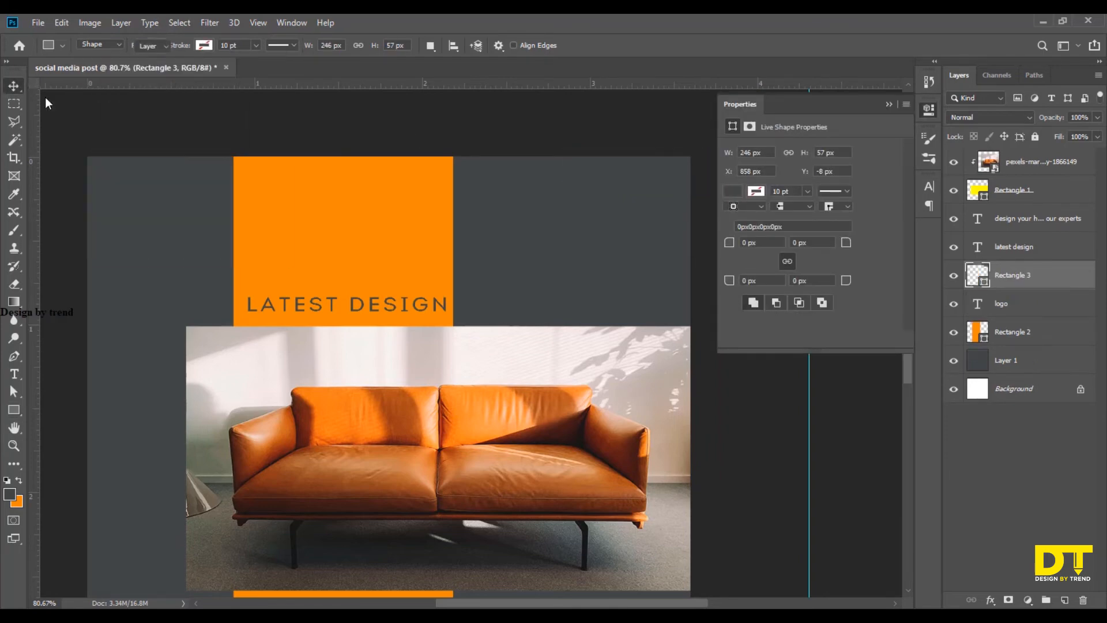
left_click(888, 105)
key("x")
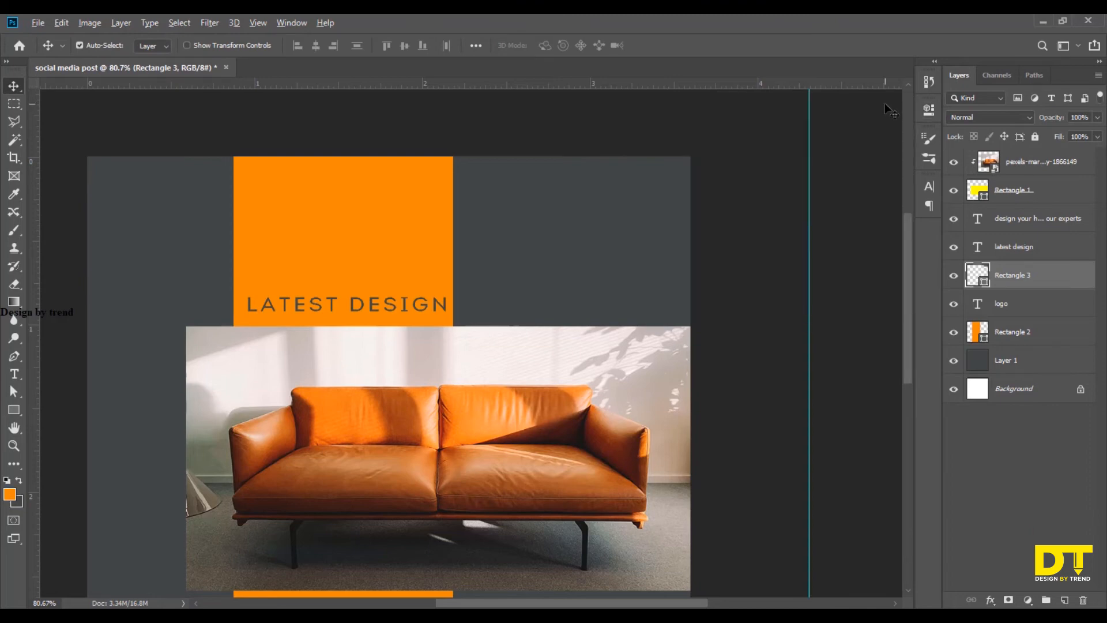
key("alt+BackSpace")
left_click_drag(632, 179, 635, 195)
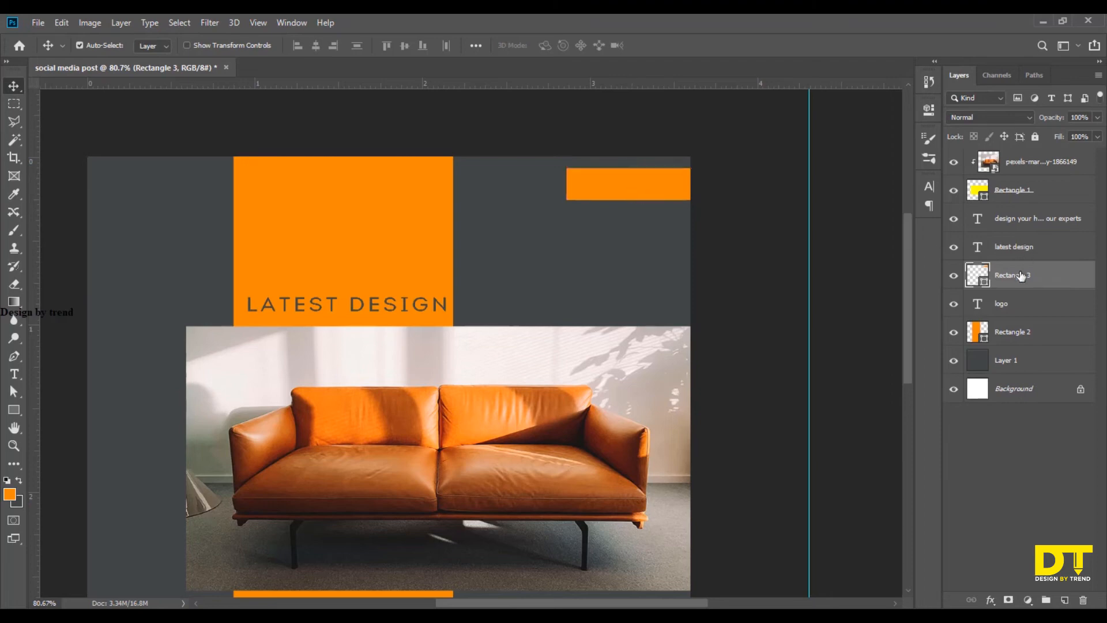
Move the small orange rectangle's layer beneath the logo text and centre the logo on the rectangle.
left_click_drag(1021, 276, 968, 311)
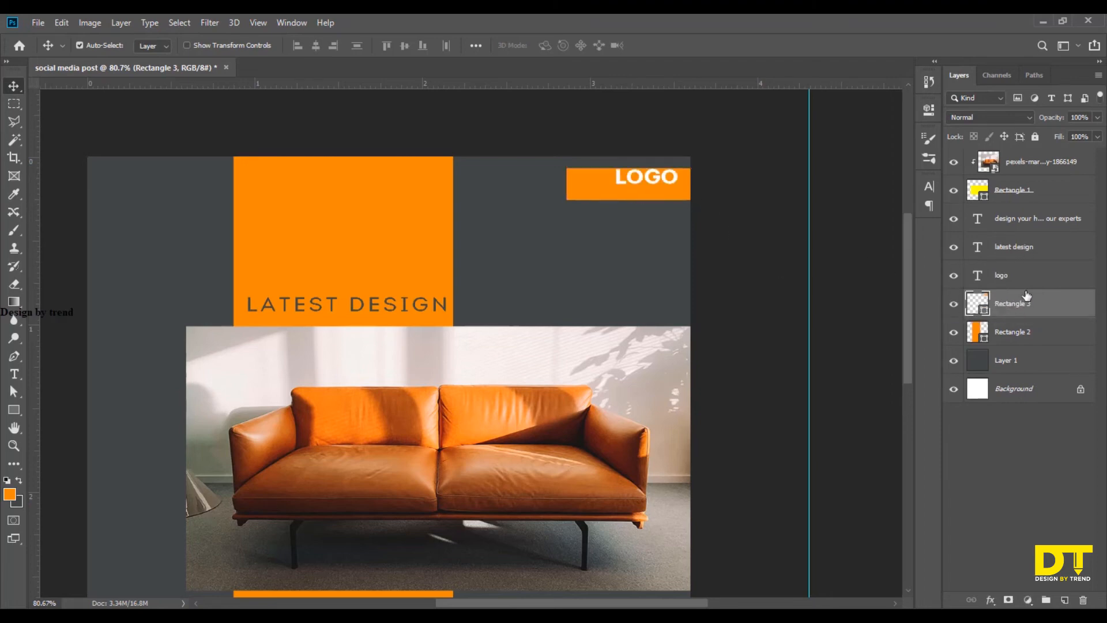
left_click(1029, 278)
key("Down")
key("Down")
key("Down")
key("Down")
key("Down")
key("Down")
key("Down")
key("Down")
key("Down")
key("Down")
key("Down")
key("Down")
key("Down")
key("Down")
key("Down")
key("Down")
key("Down")
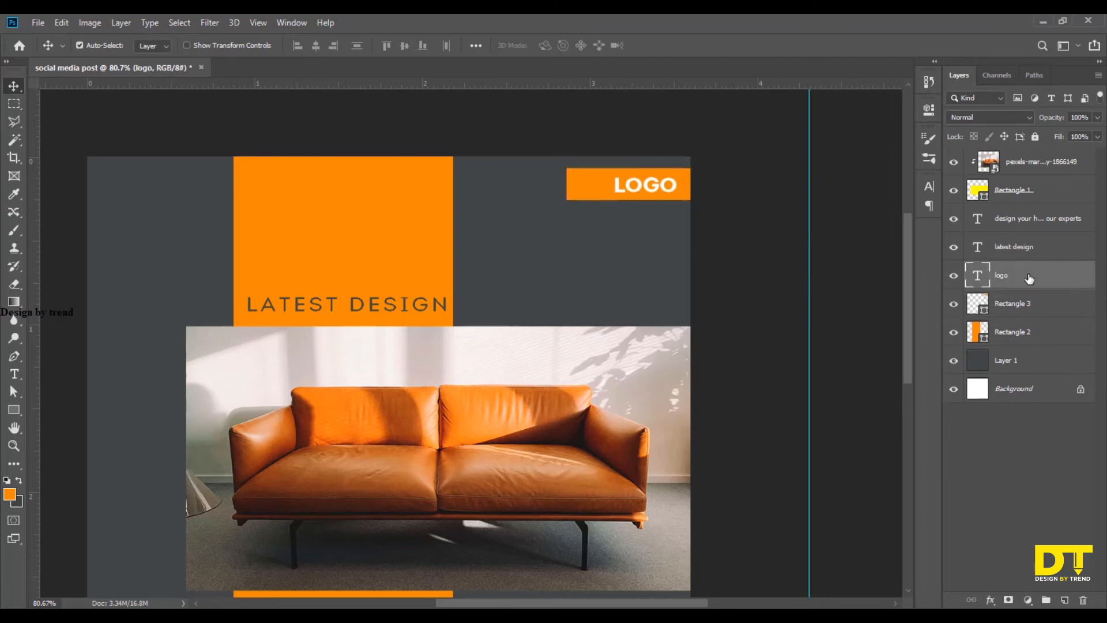
key("Left")
key("Left")
key("Left")
key("Left")
key("Left")
key("Left")
key("Left")
key("Left")
key("Left")
key("Left")
key("Left")
key("Left")
key("Left")
key("Left")
key("Left")
key("Left")
key("Left")
key("Left")
key("Left")
key("Left")
key("Up")
key("Up")
key("Up")
key("Up")
key("Up")
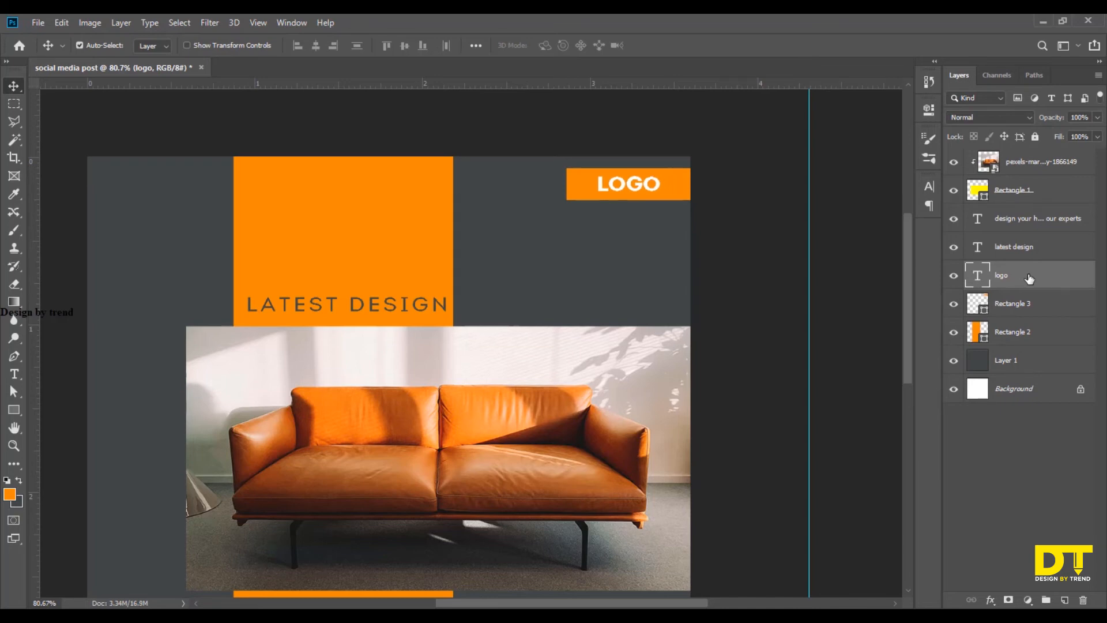
key("Right")
key("Right")
key("Right")
key("Right")
key("Right")
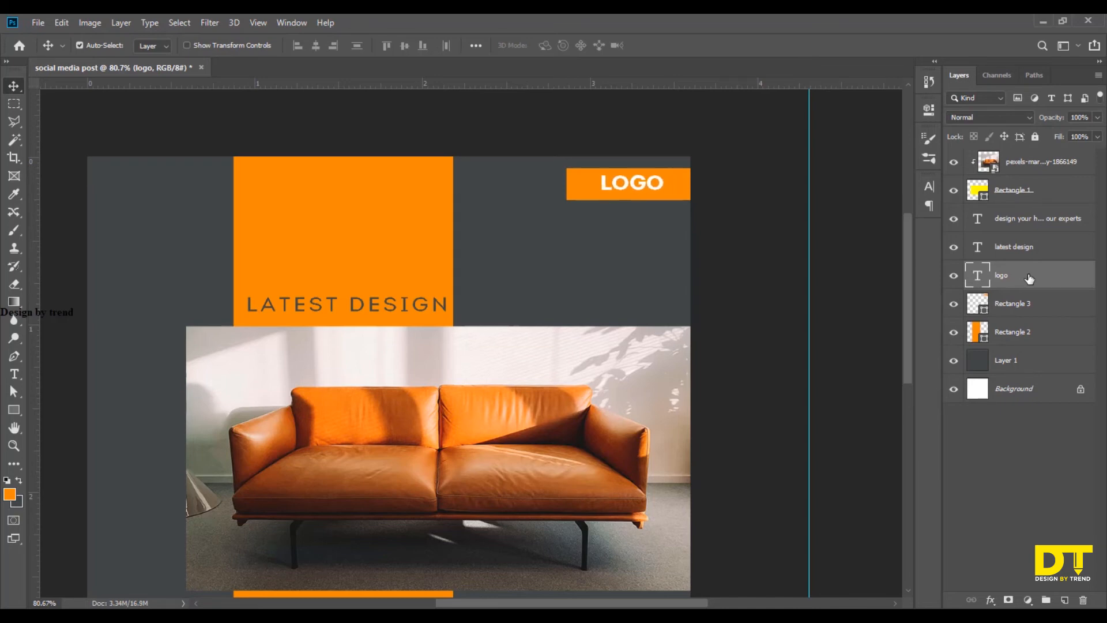
key("Down")
key("Down")
key("Down")
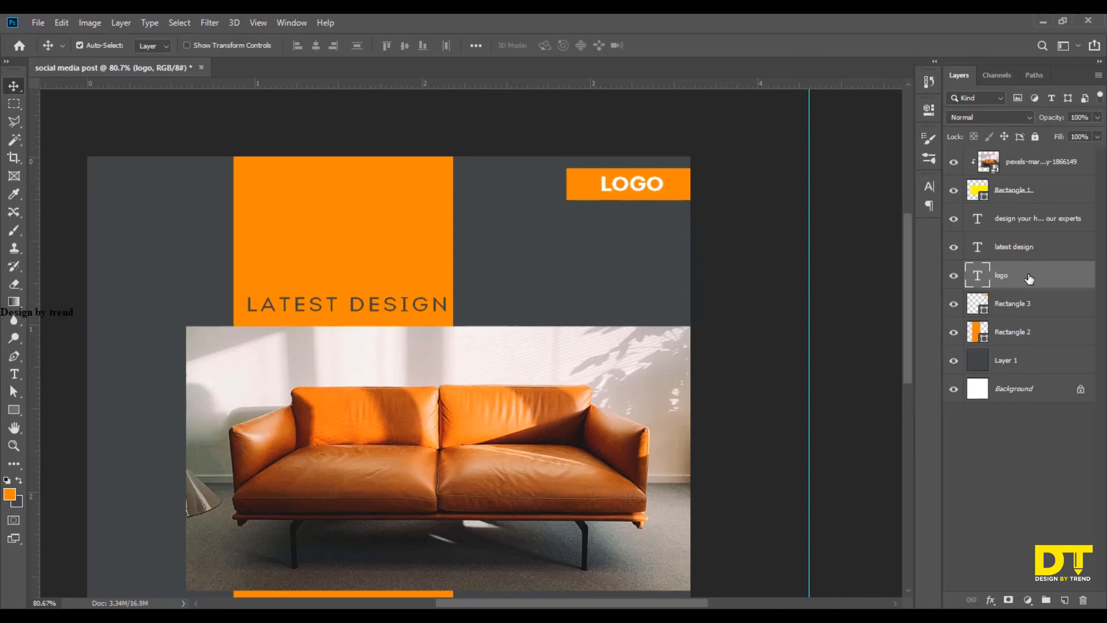
left_click(835, 318)
Draw a horizontal line about 358 px long with the Pen tool just beneath "with our experts".
scroll(835, 318, "down", 7)
scroll(583, 440, "up", 7)
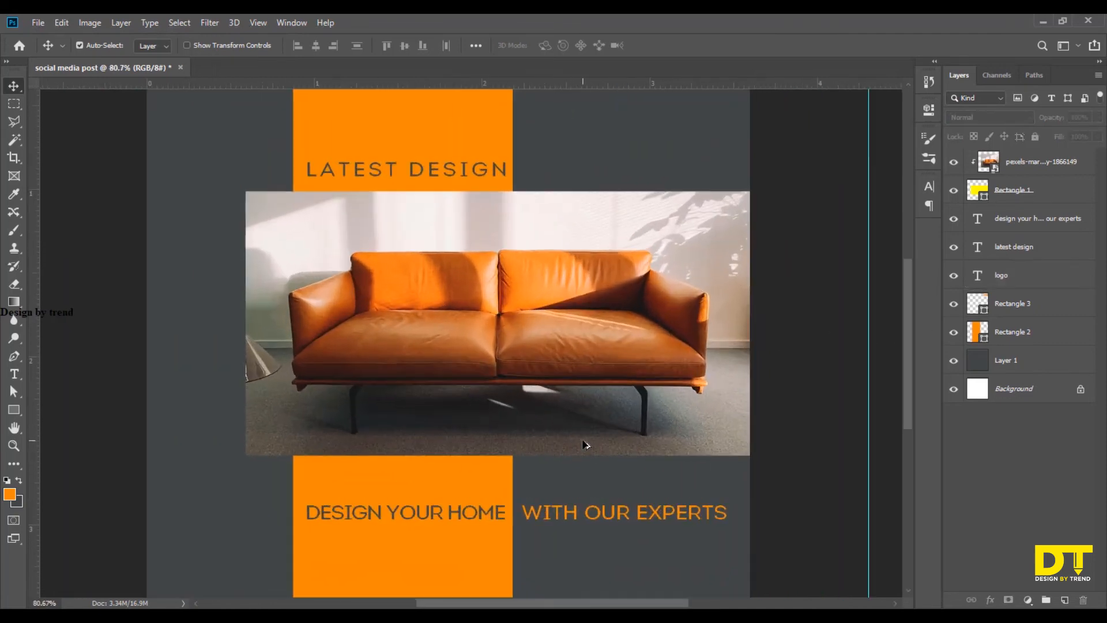
scroll(583, 444, "down", 3)
left_click(12, 361)
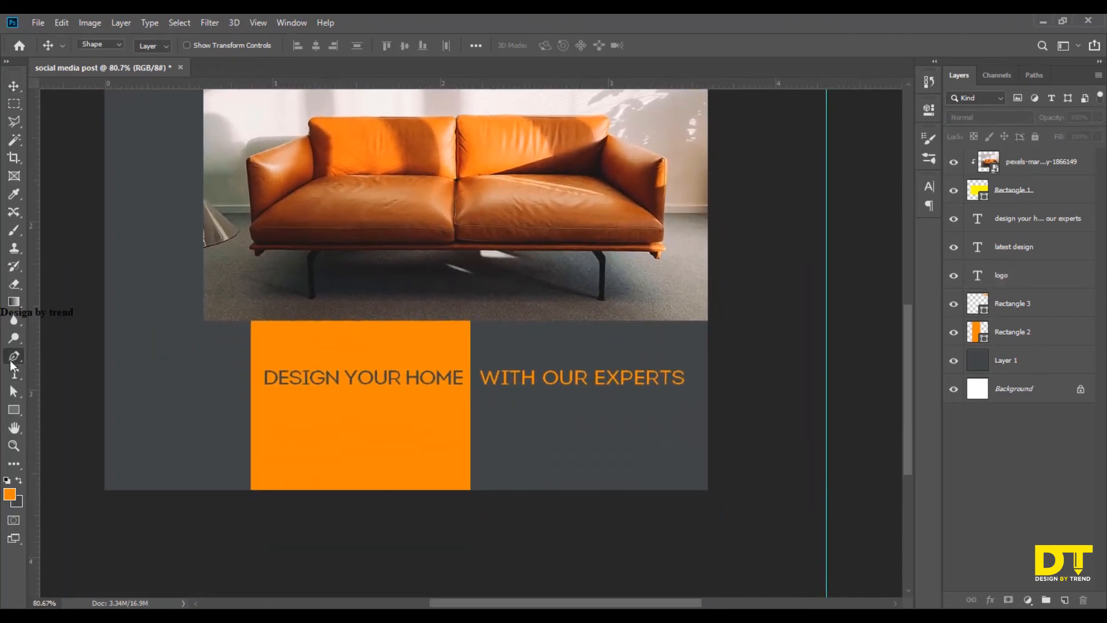
scroll(600, 410, "up", 6)
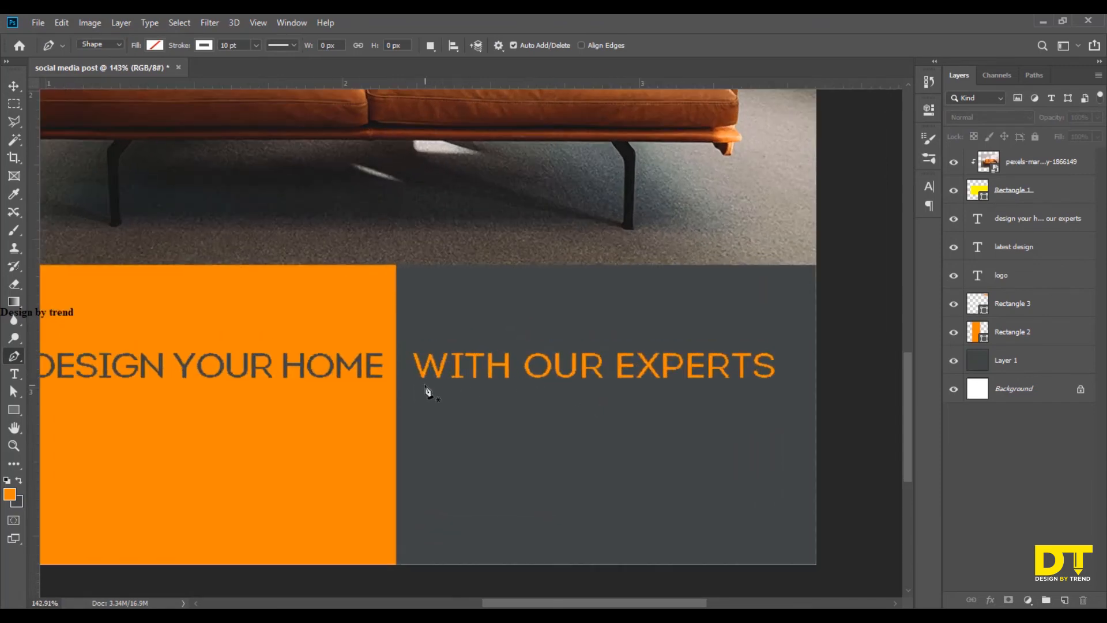
left_click(422, 385)
key("ctrl+z")
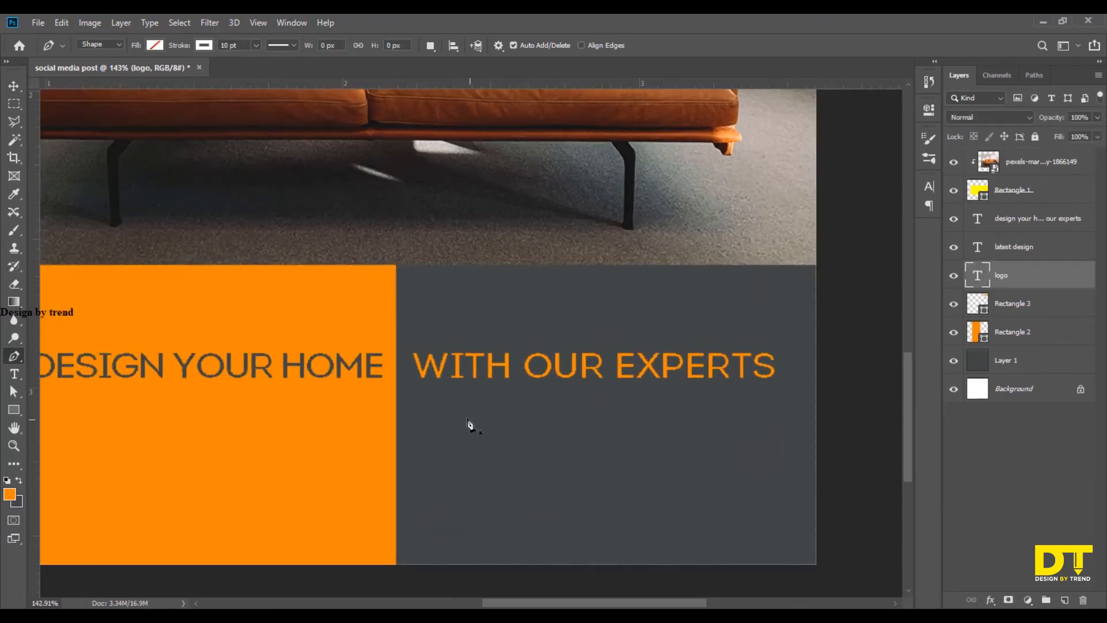
left_click(421, 386)
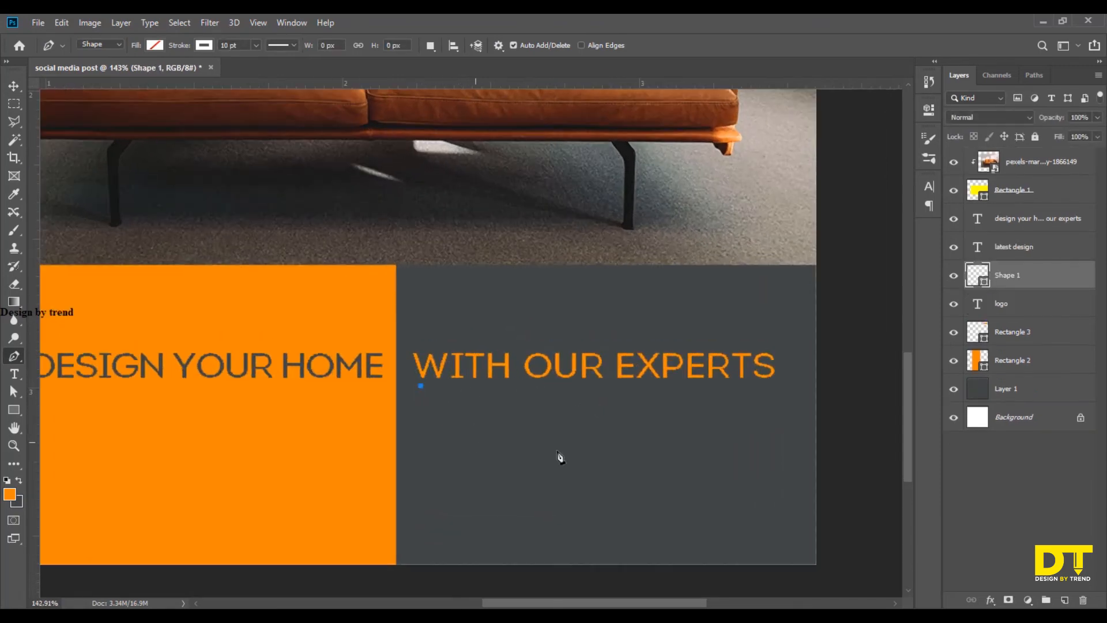
left_click(774, 386)
Set the underline's stroke width to 0.5 pt.
left_click(201, 47)
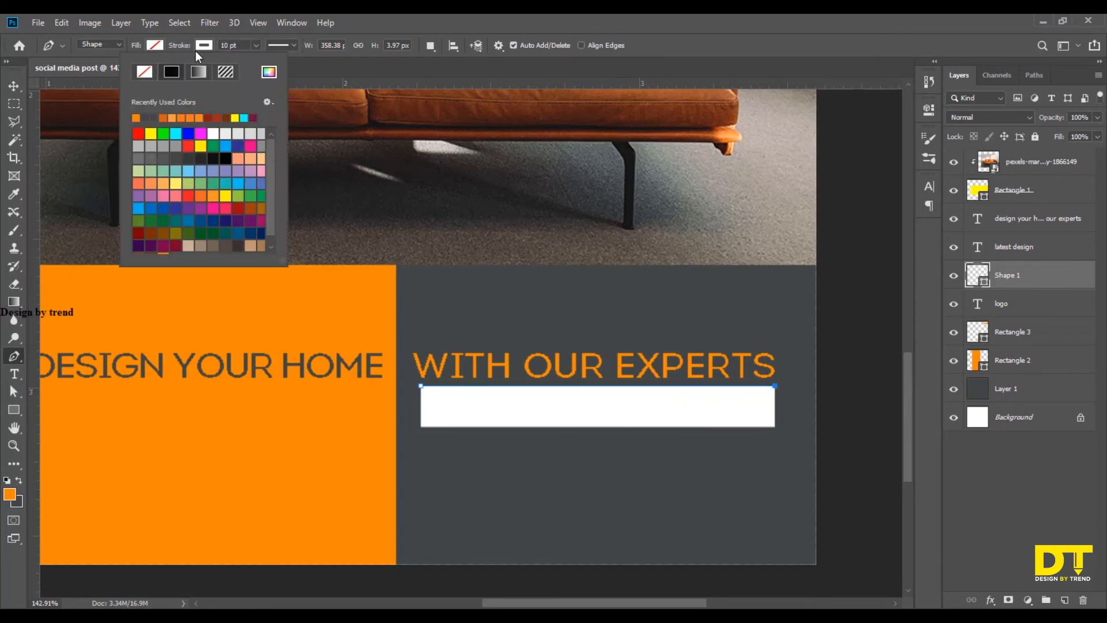
left_click(196, 51)
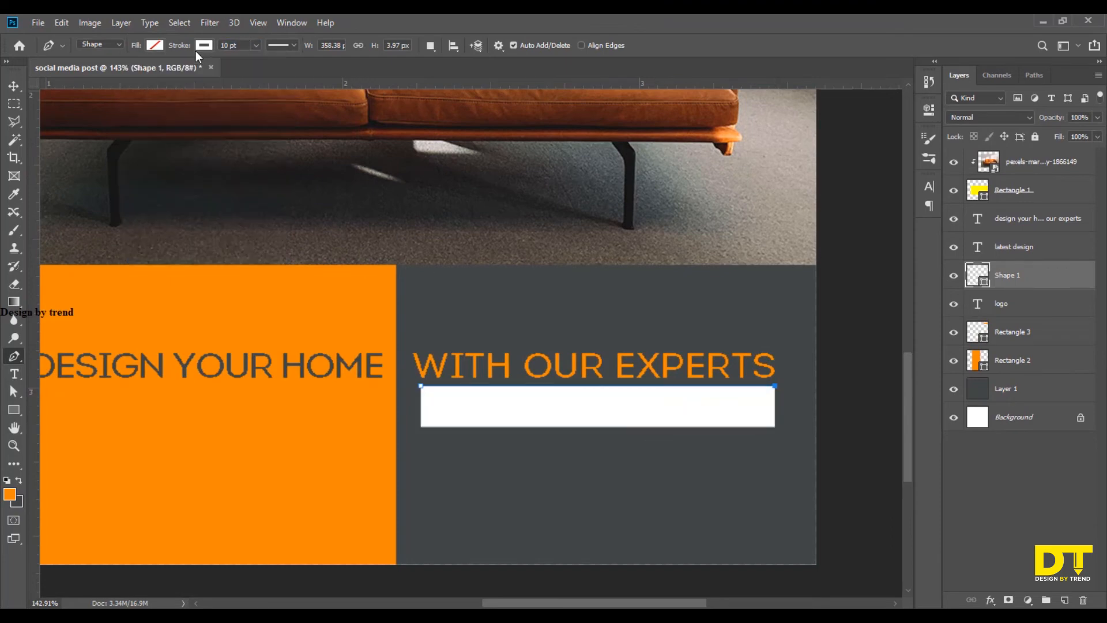
left_click(237, 46)
key("Return")
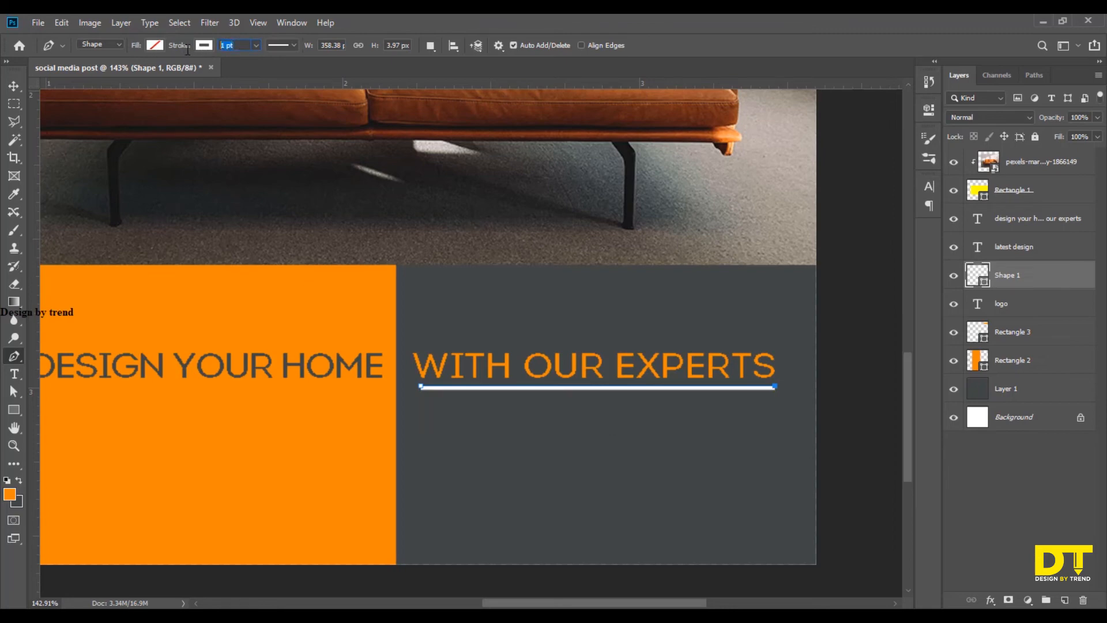
Nudge the line slightly lower beneath "with our experts" and deselect it.
left_click(14, 85)
scroll(502, 334, "down", 3)
scroll(502, 333, "down", 3)
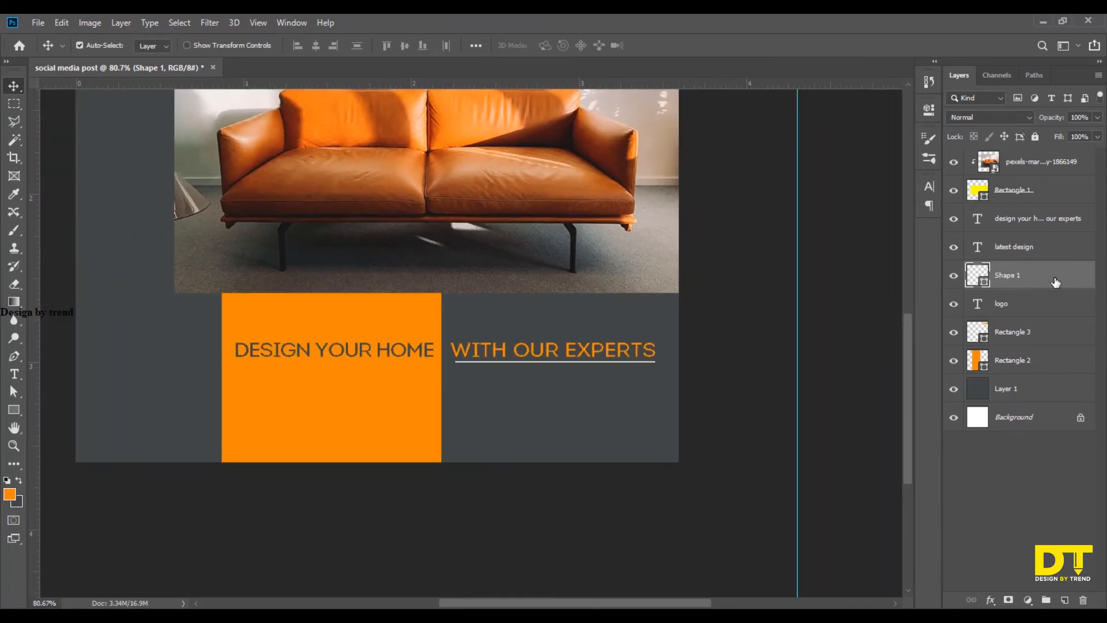
key("Down")
key("Down")
key("Down")
left_click(748, 367)
Duplicate the small orange logo rectangle and place the copy against the artboard's left edge near the lower corner.
scroll(737, 396, "down", 3)
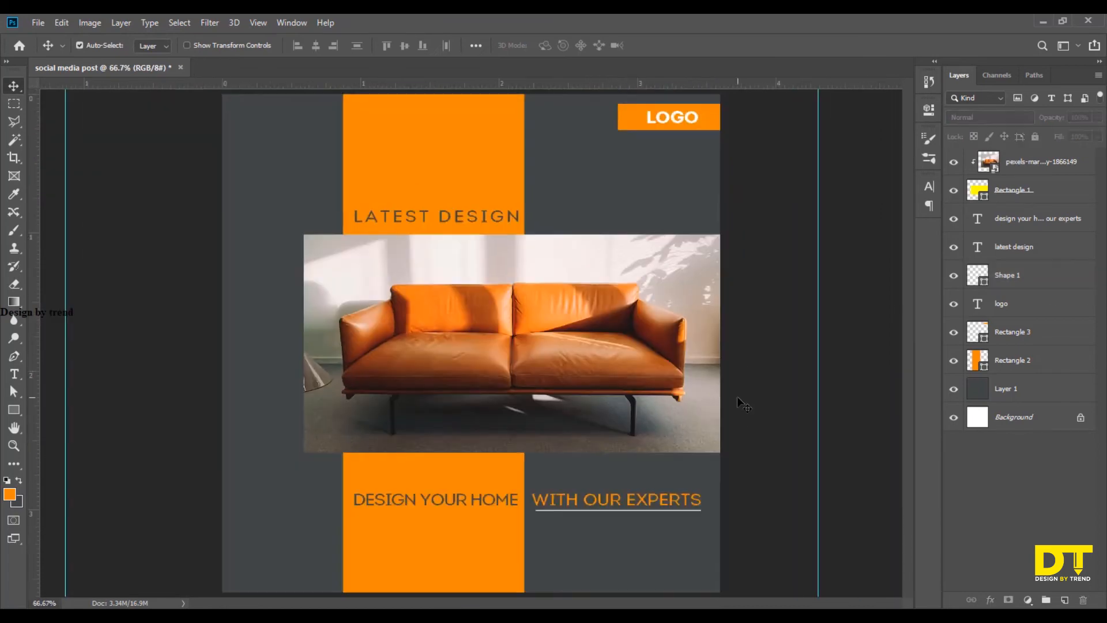
left_click_drag(675, 167, 330, 533)
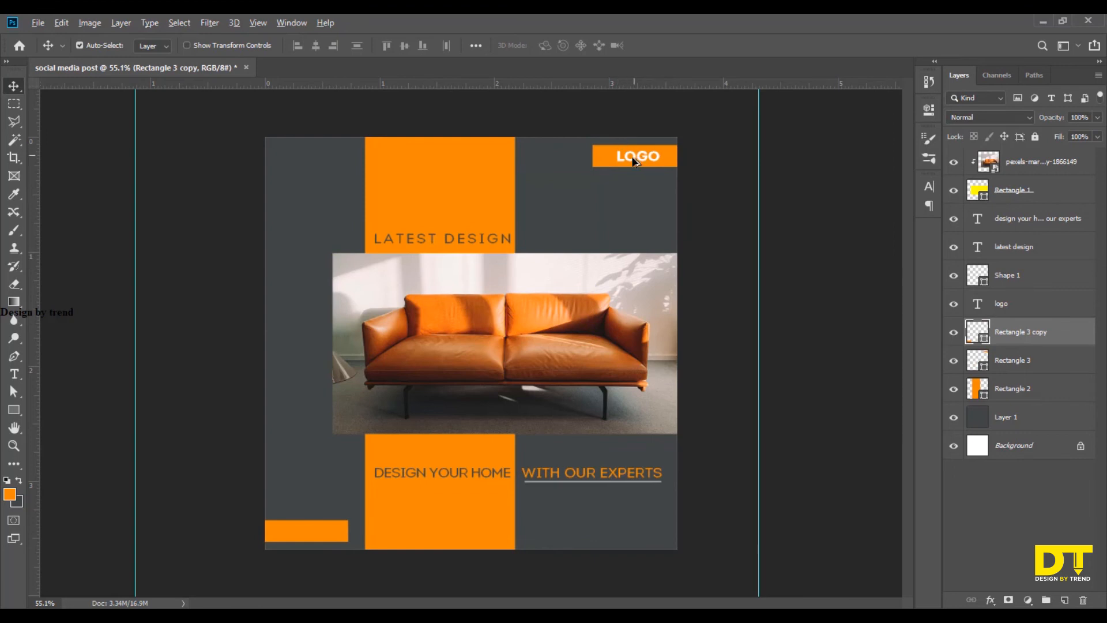
left_click_drag(632, 161, 578, 224, "alt")
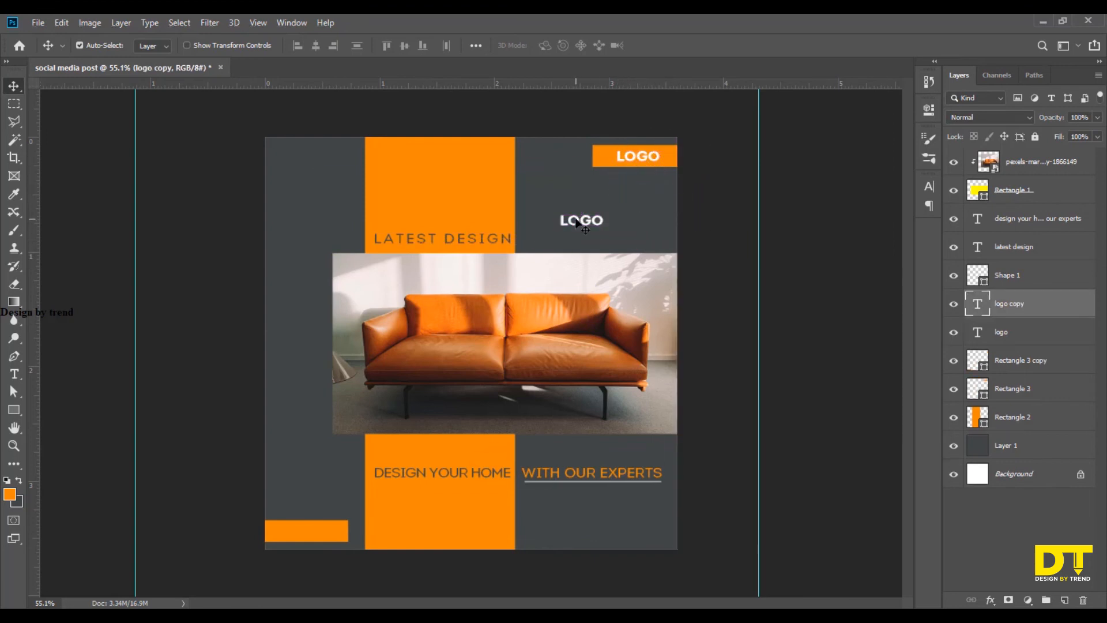
key("t")
double_click(581, 220)
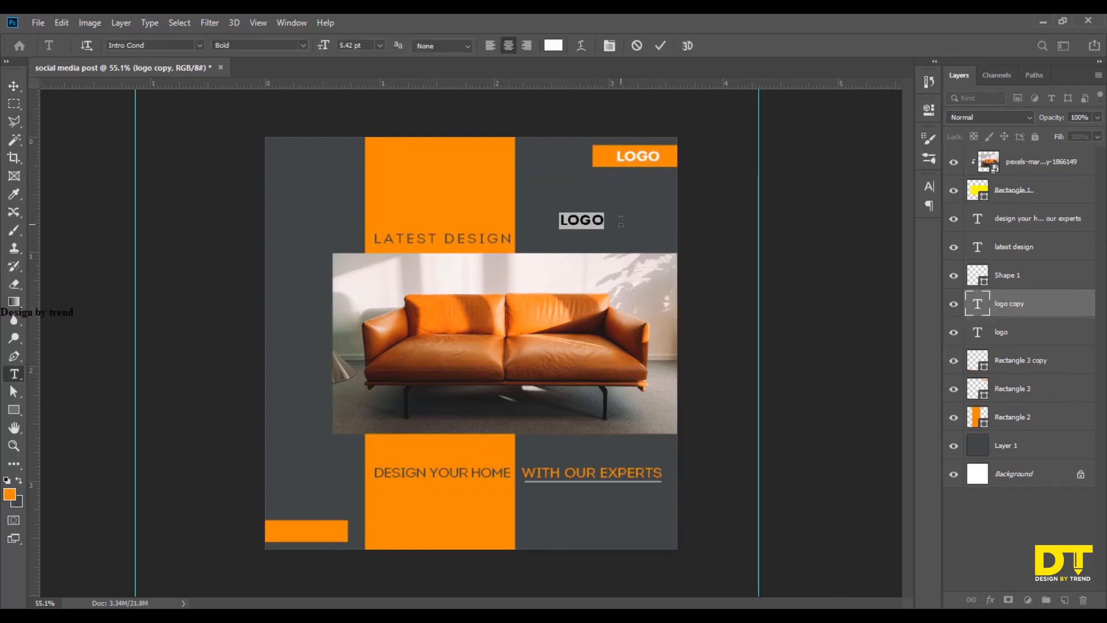
type("Www")
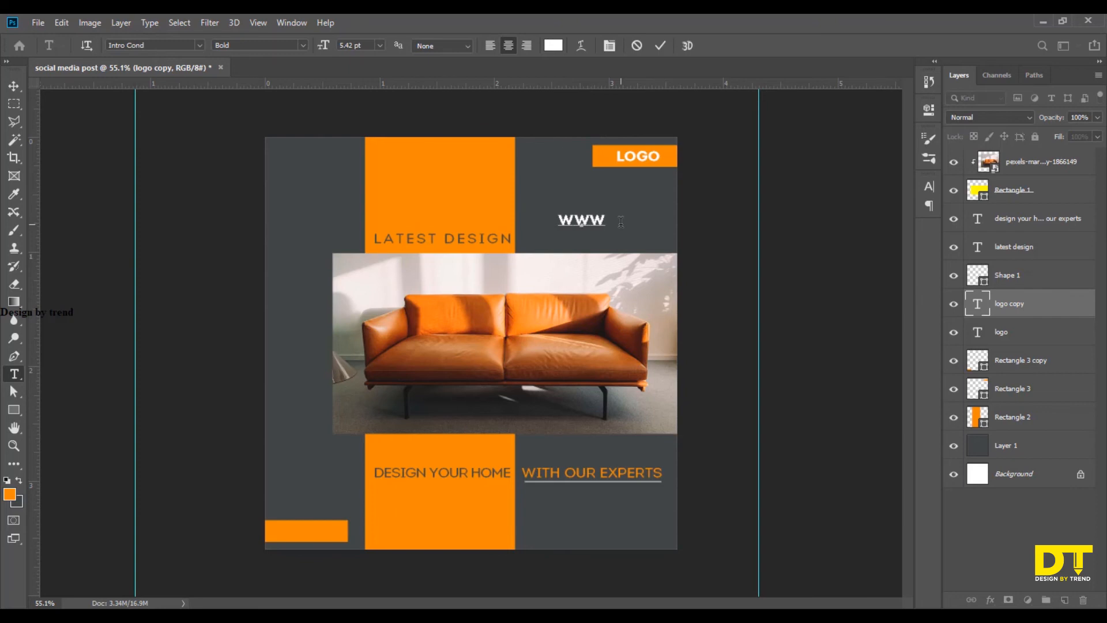
type(".logo")
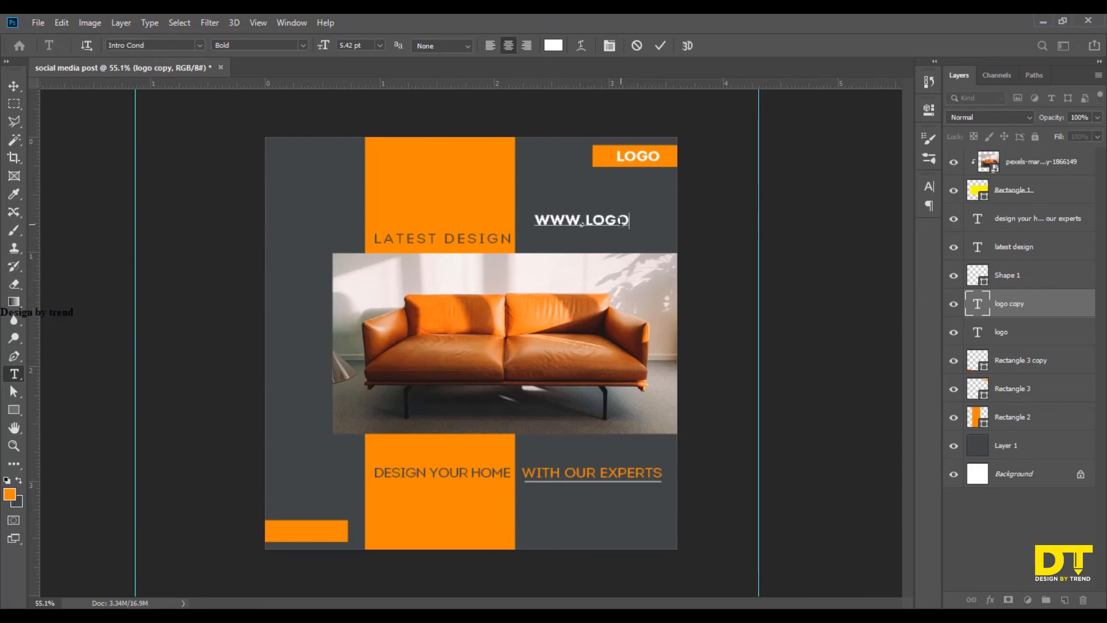
type(".com")
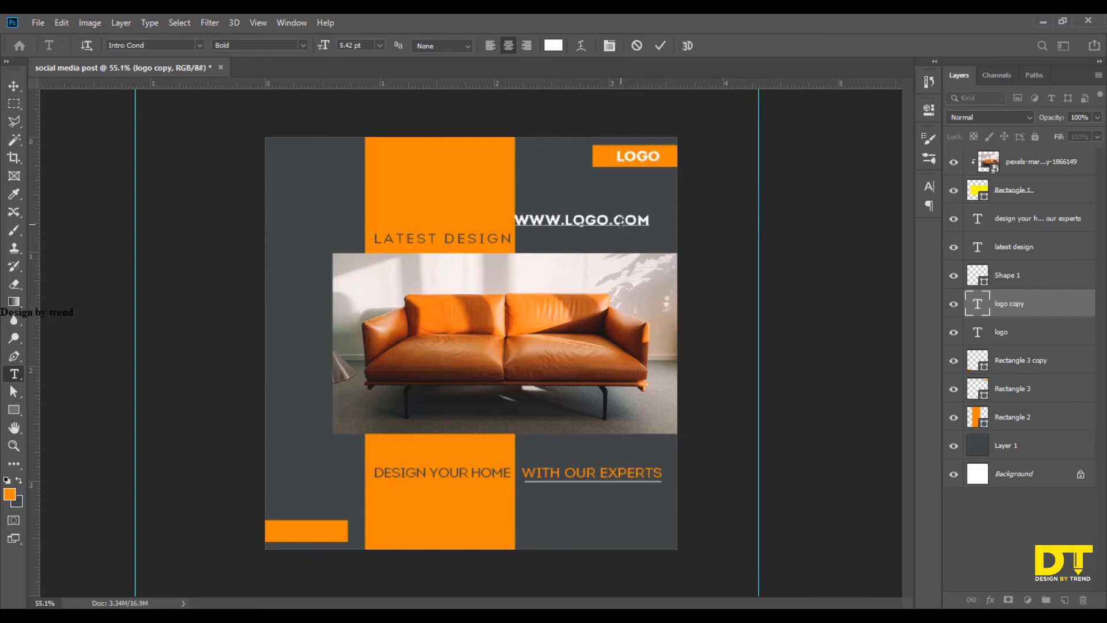
left_click(14, 86)
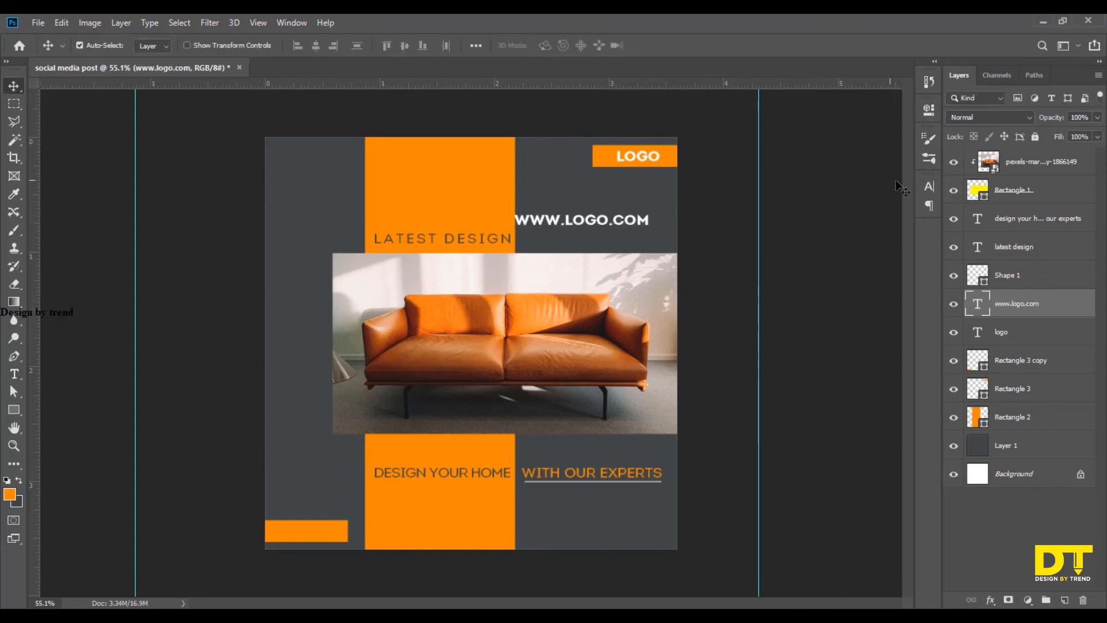
Set the website text's font style to Regular.
left_click(929, 186)
left_click(901, 206)
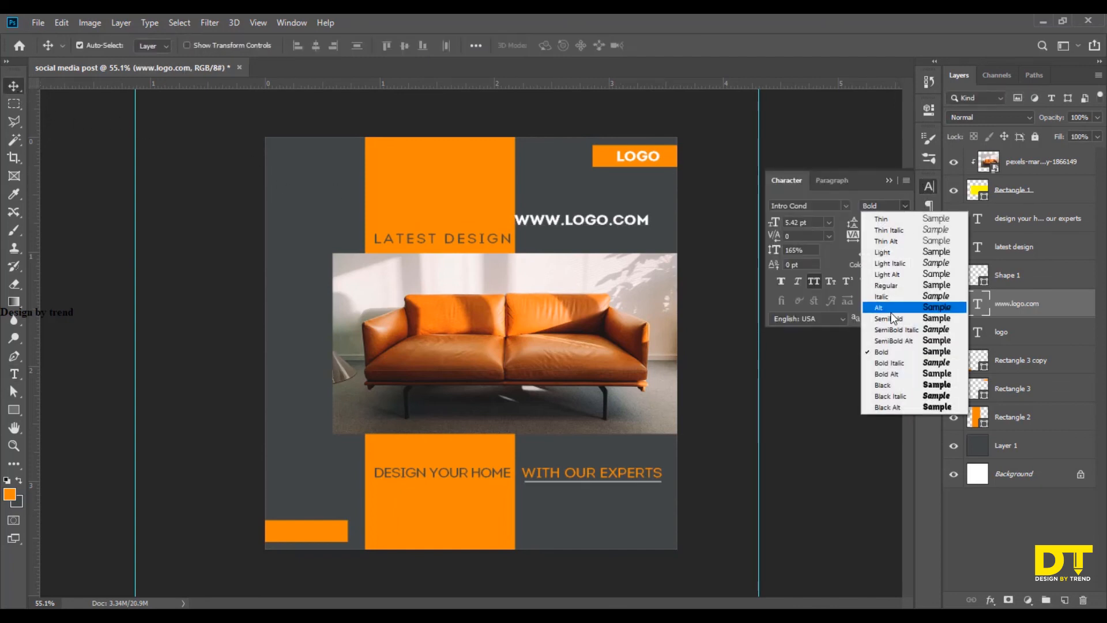
left_click(895, 285)
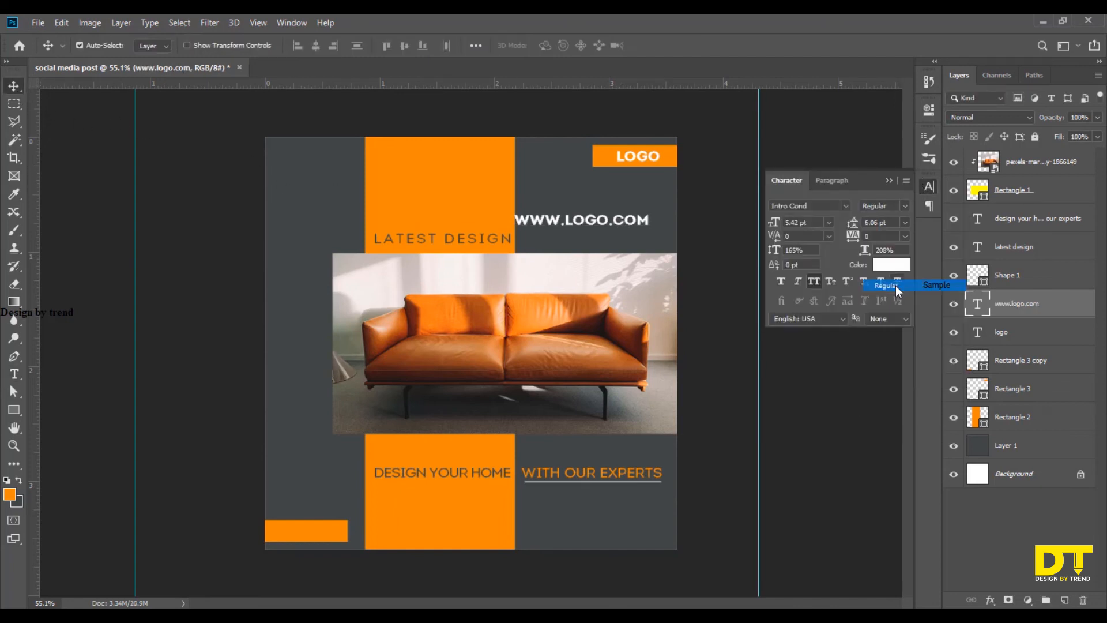
left_click(889, 181)
Shrink the website text and move it onto the small orange rectangle at the artboard's lower-left corner.
key("ctrl+t")
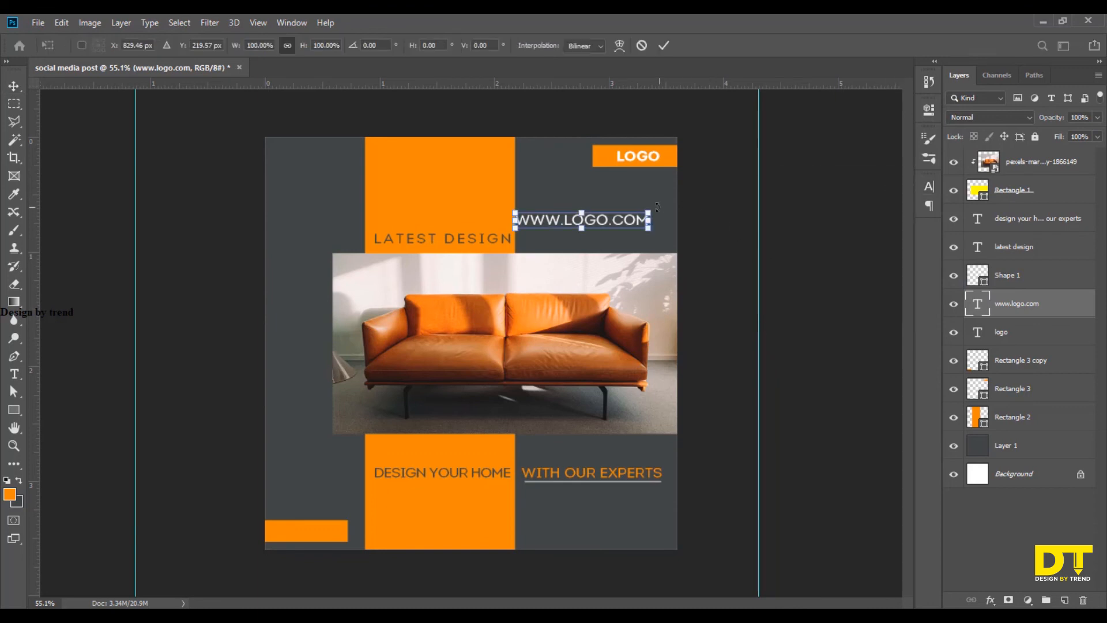
left_click_drag(650, 212, 499, 362)
scroll(346, 533, "up", 6)
key("Return")
left_click_drag(446, 430, 508, 407)
key("ctrl+t")
key("Return")
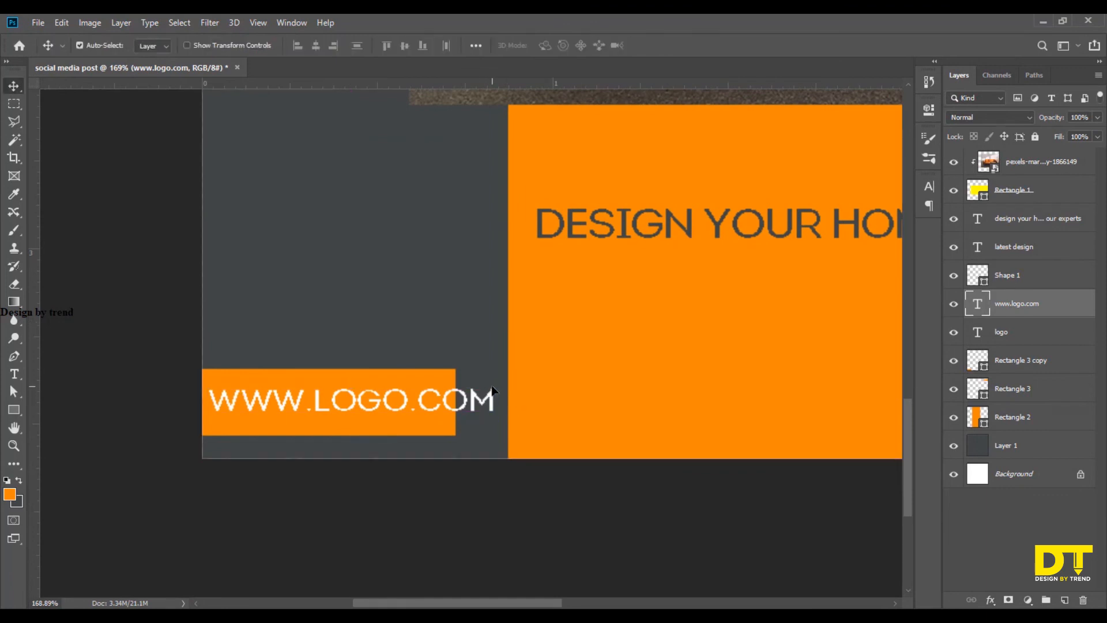
Scale the website text to about 82% so it fits inside the small orange rectangle, center it there and deselect it.
key("ctrl+t")
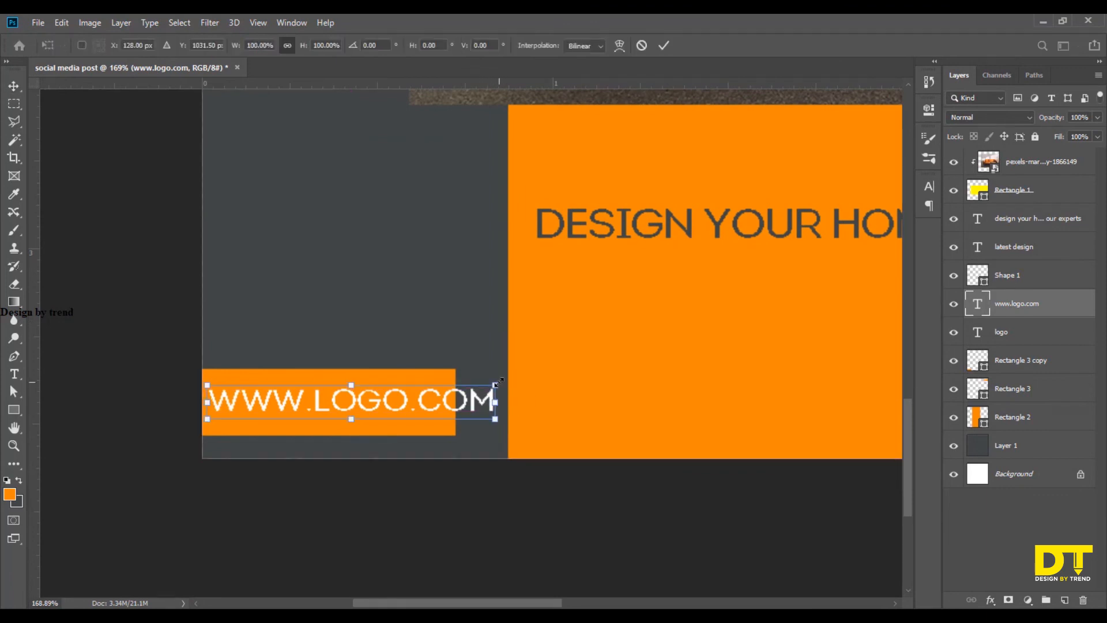
left_click_drag(495, 387, 445, 387)
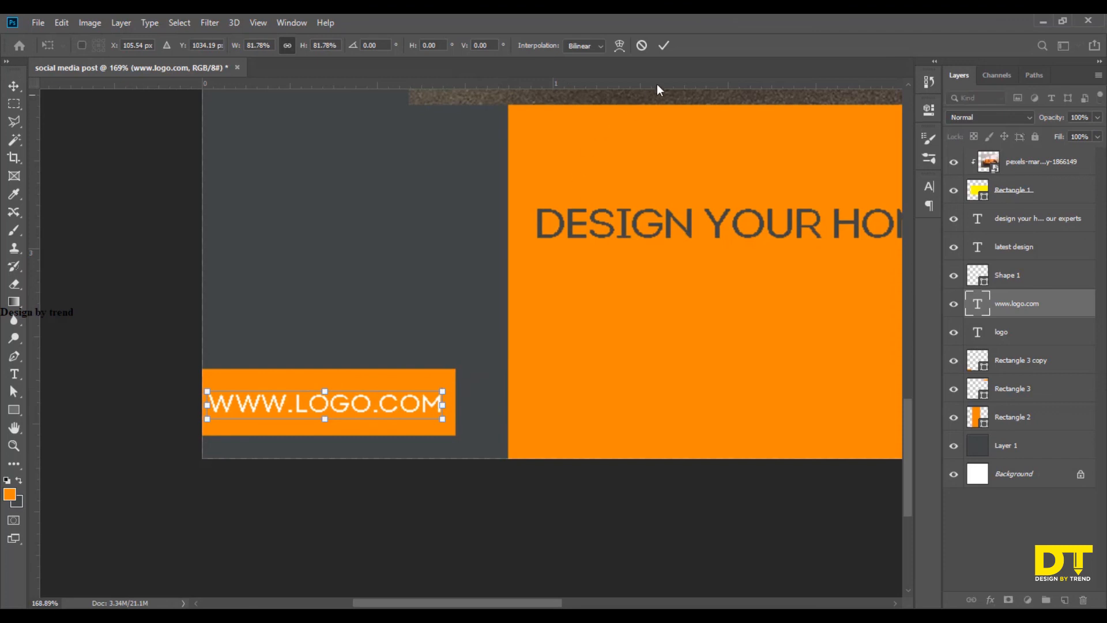
left_click(663, 47)
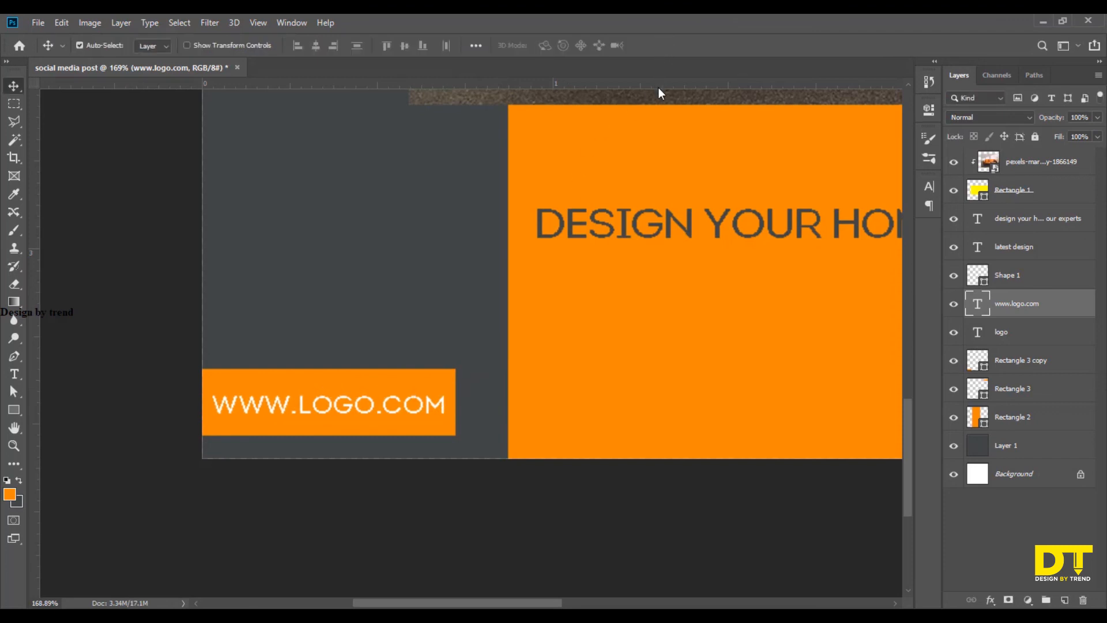
scroll(489, 327, "down", 12)
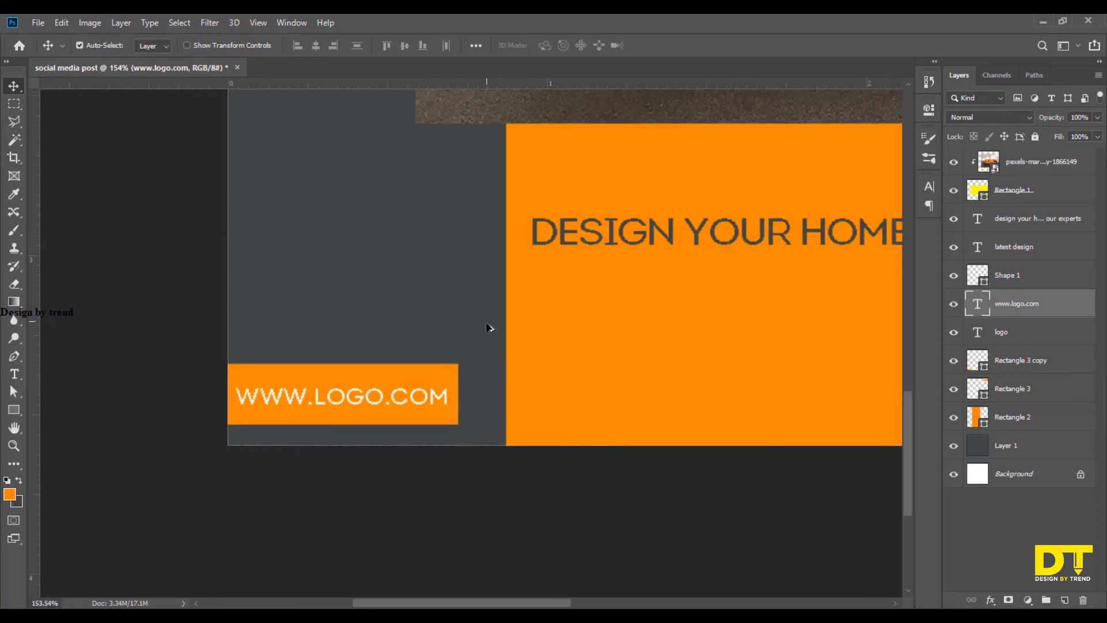
scroll(491, 337, "down", 1)
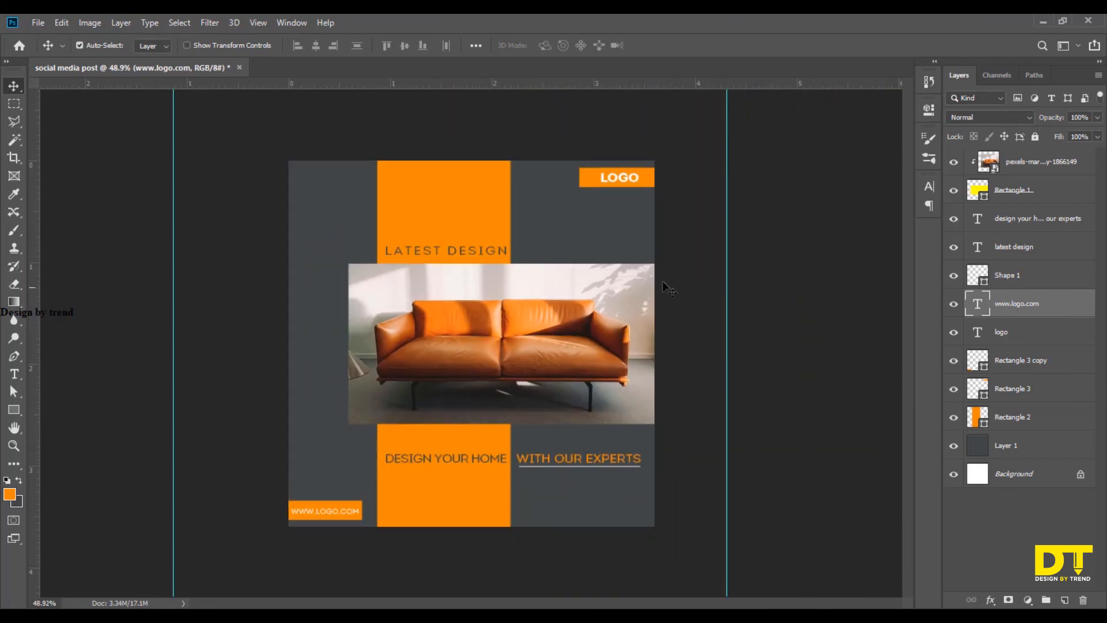
left_click(749, 335)
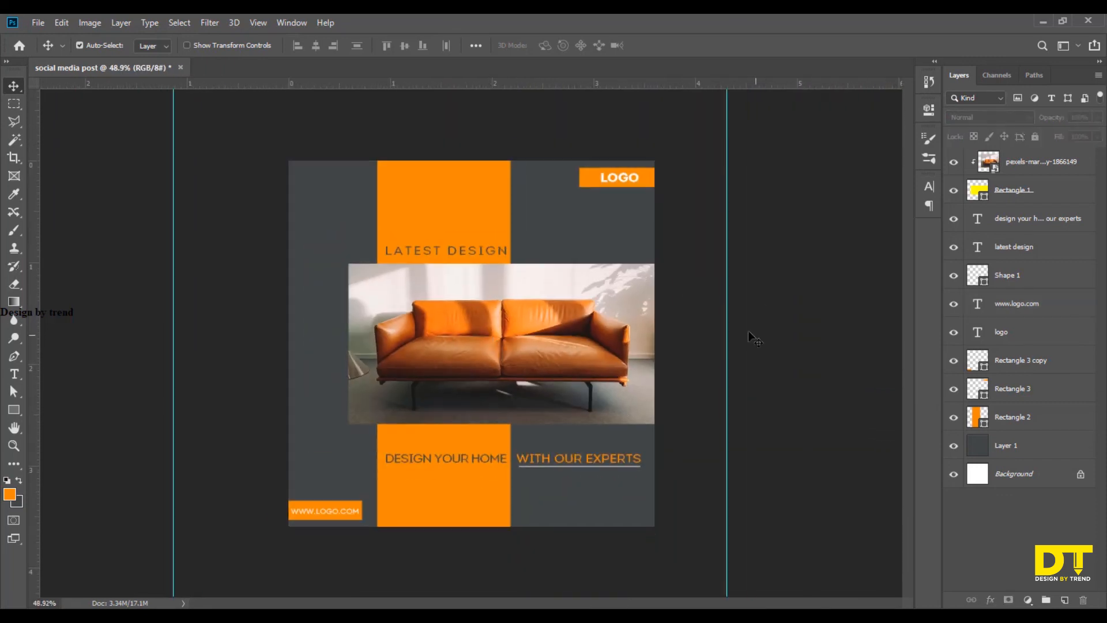
Add a Drop Shadow to the wide vertical orange strip with its angle set to 123°.
left_click(487, 217)
left_click(990, 599)
left_click(1012, 587)
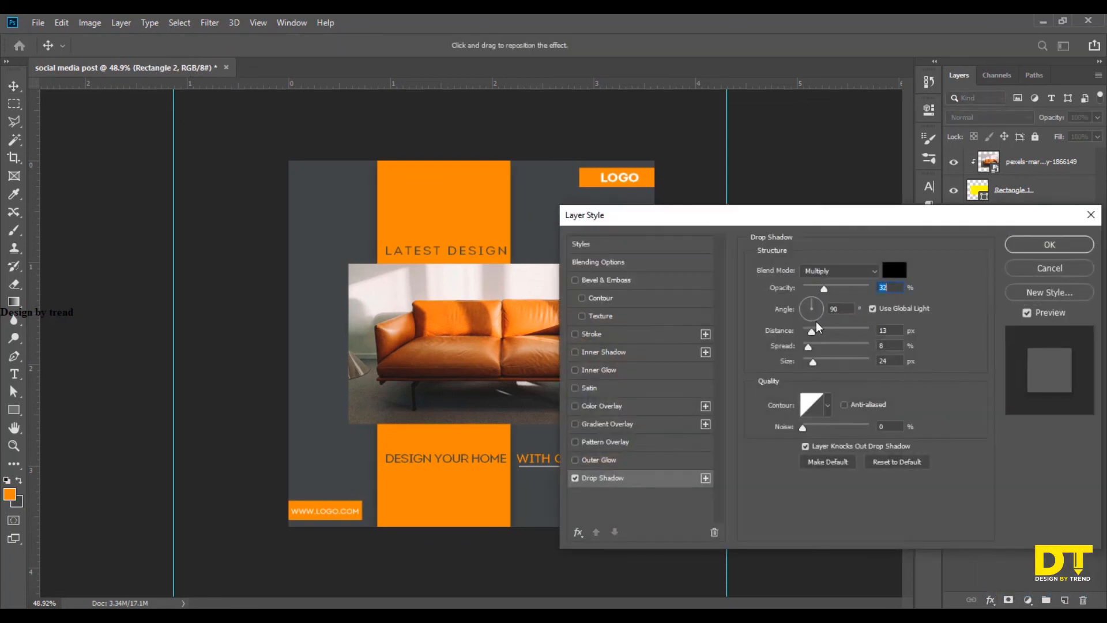
left_click(807, 301)
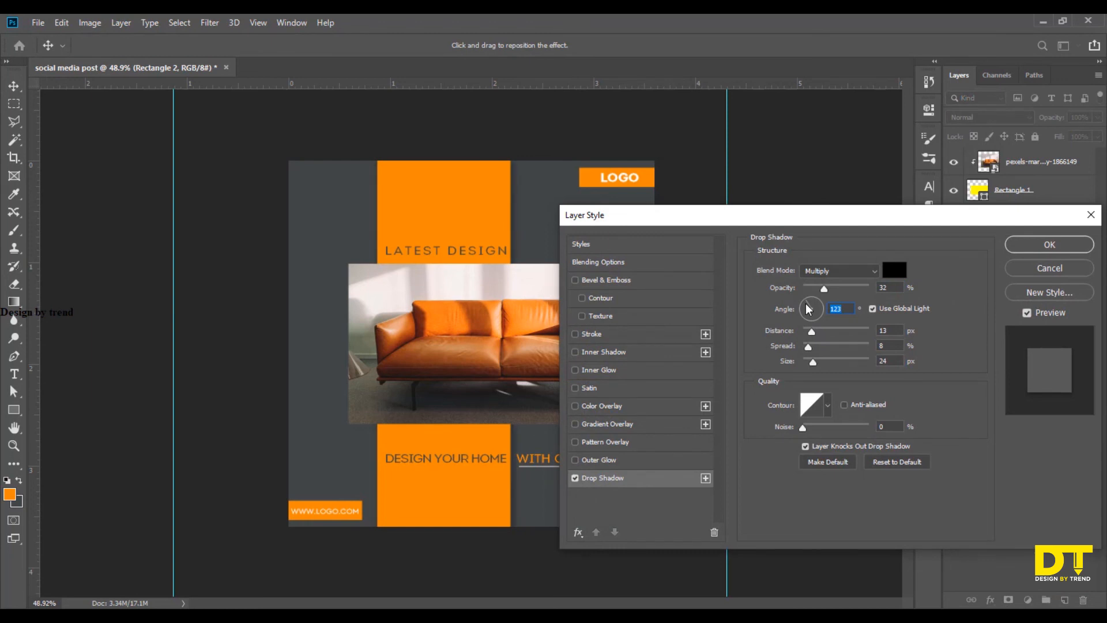
left_click(1032, 245)
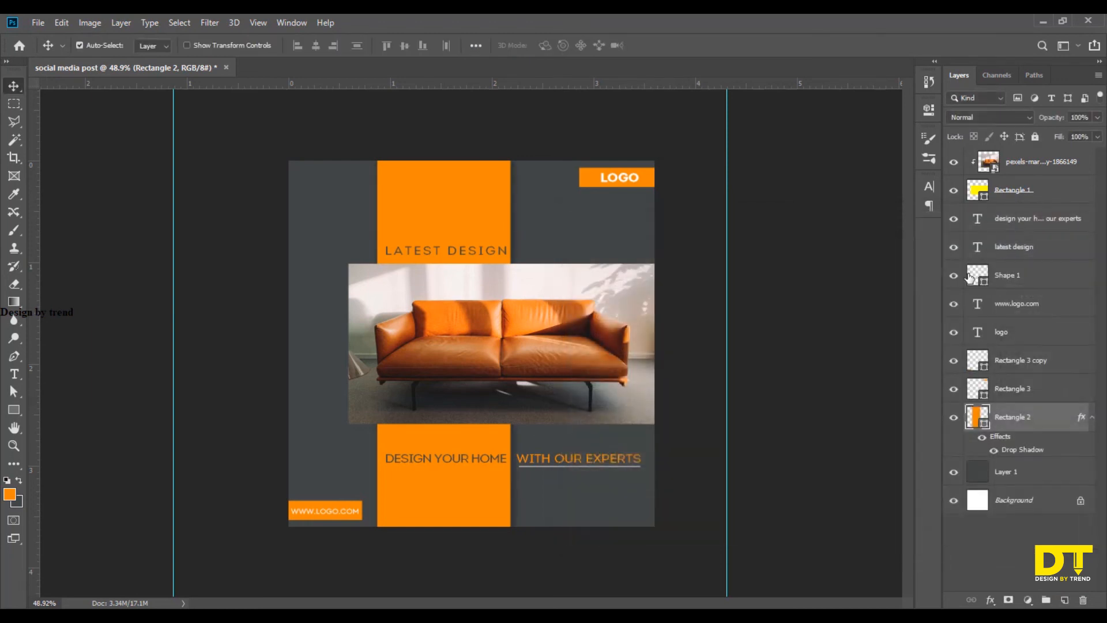
Copy the orange strip's Drop Shadow effect to the rectangles behind the logo and the website address, then deselect.
left_click(651, 184)
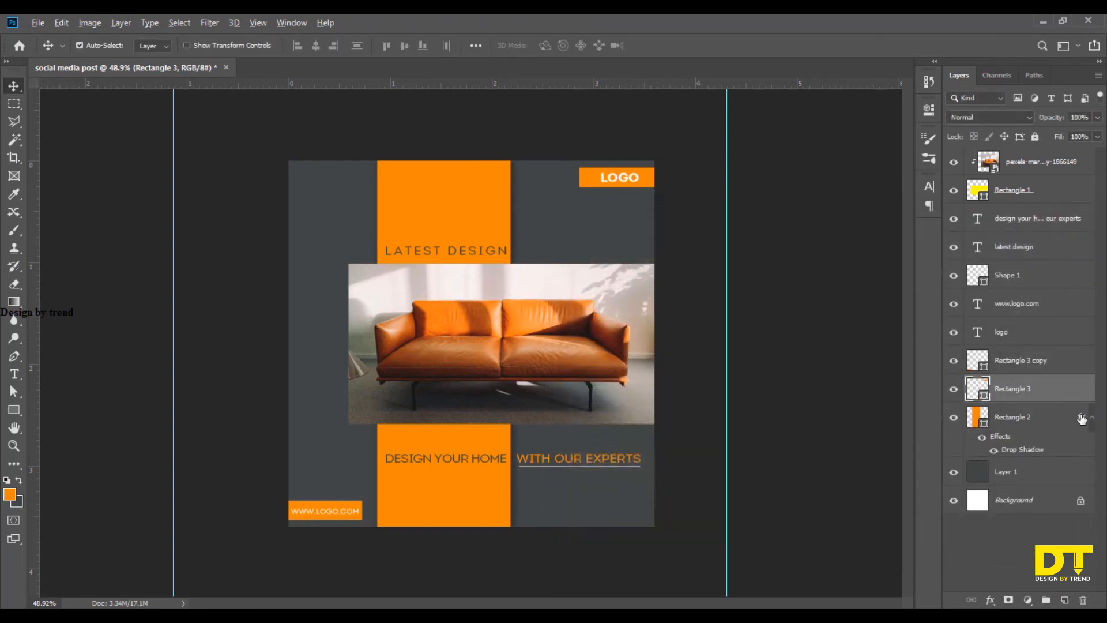
left_click_drag(1081, 417, 1077, 361)
left_click(736, 538)
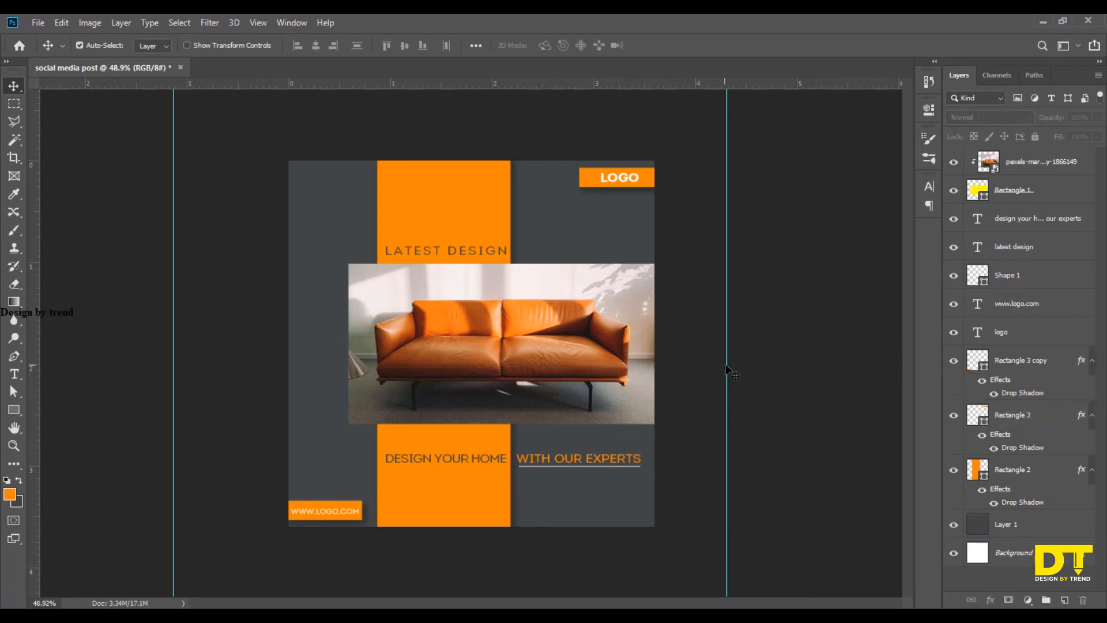
Remove both vertical guides on either side of the artboard.
left_click_drag(726, 368, 34, 358)
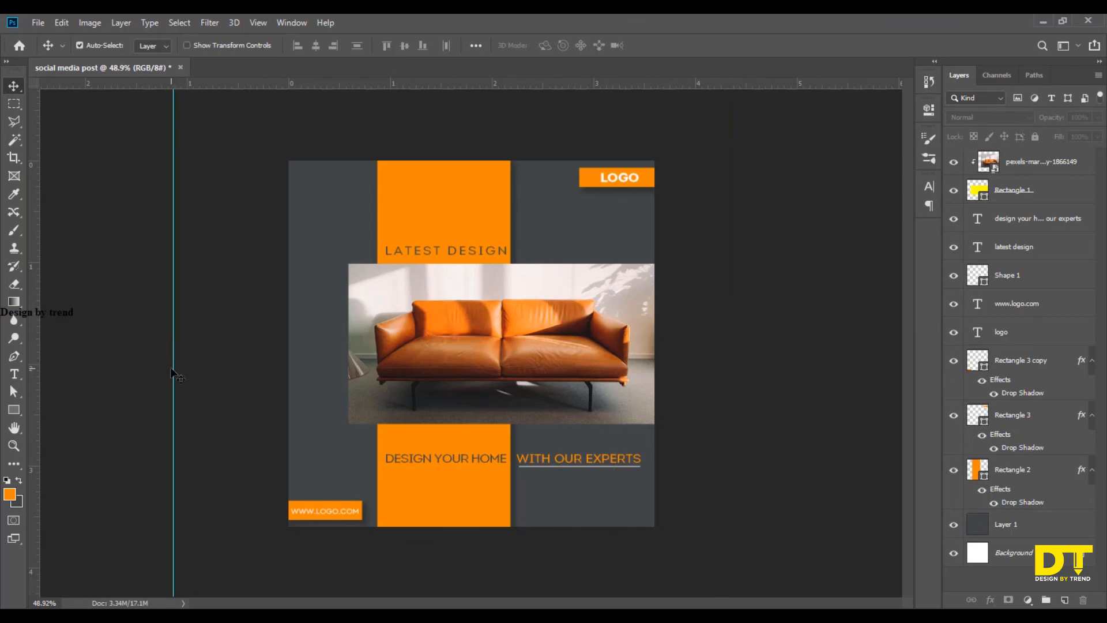
left_click_drag(172, 373, 23, 354)
key("ctrl+plus")
key("ctrl+plus")
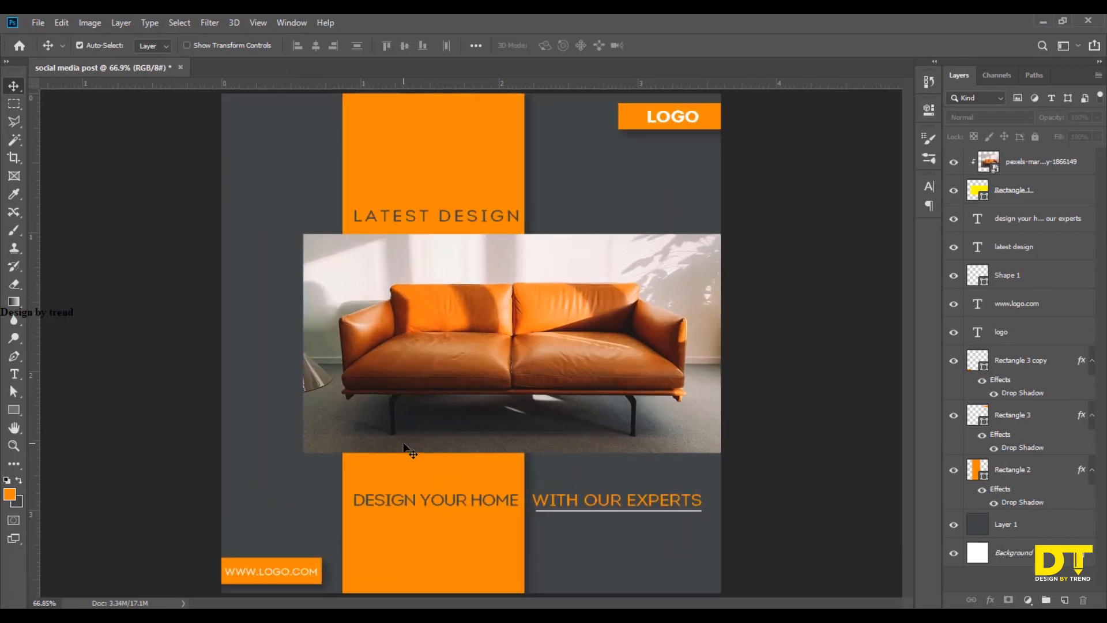